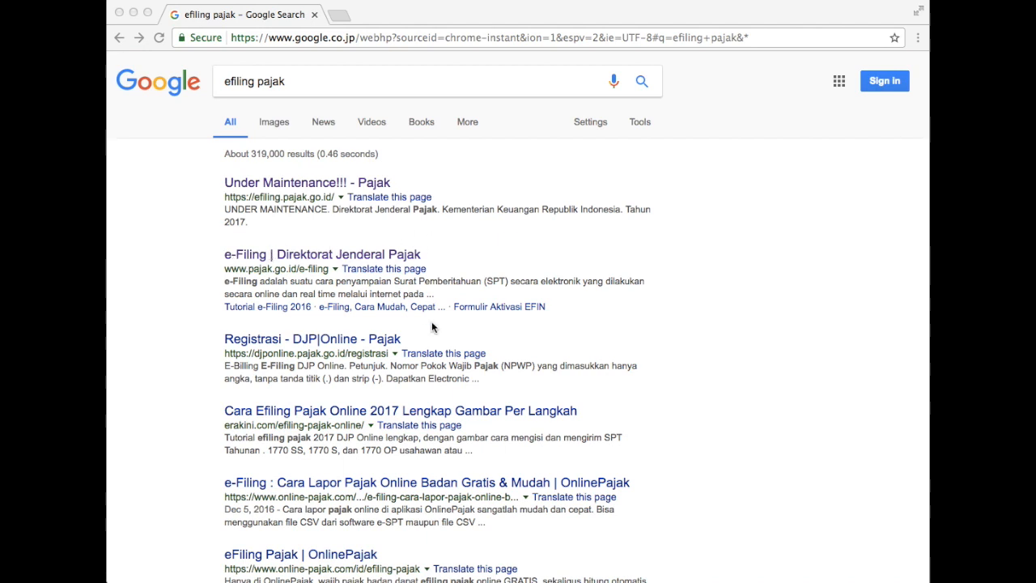
Select the whole search query in the browser's search box.
{"action": "left_click", "coordinate": [247, 78]}
{"action": "left_click_drag", "start_coordinate": [307, 79], "coordinate": [208, 83]}
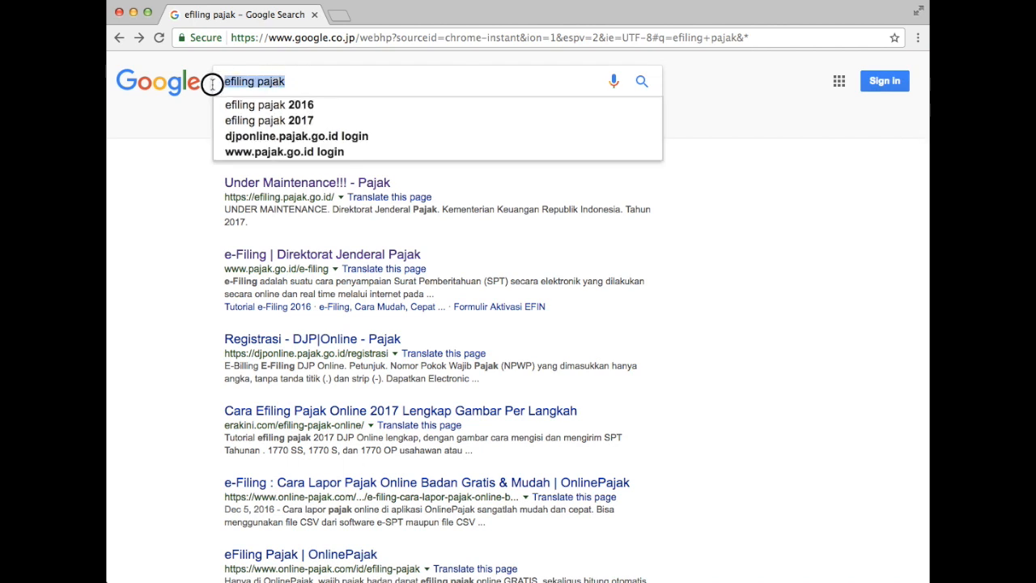
{"action": "left_click", "coordinate": [765, 232]}
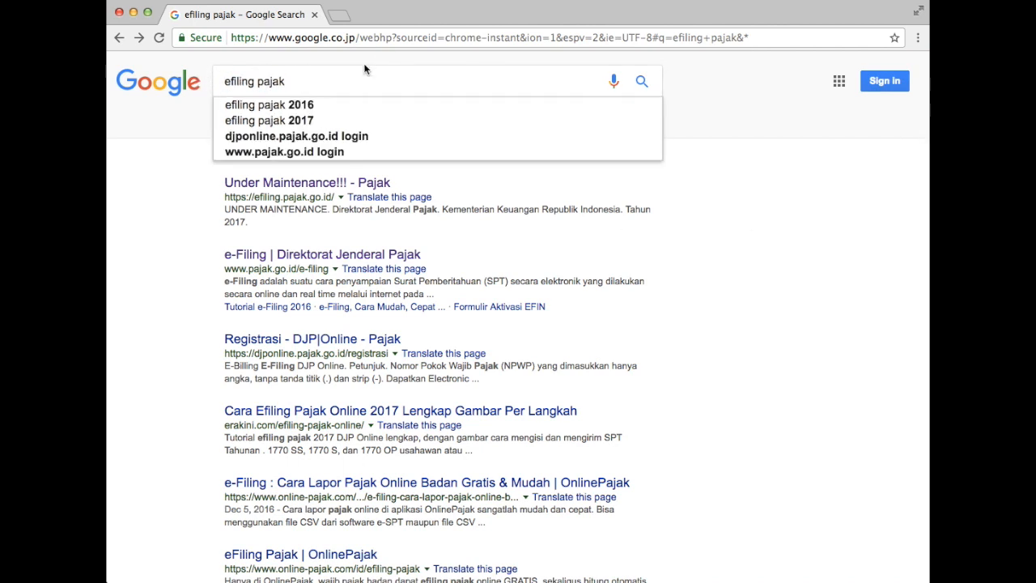
{"action": "left_click", "coordinate": [299, 81]}
{"action": "key", "text": "super+a"}
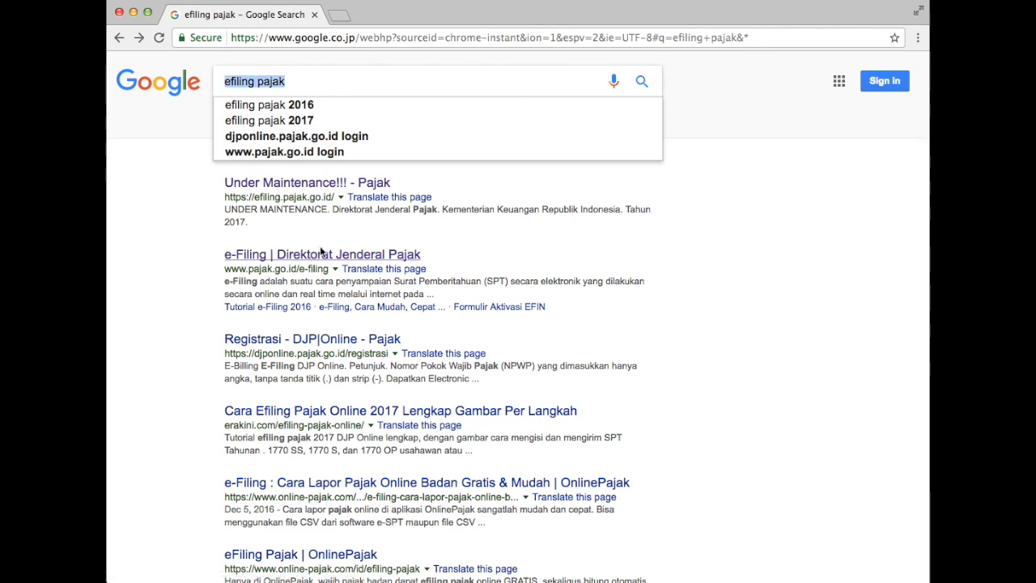
Open the e-Filing DJP result and log in to DJP Online with the security code.
{"action": "left_click", "coordinate": [314, 256]}
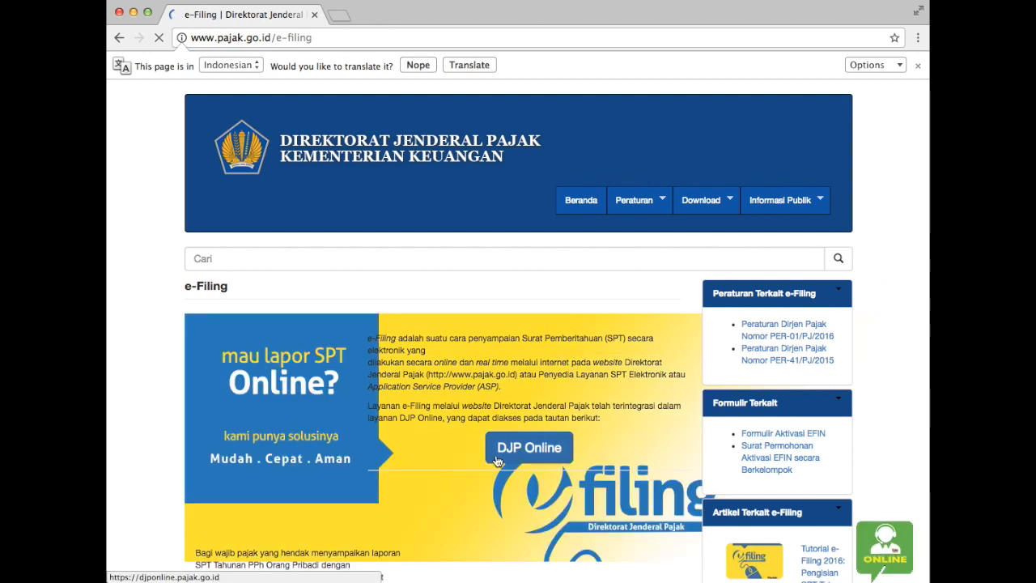
{"action": "left_click", "coordinate": [544, 459]}
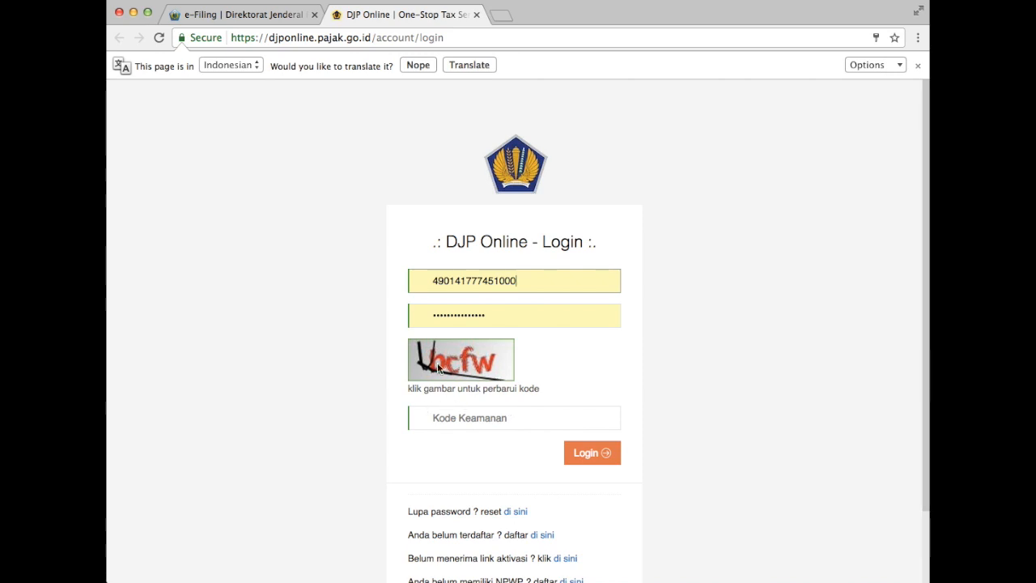
{"action": "left_click", "coordinate": [437, 419]}
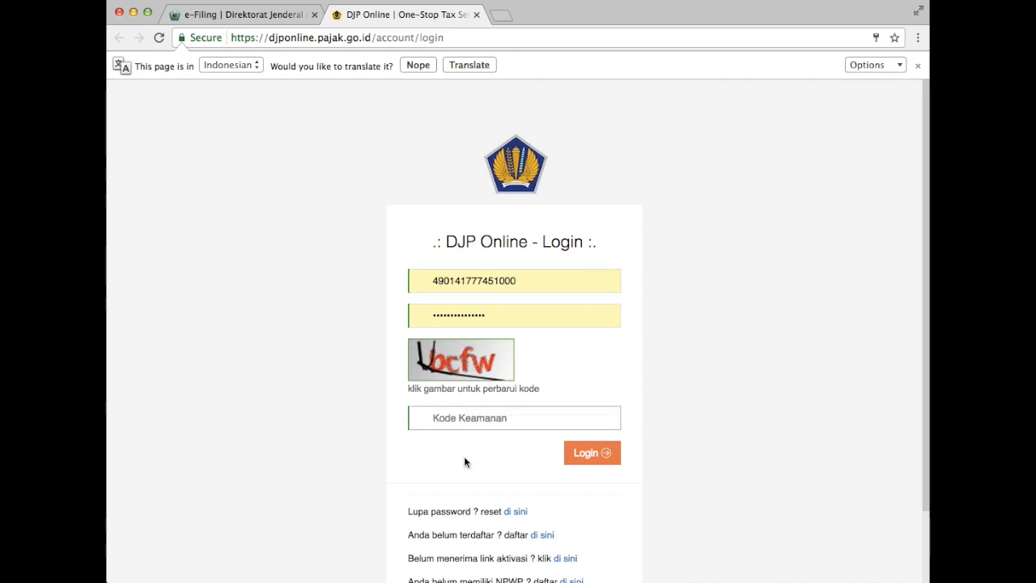
{"action": "type", "text": "bcfw"}
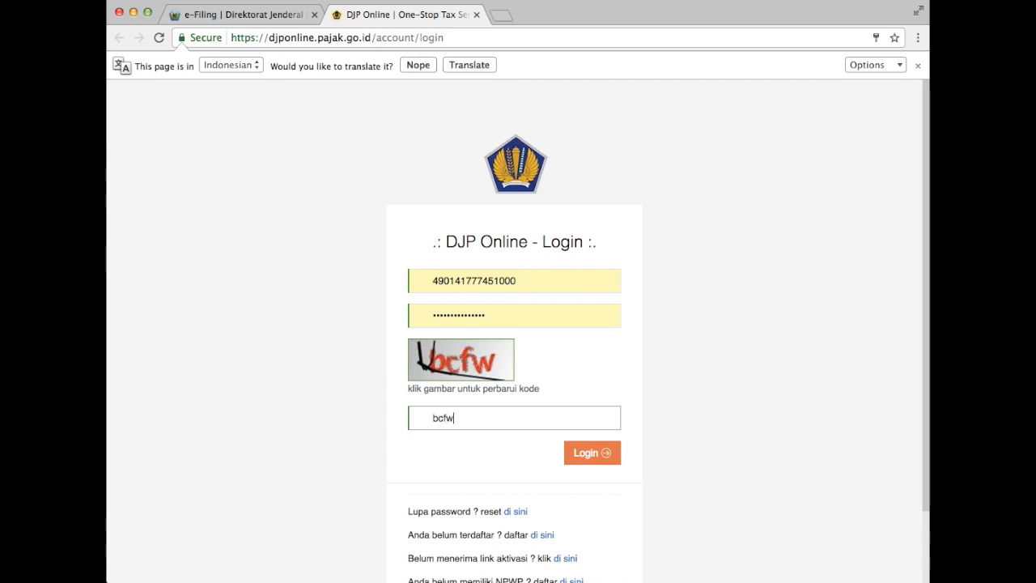
{"action": "left_click", "coordinate": [593, 455]}
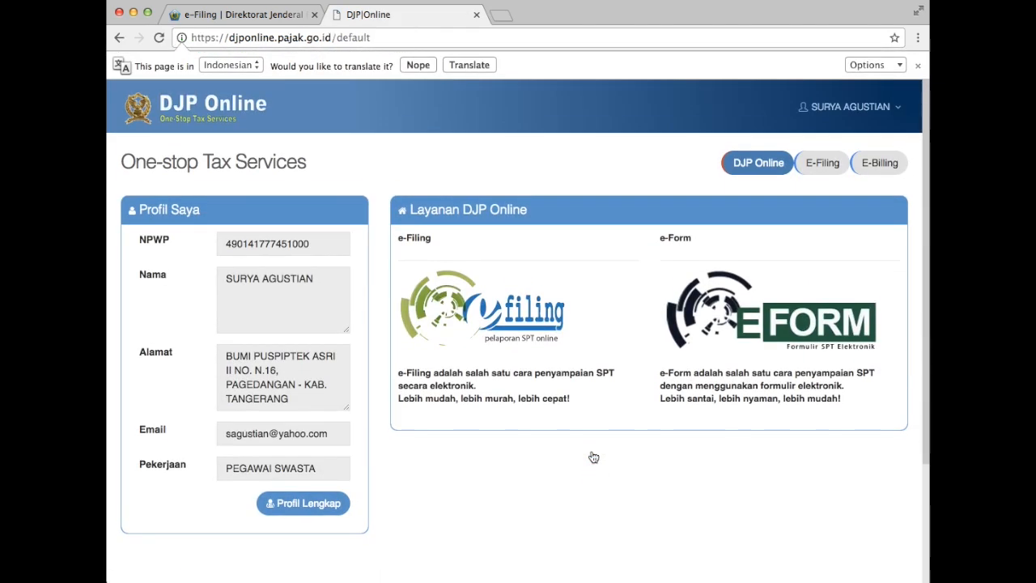
Open the e-Filing service and start a new SPT with Buat SPT on the Daftar SPT page.
{"action": "left_click", "coordinate": [850, 106]}
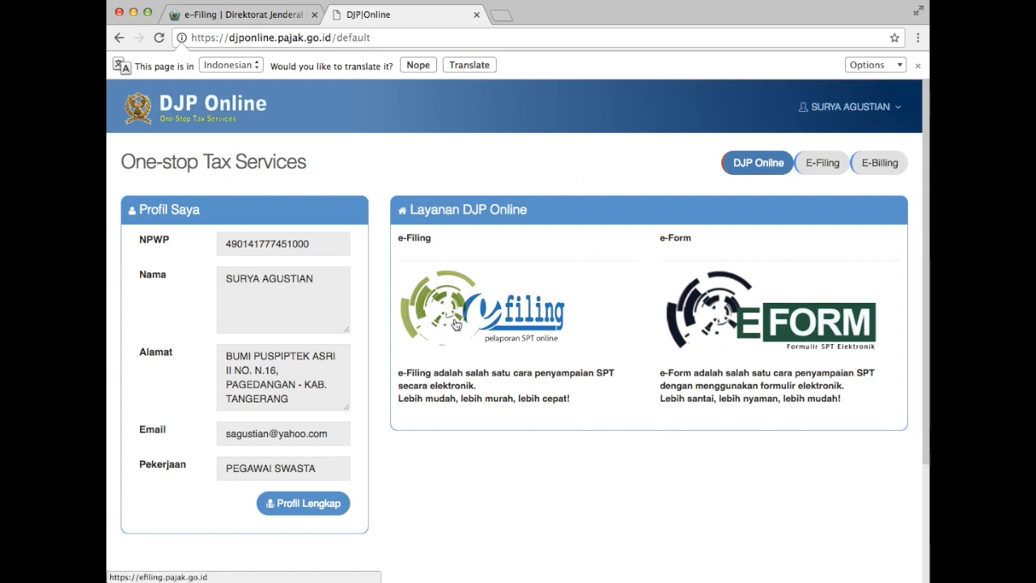
{"action": "left_click", "coordinate": [508, 322]}
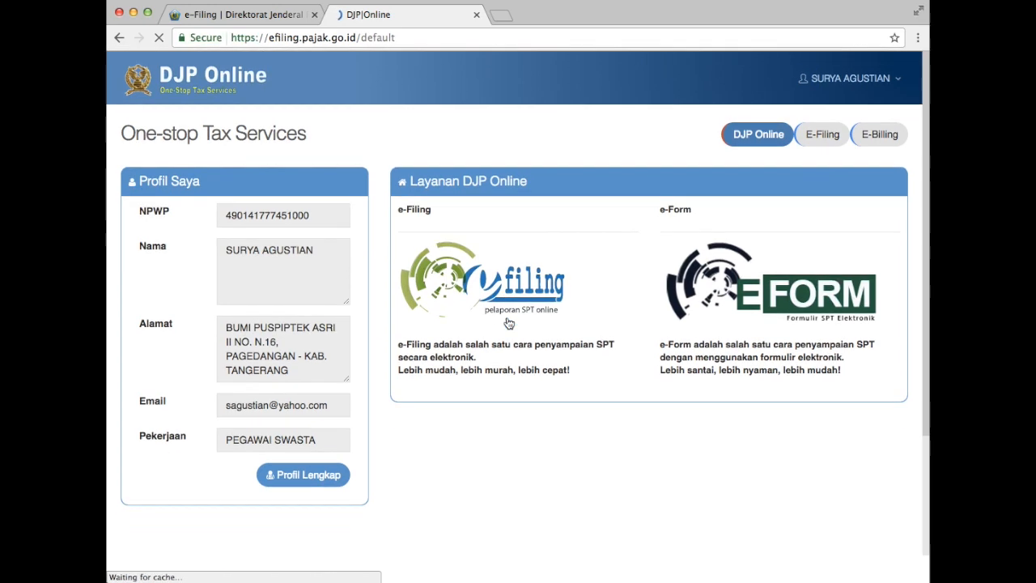
{"action": "scroll", "coordinate": [623, 355], "scroll_direction": "down", "scroll_amount": 1}
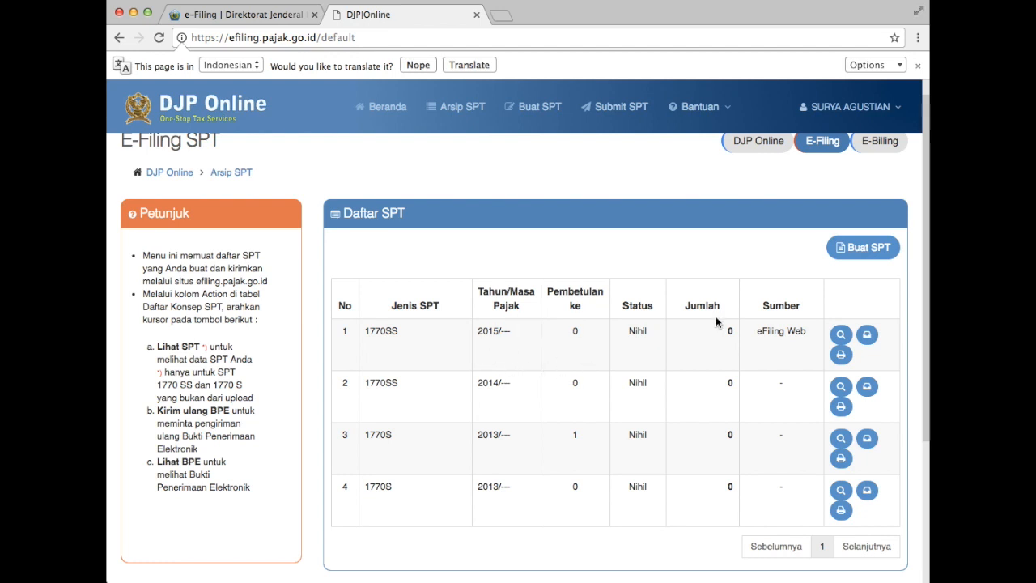
{"action": "left_click", "coordinate": [864, 249]}
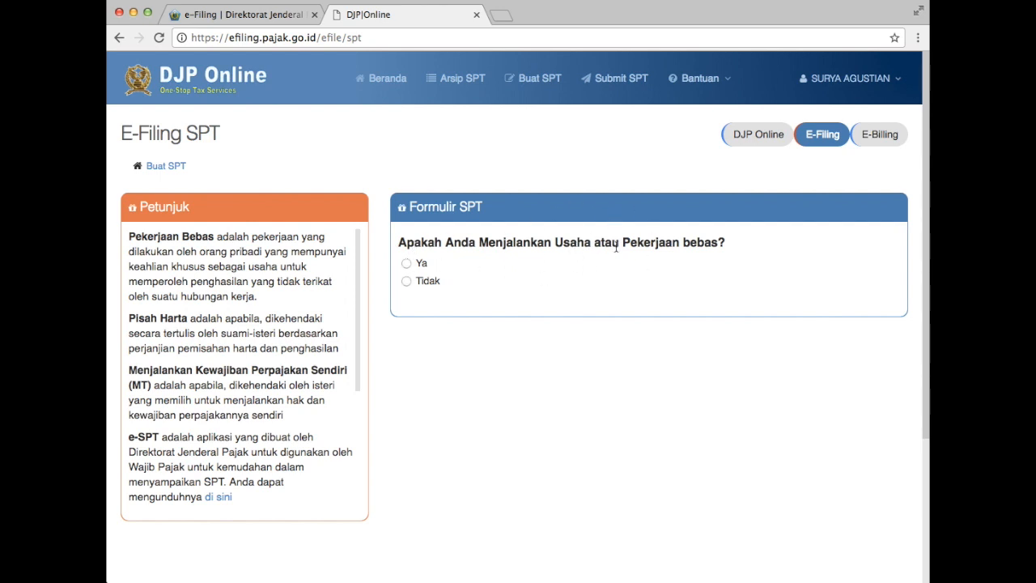
Answer Tidak to the business, separate tax duties and gross income questions.
{"action": "left_click", "coordinate": [407, 281]}
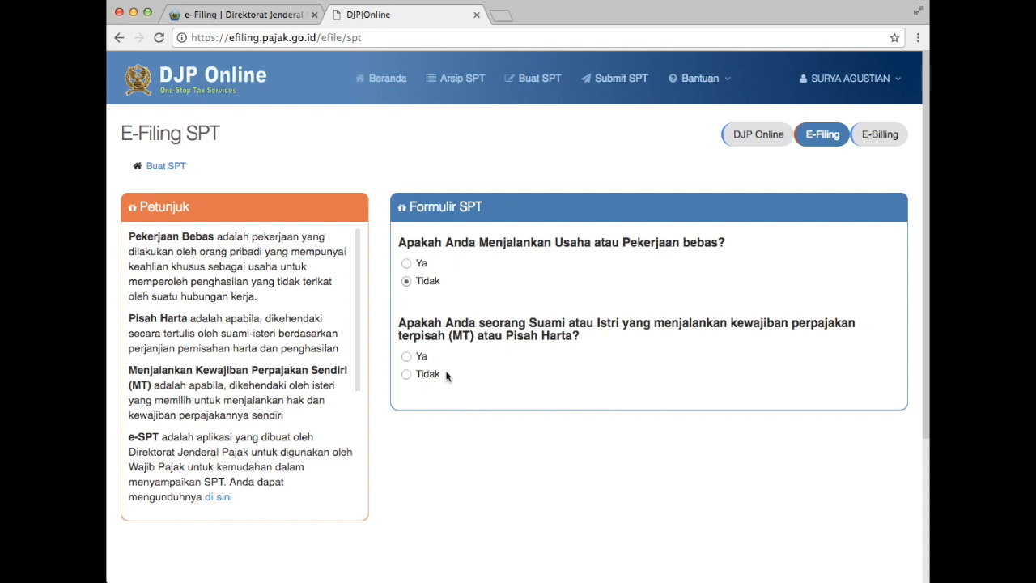
{"action": "left_click", "coordinate": [406, 374]}
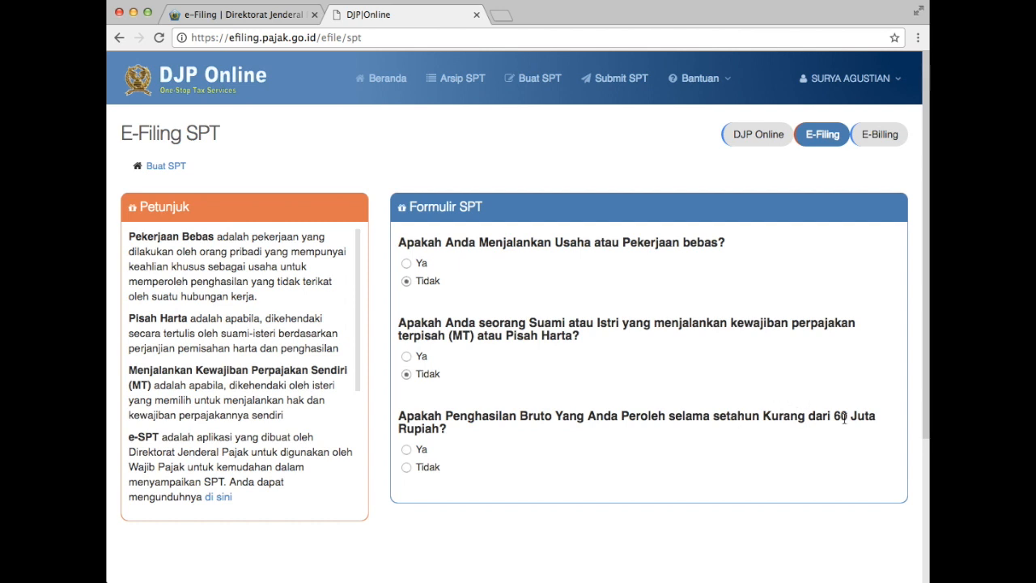
{"action": "left_click", "coordinate": [406, 467]}
Choose the form-based option and open SPT 1770 S dengan formulir.
{"action": "scroll", "coordinate": [525, 441], "scroll_direction": "down", "scroll_amount": 2}
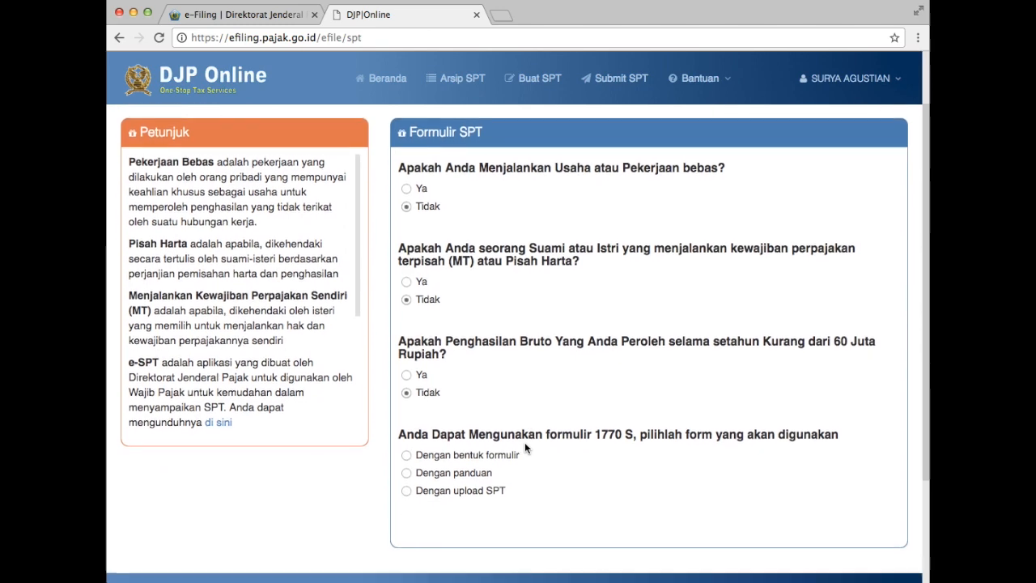
{"action": "scroll", "coordinate": [524, 441], "scroll_direction": "down", "scroll_amount": 2}
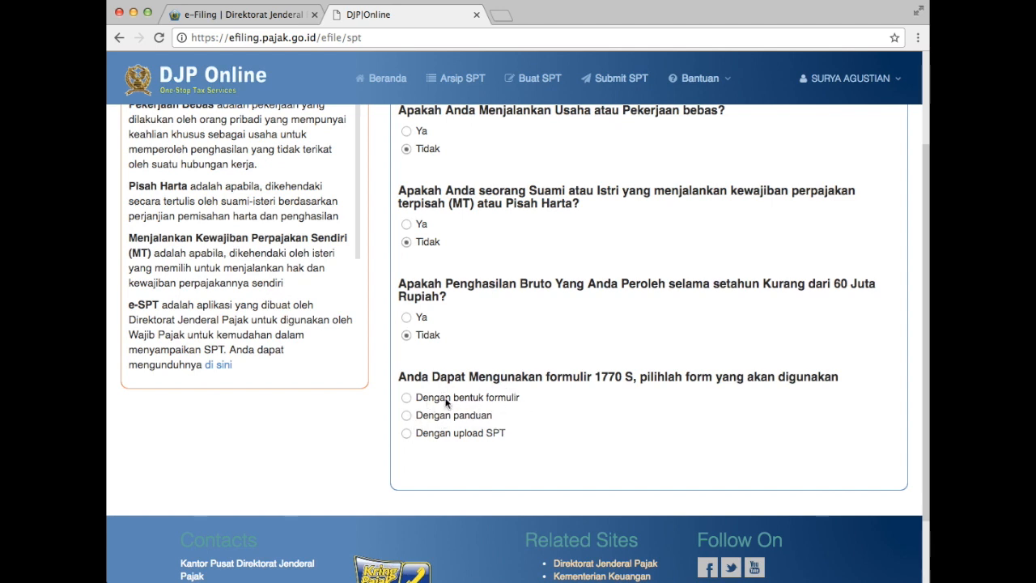
{"action": "left_click", "coordinate": [406, 399]}
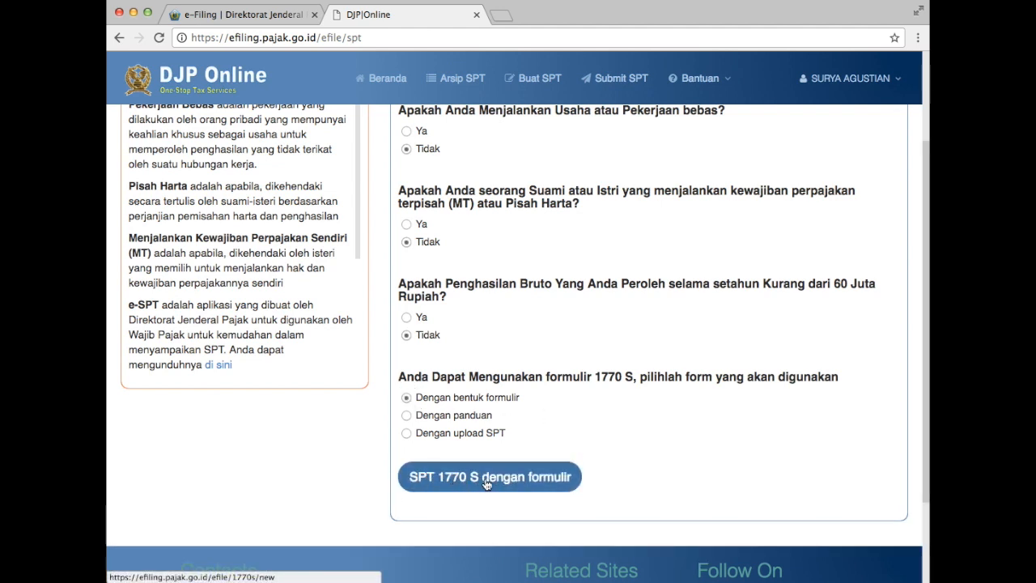
{"action": "left_click", "coordinate": [522, 483]}
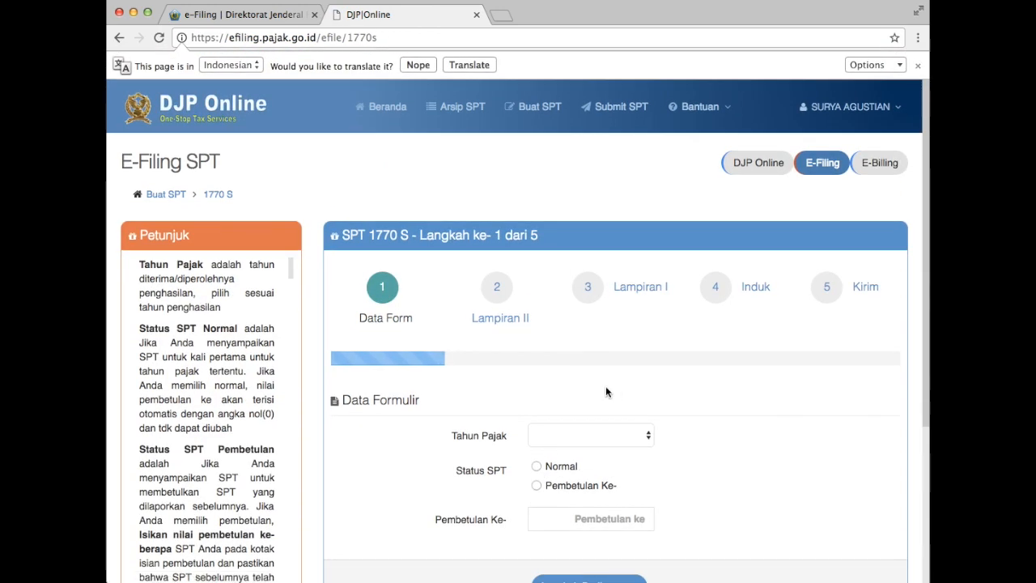
Try tax year 2016 with Normal status, then dismiss the correction code info message.
{"action": "left_click", "coordinate": [621, 435]}
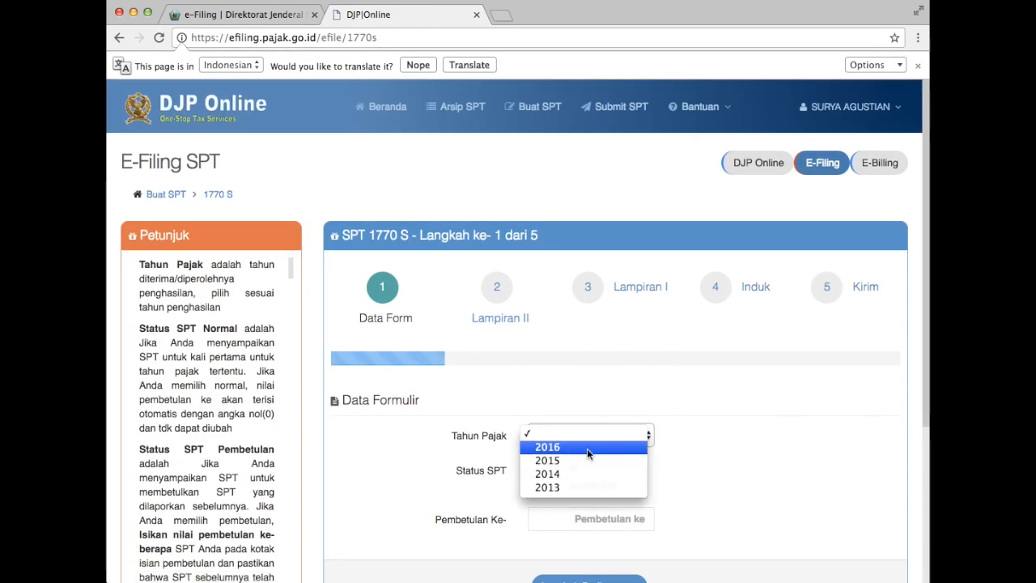
{"action": "left_click", "coordinate": [594, 445]}
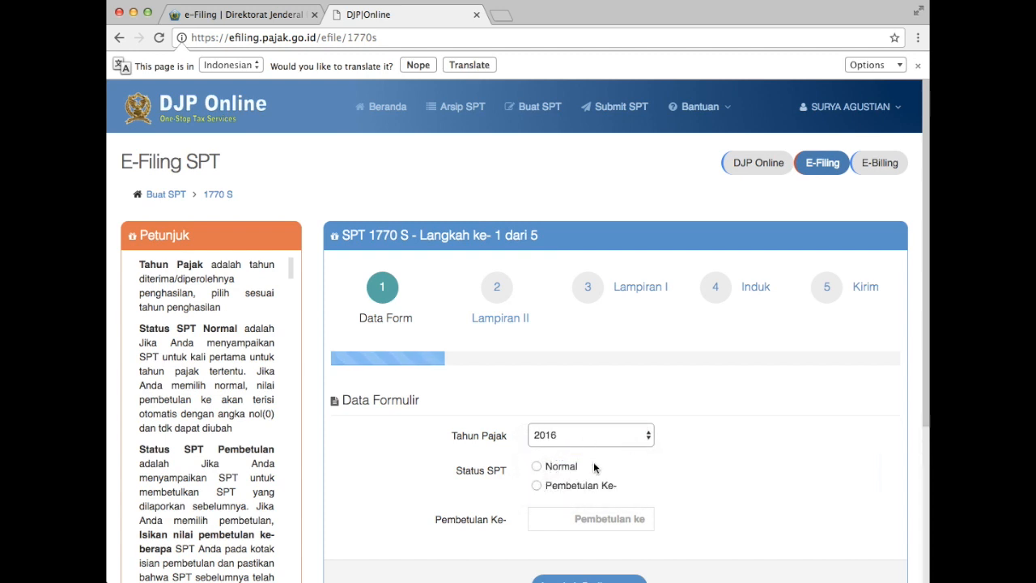
{"action": "left_click", "coordinate": [537, 466]}
{"action": "scroll", "coordinate": [703, 471], "scroll_direction": "down", "scroll_amount": 3}
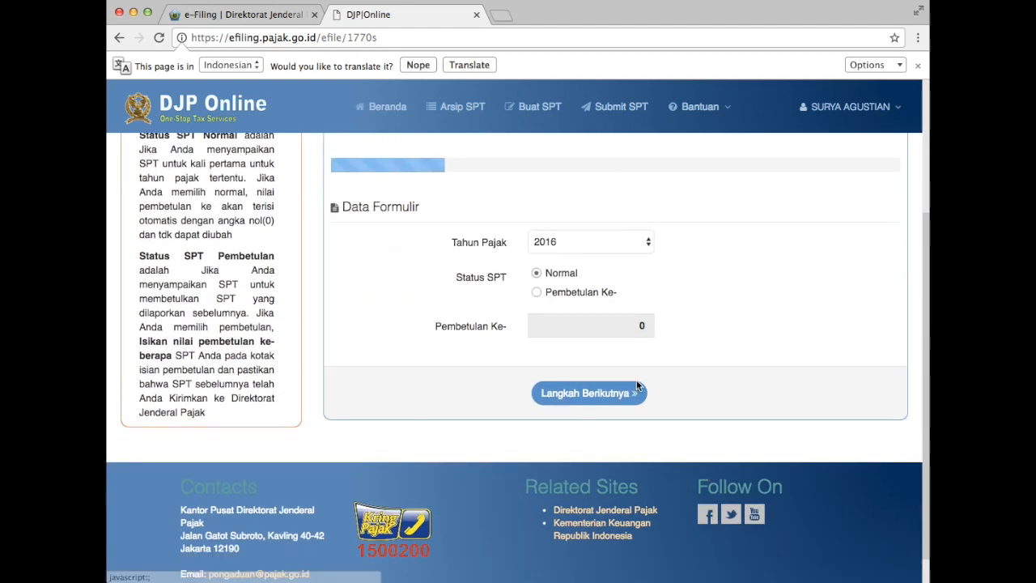
{"action": "left_click", "coordinate": [590, 395]}
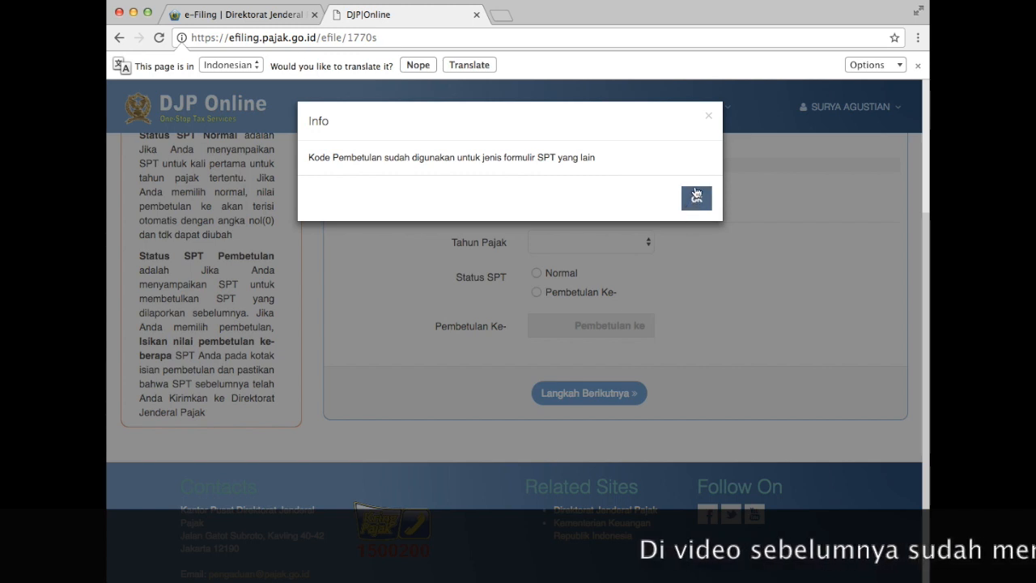
{"action": "left_click", "coordinate": [709, 120]}
Reselect tax year 2016, set Pembetulan Ke-1, and continue to Lampiran II.
{"action": "left_click", "coordinate": [600, 242]}
{"action": "left_click", "coordinate": [598, 254]}
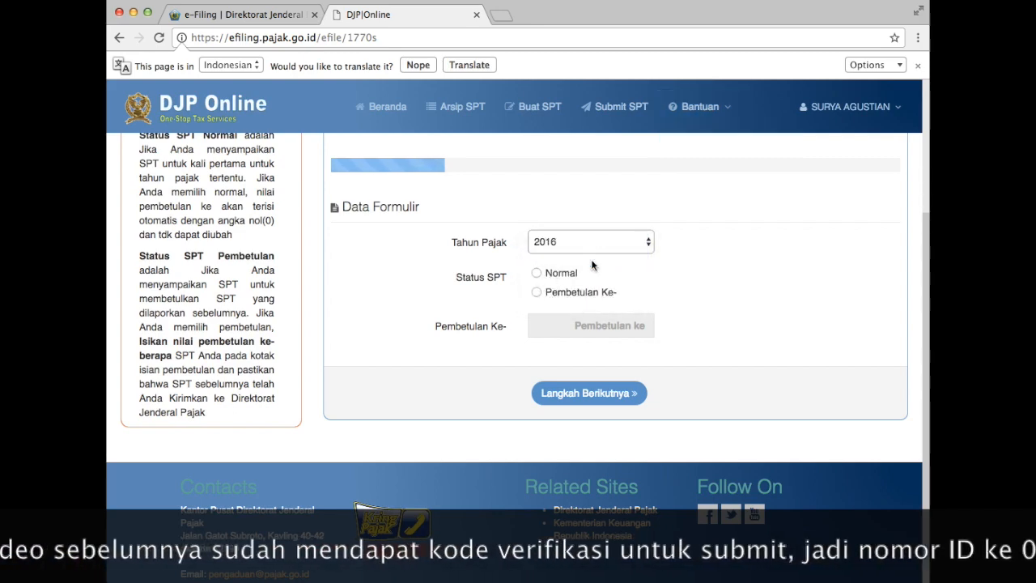
{"action": "left_click", "coordinate": [538, 293]}
{"action": "type", "text": "1"}
{"action": "left_click", "coordinate": [599, 394]}
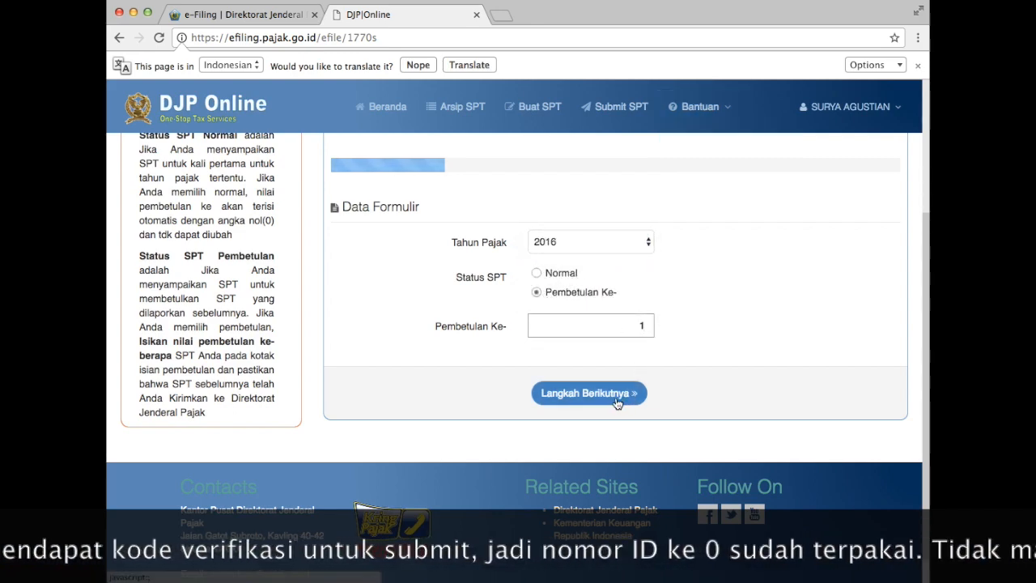
{"action": "scroll", "coordinate": [743, 298], "scroll_direction": "down", "scroll_amount": 2}
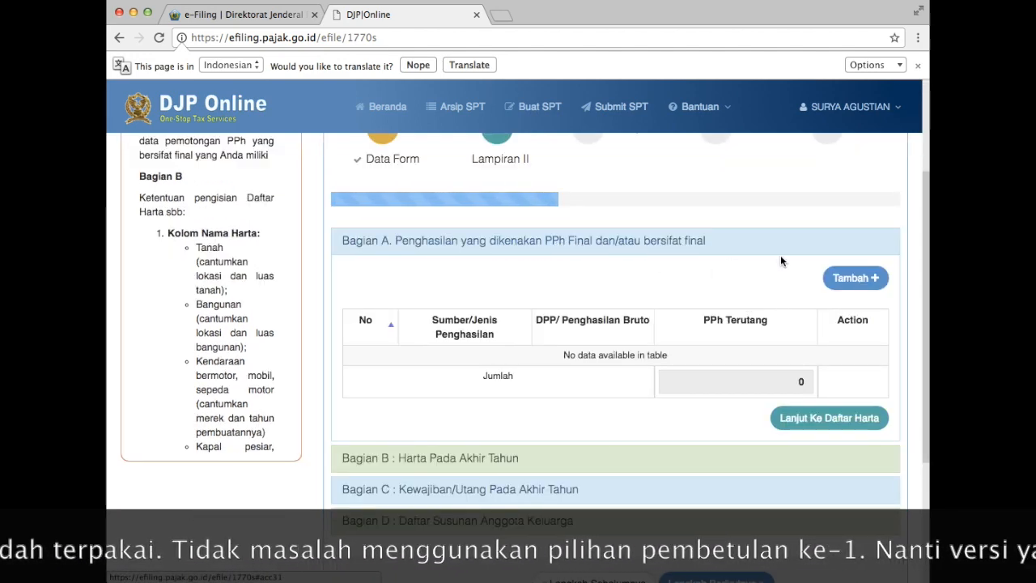
Start a Bagian A income entry and browse the Sumber/Jenis Penghasilan list.
{"action": "left_click", "coordinate": [850, 277]}
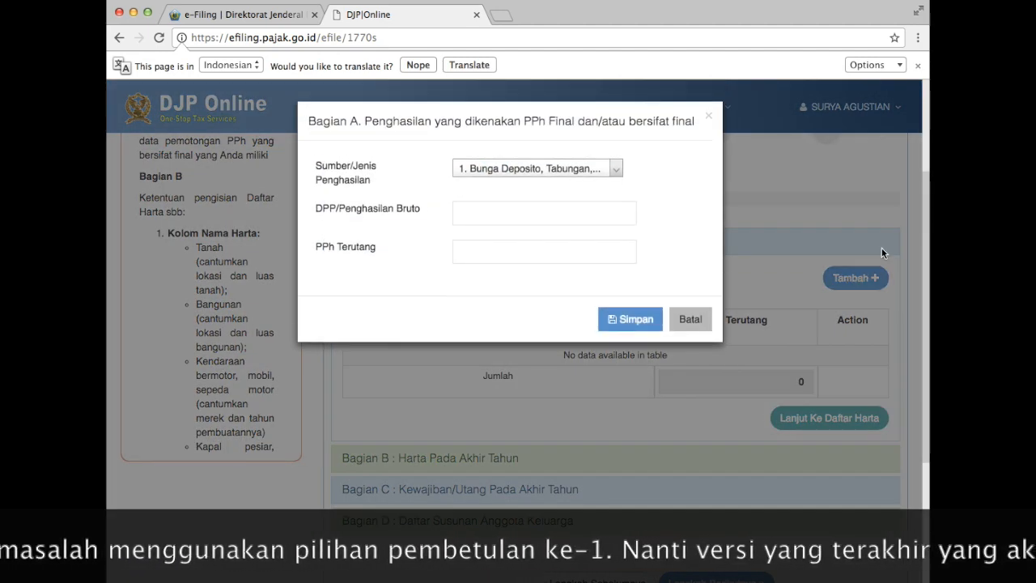
{"action": "left_click", "coordinate": [571, 168]}
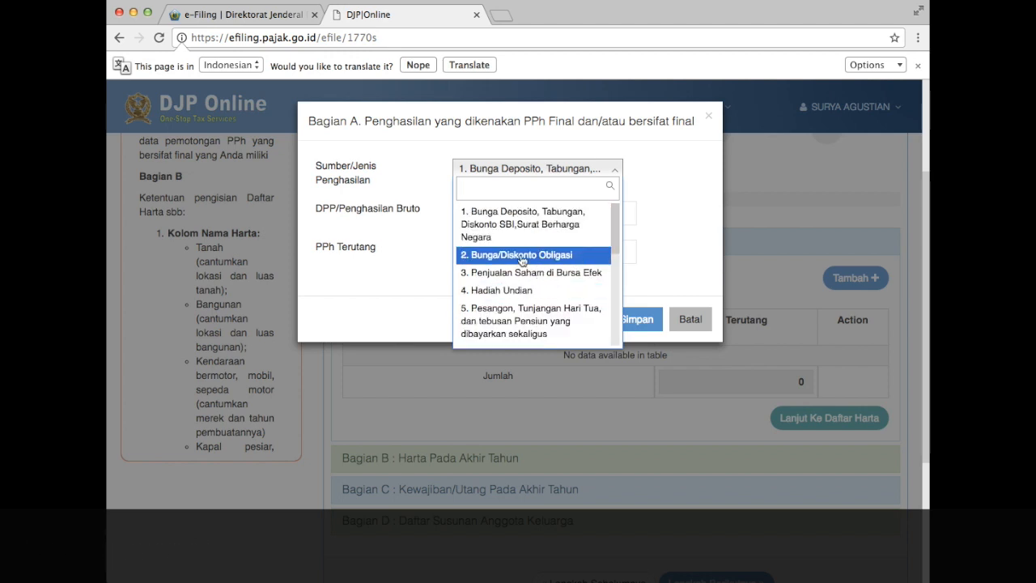
{"action": "left_click_drag", "start_coordinate": [615, 234], "coordinate": [614, 274]}
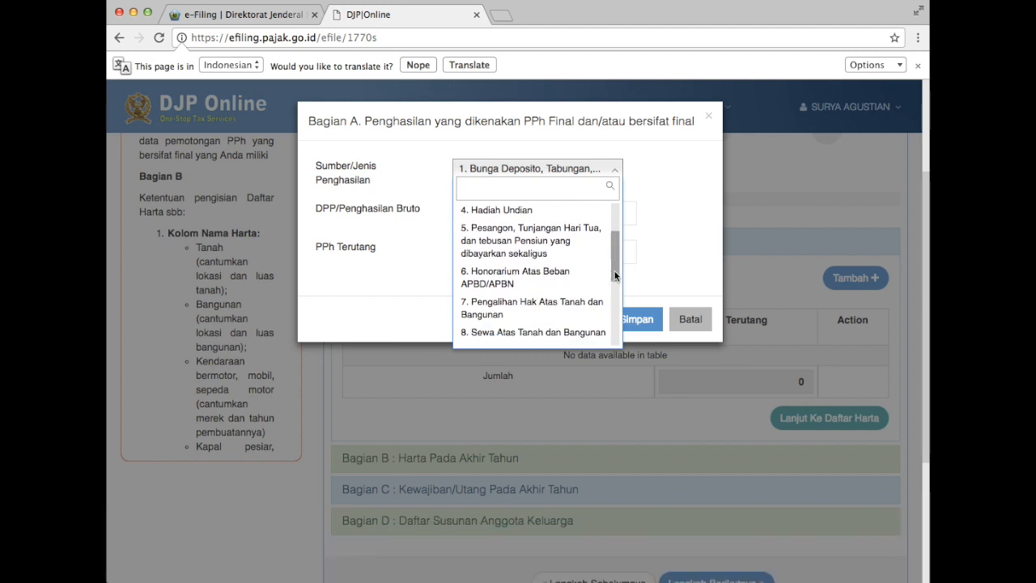
{"action": "left_click_drag", "start_coordinate": [615, 275], "coordinate": [615, 231]}
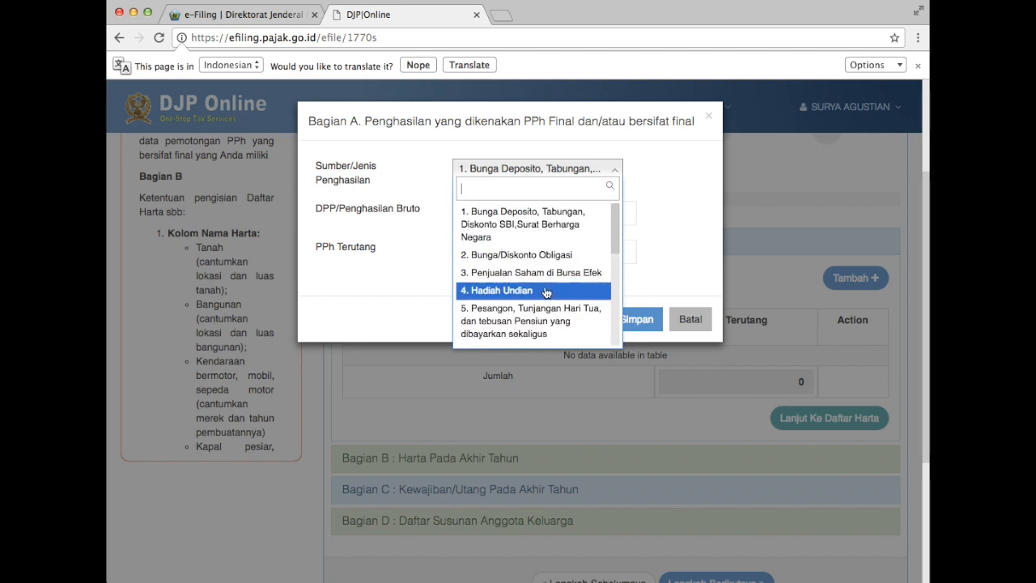
{"action": "left_click", "coordinate": [615, 262]}
{"action": "left_click", "coordinate": [615, 228]}
{"action": "left_click", "coordinate": [615, 227]}
{"action": "left_click_drag", "start_coordinate": [616, 225], "coordinate": [615, 323]}
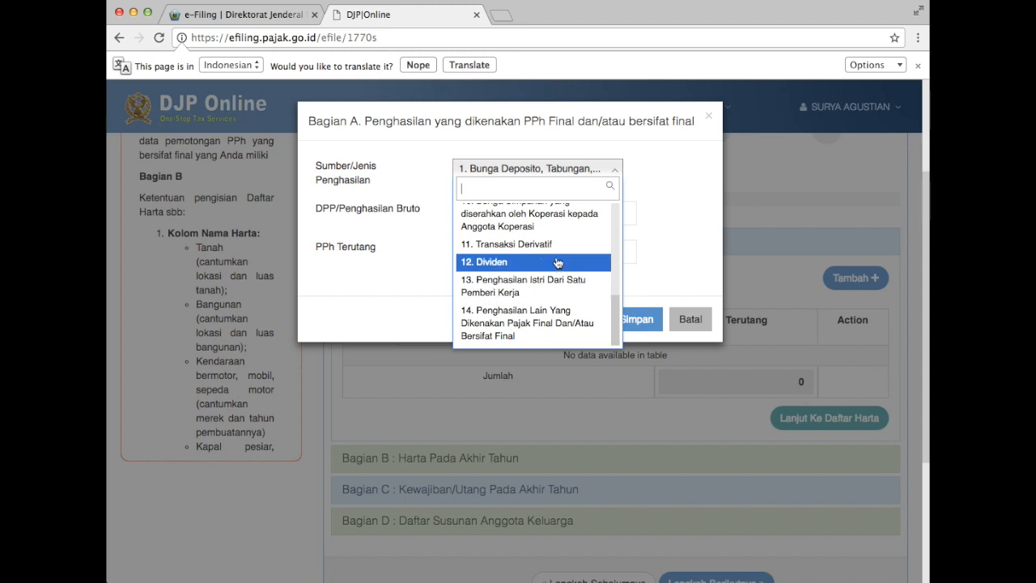
{"action": "scroll", "coordinate": [566, 239], "scroll_direction": "up", "scroll_amount": 2}
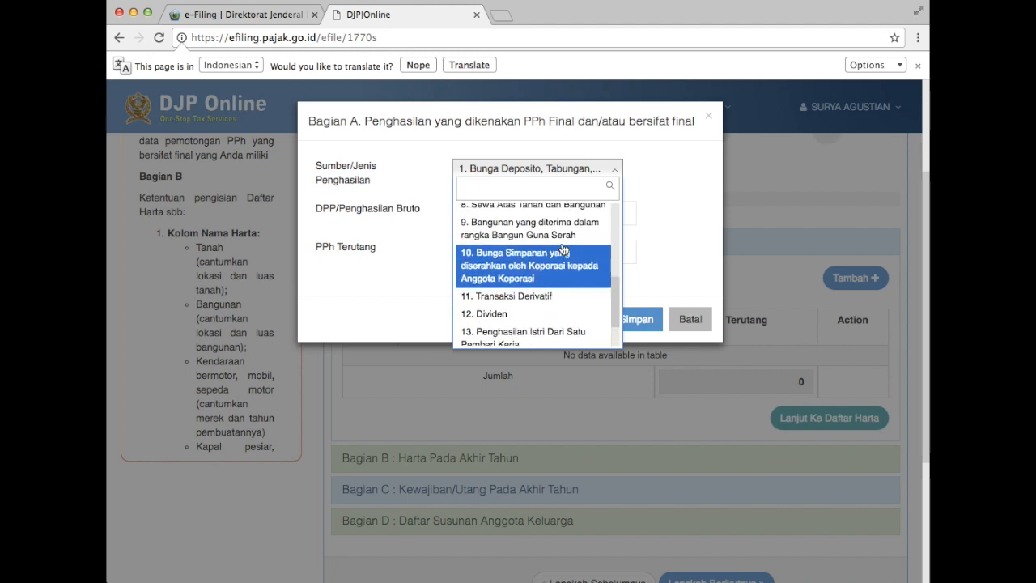
{"action": "scroll", "coordinate": [563, 242], "scroll_direction": "up", "scroll_amount": 2}
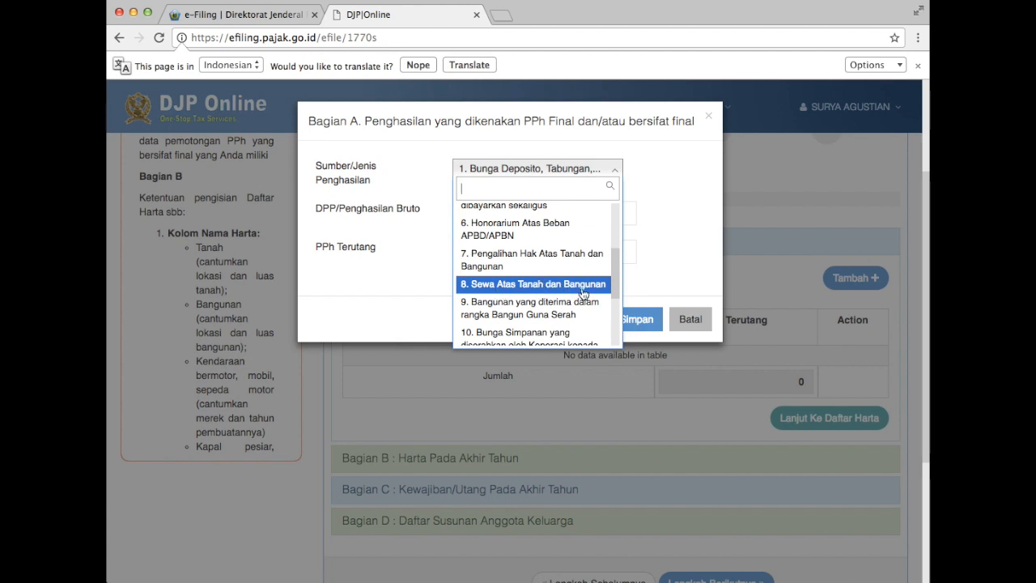
{"action": "scroll", "coordinate": [582, 293], "scroll_direction": "up", "scroll_amount": 2}
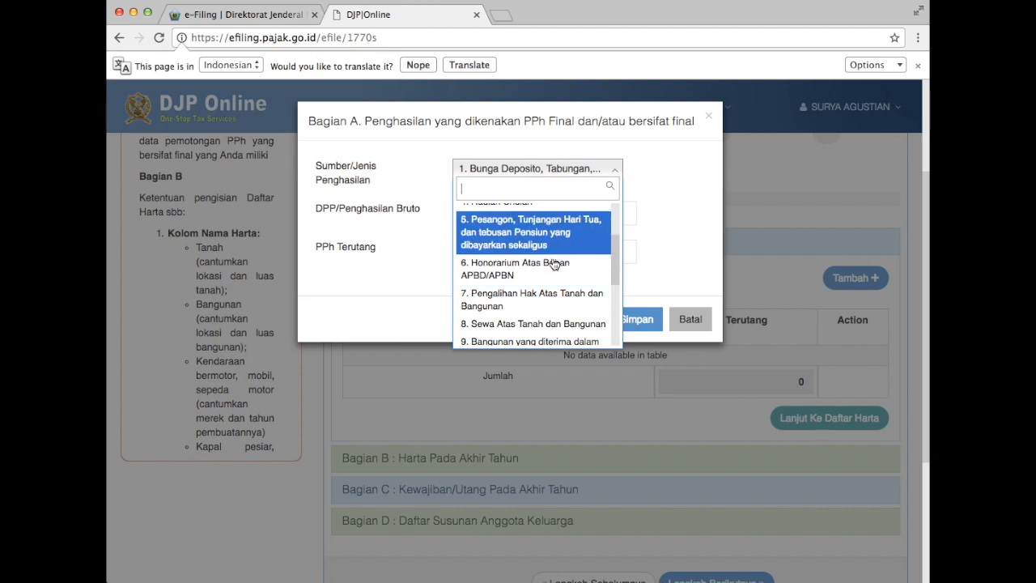
{"action": "scroll", "coordinate": [558, 231], "scroll_direction": "up", "scroll_amount": 3}
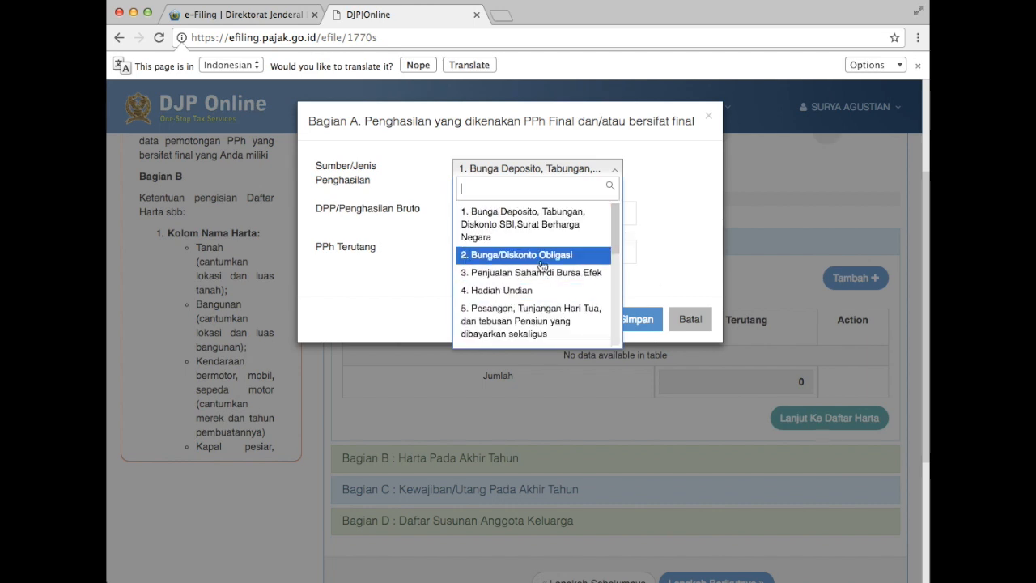
{"action": "scroll", "coordinate": [540, 268], "scroll_direction": "up", "scroll_amount": 1}
{"action": "scroll", "coordinate": [534, 283], "scroll_direction": "down", "scroll_amount": 5}
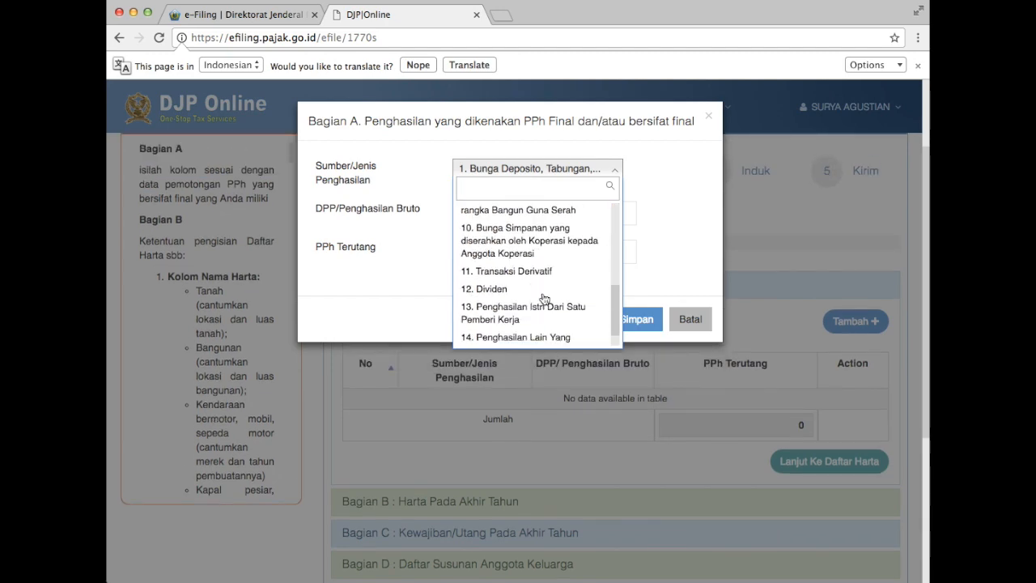
Close the income source list unchanged and cancel the entry without saving.
{"action": "left_click", "coordinate": [670, 254]}
{"action": "left_click", "coordinate": [680, 321]}
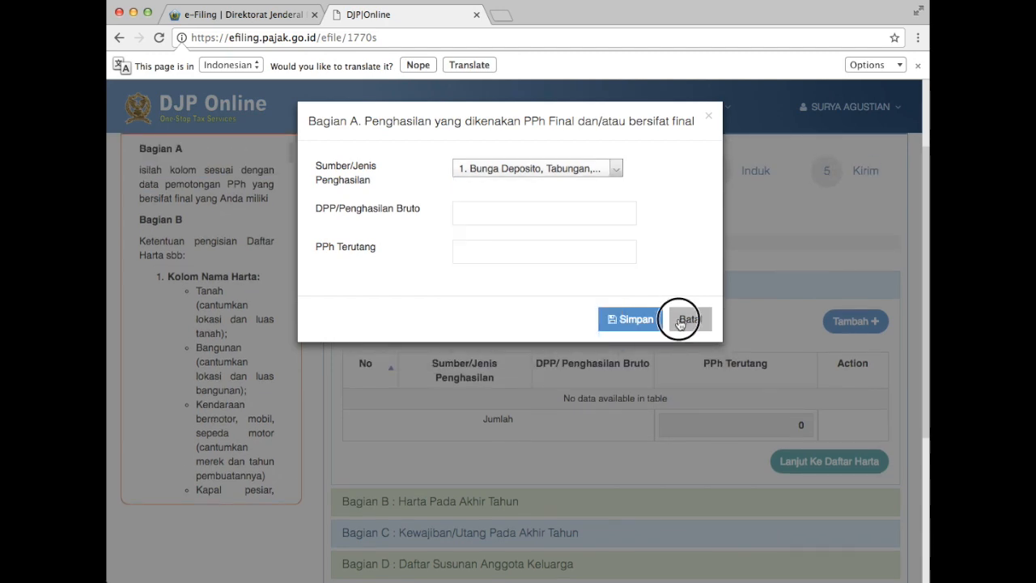
{"action": "scroll", "coordinate": [759, 299], "scroll_direction": "down", "scroll_amount": 2}
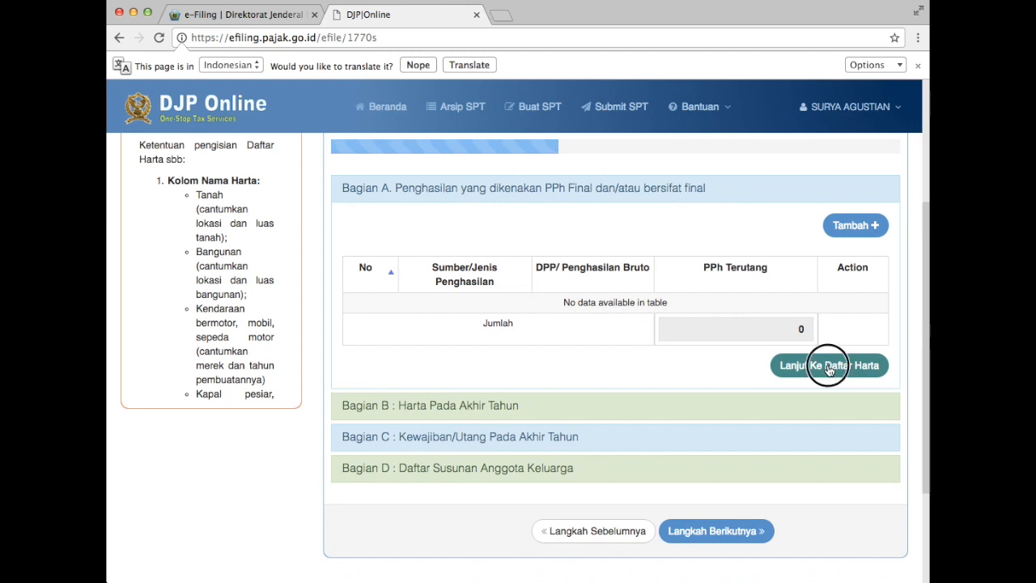
Go to the year-end asset list and try importing last year's assets, finding none.
{"action": "left_click", "coordinate": [827, 363]}
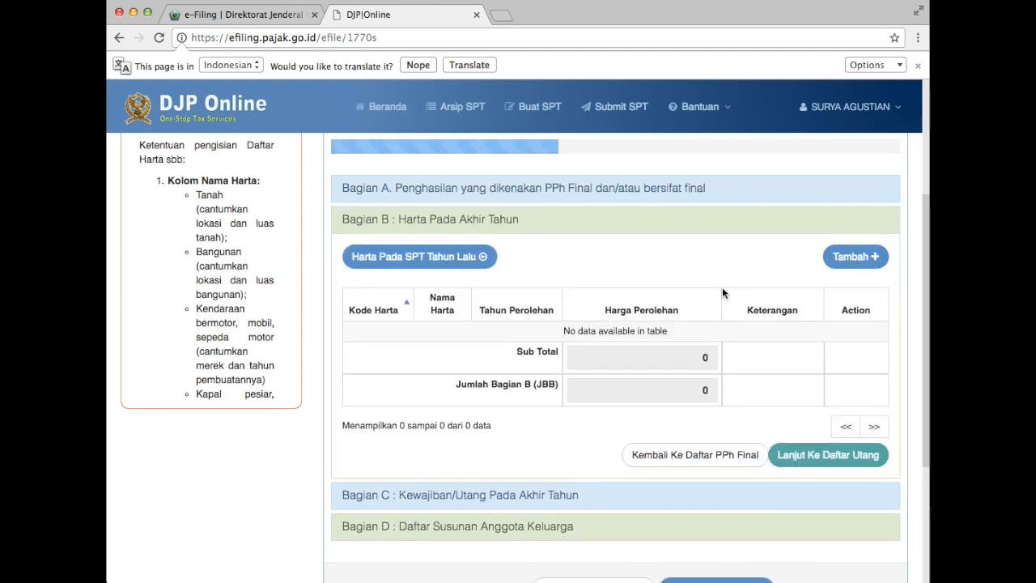
{"action": "left_click", "coordinate": [429, 261]}
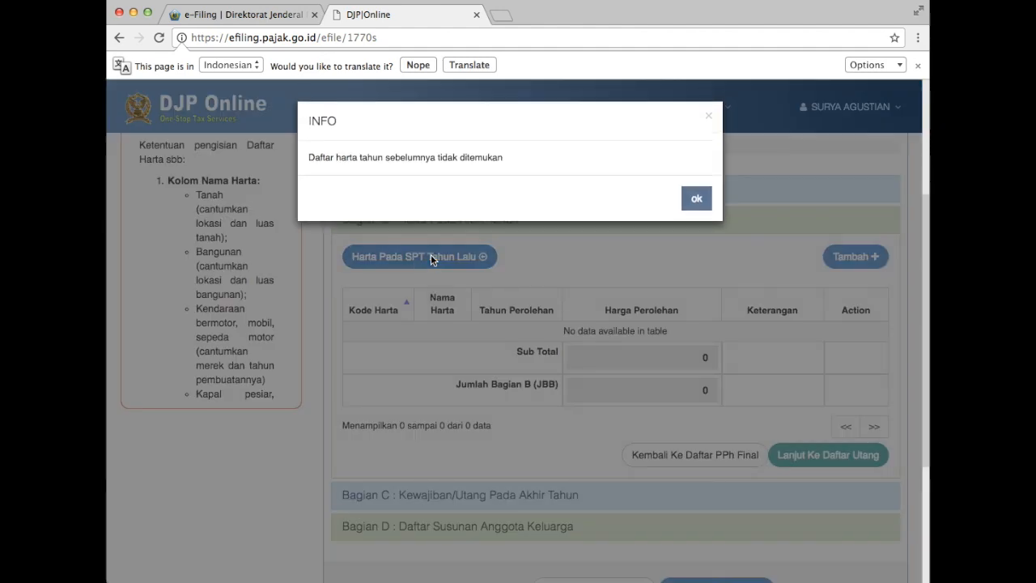
{"action": "left_click", "coordinate": [689, 200]}
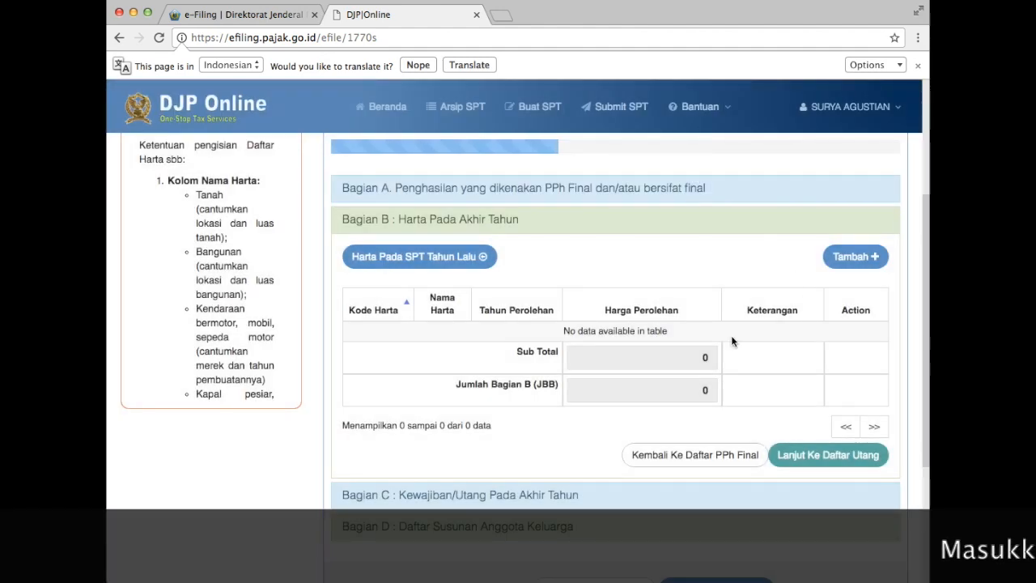
Add and save 012-Tabungan asset Tabungan Bank Mandiri, acquired 2016 for 10.000.000.
{"action": "left_click", "coordinate": [861, 267]}
{"action": "left_click", "coordinate": [861, 267]}
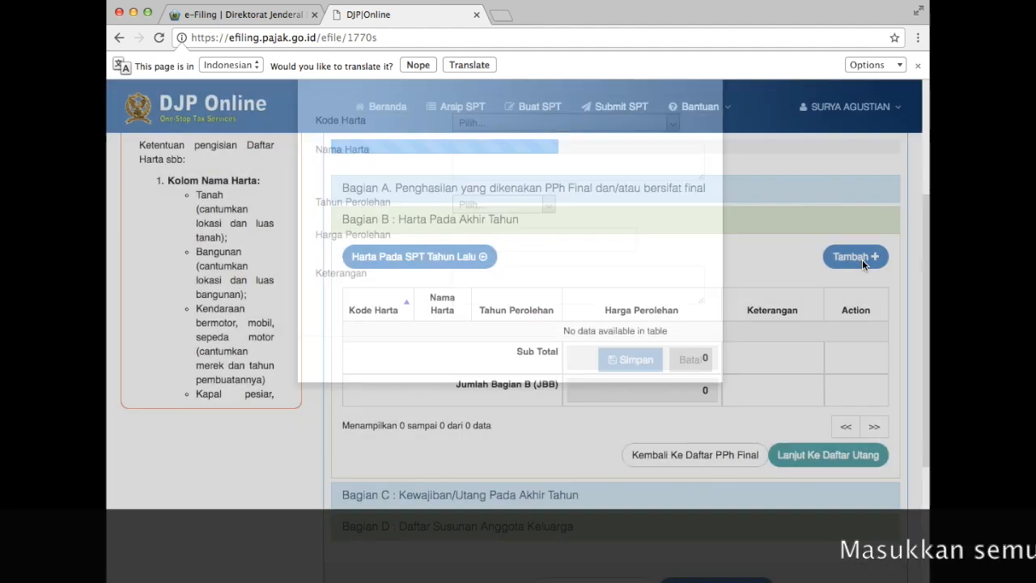
{"action": "left_click", "coordinate": [858, 255]}
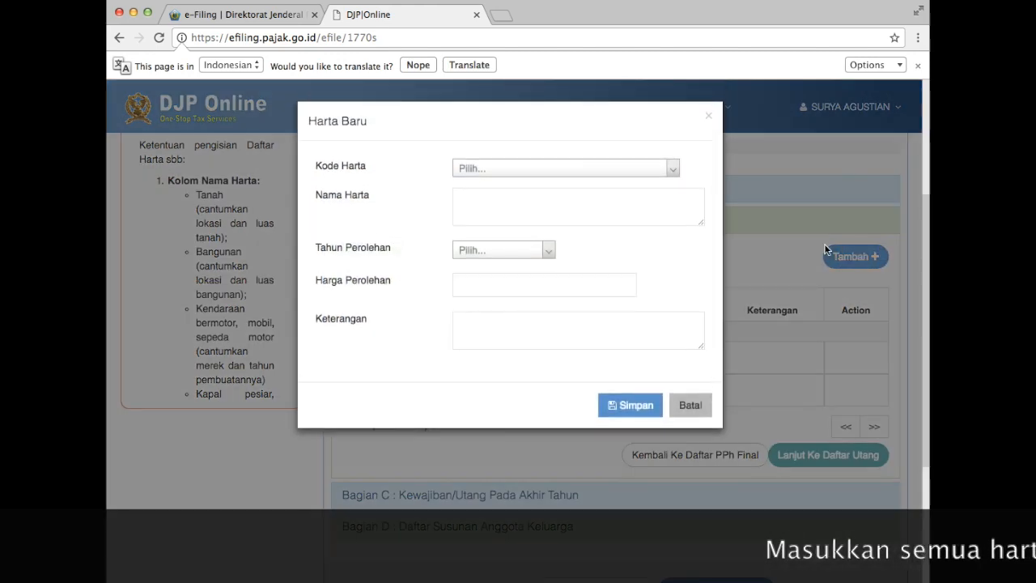
{"action": "left_click", "coordinate": [650, 173]}
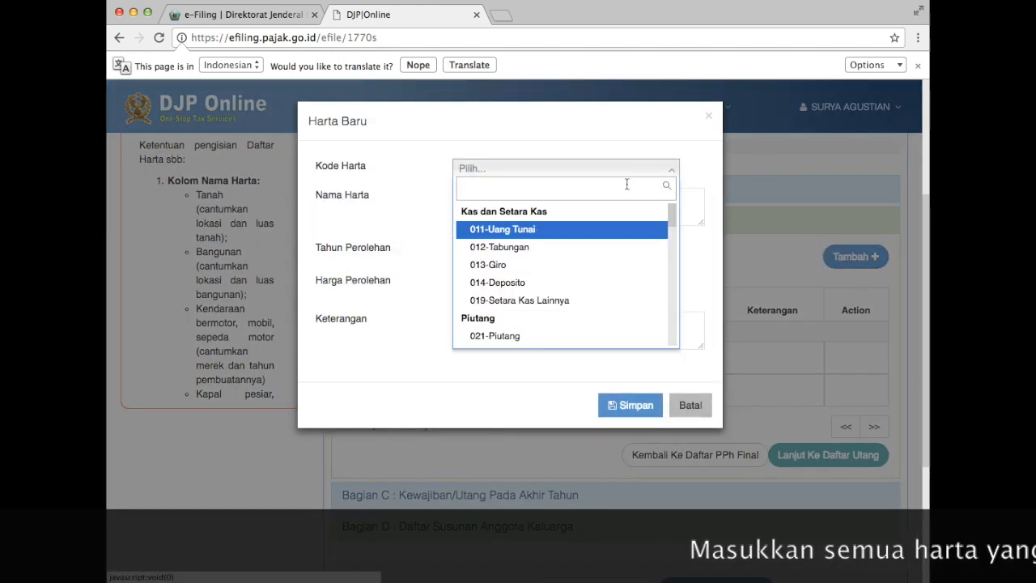
{"action": "left_click", "coordinate": [529, 253]}
{"action": "left_click", "coordinate": [562, 207]}
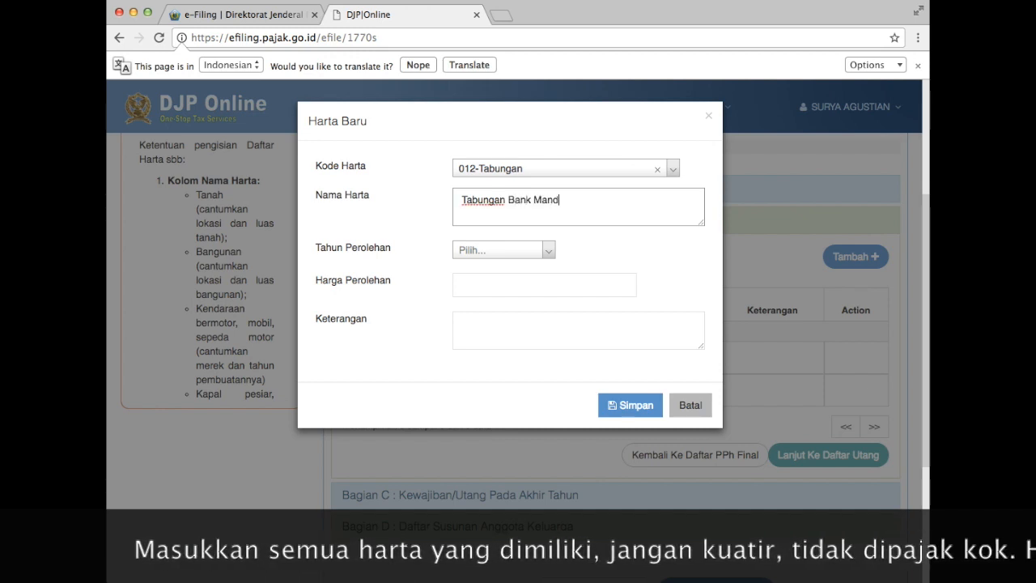
{"action": "left_click", "coordinate": [524, 250]}
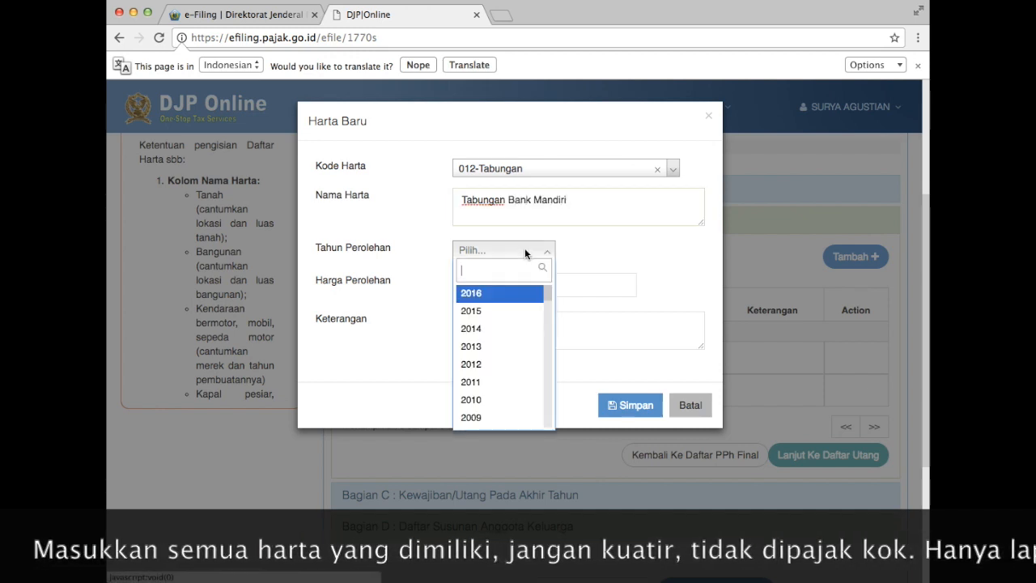
{"action": "left_click", "coordinate": [500, 294]}
{"action": "left_click", "coordinate": [521, 283]}
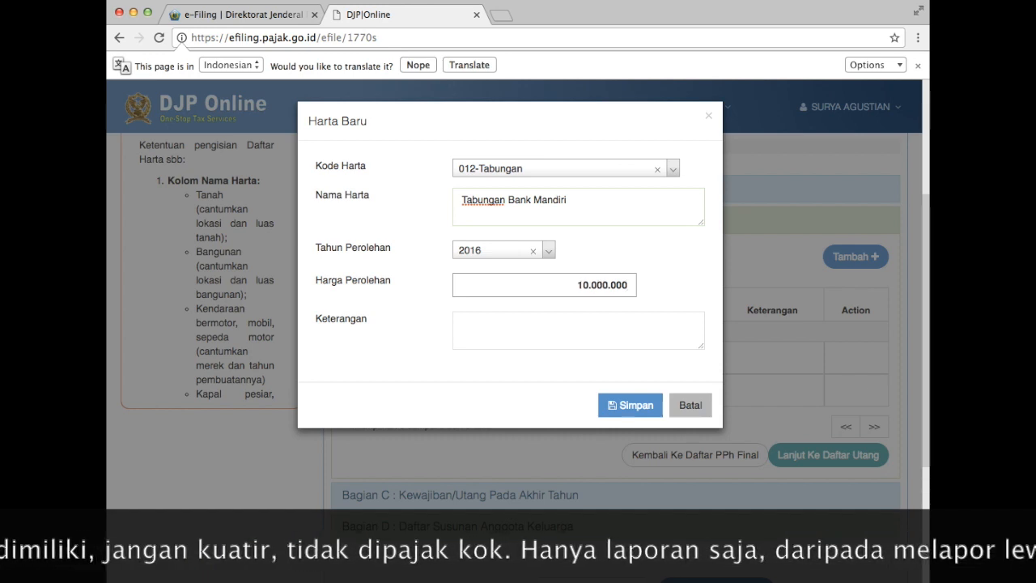
{"action": "left_click", "coordinate": [579, 328]}
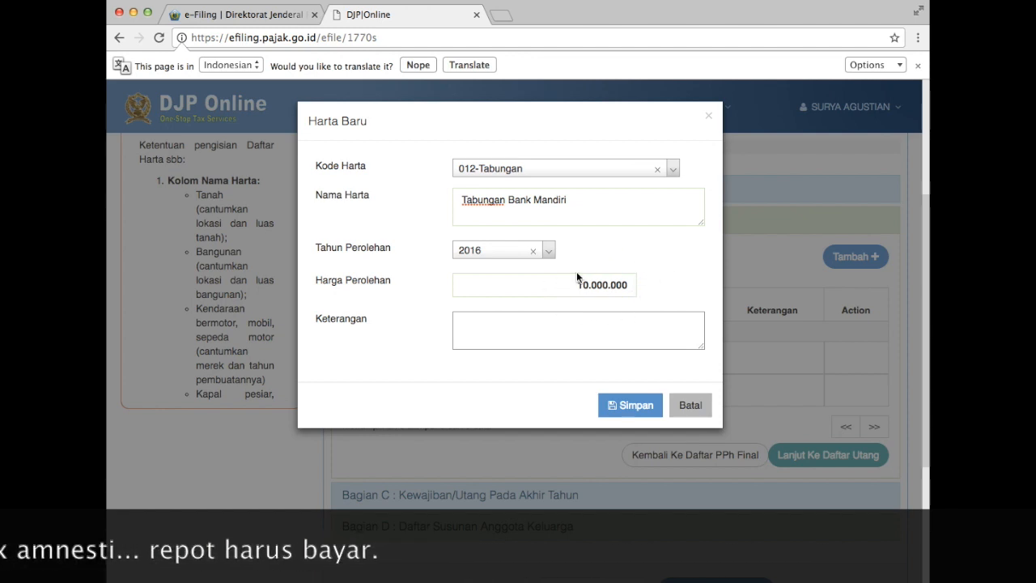
{"action": "left_click", "coordinate": [628, 407]}
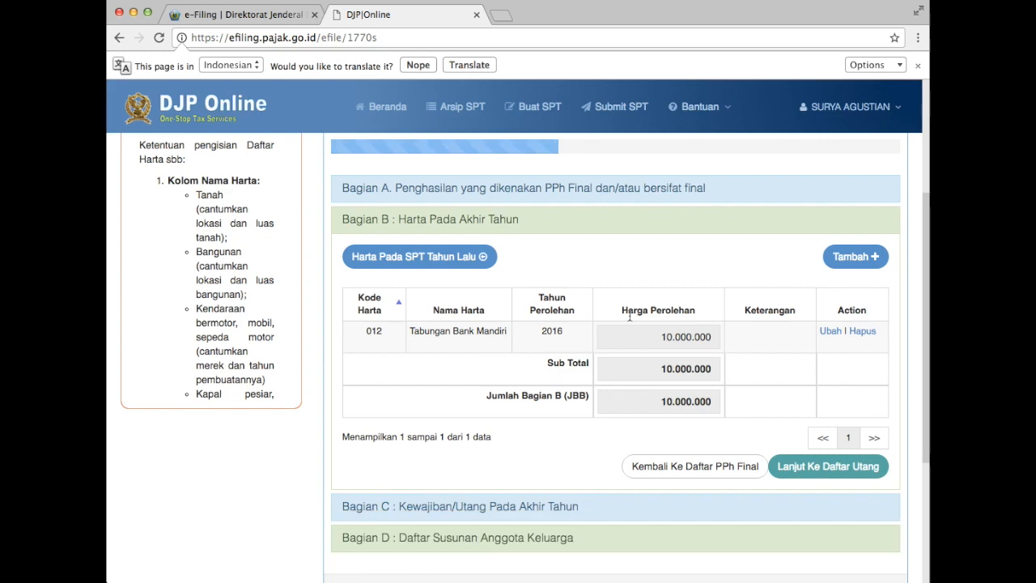
Start a new asset and set its code to 061-Tanah dan/atau bangunan untuk tempat tinggal.
{"action": "left_click", "coordinate": [843, 257]}
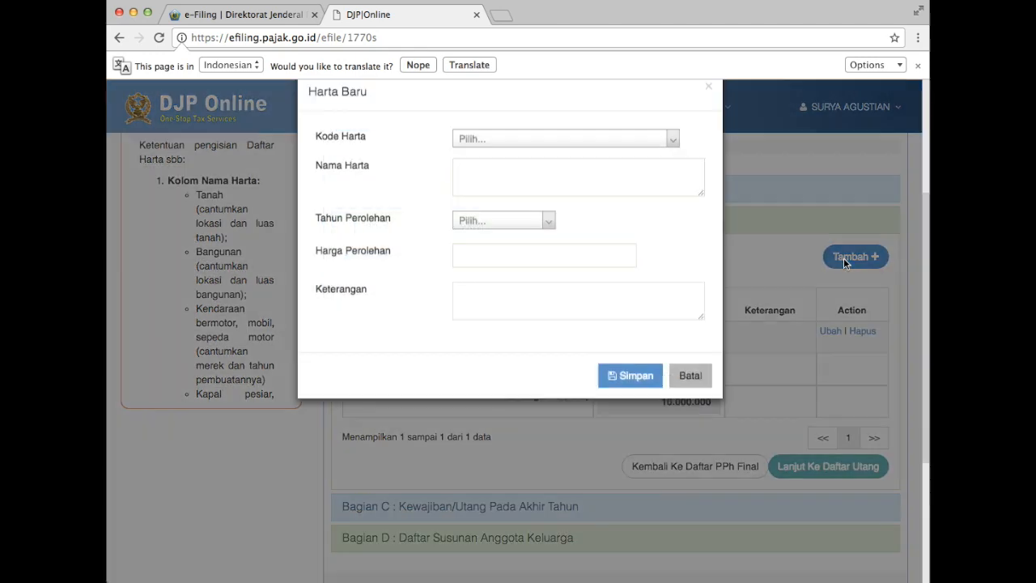
{"action": "left_click", "coordinate": [652, 169]}
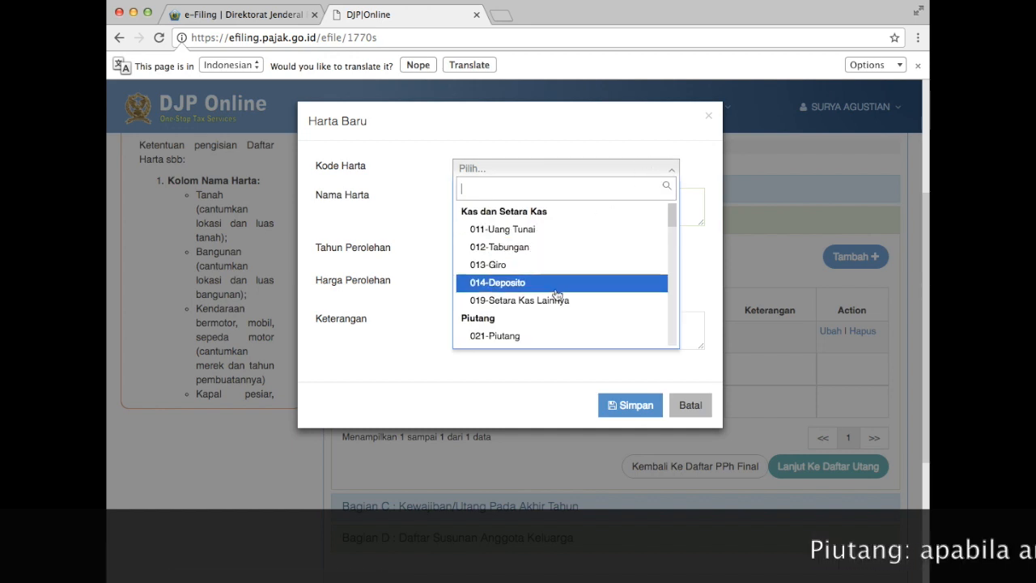
{"action": "scroll", "coordinate": [496, 332], "scroll_direction": "down", "scroll_amount": 5}
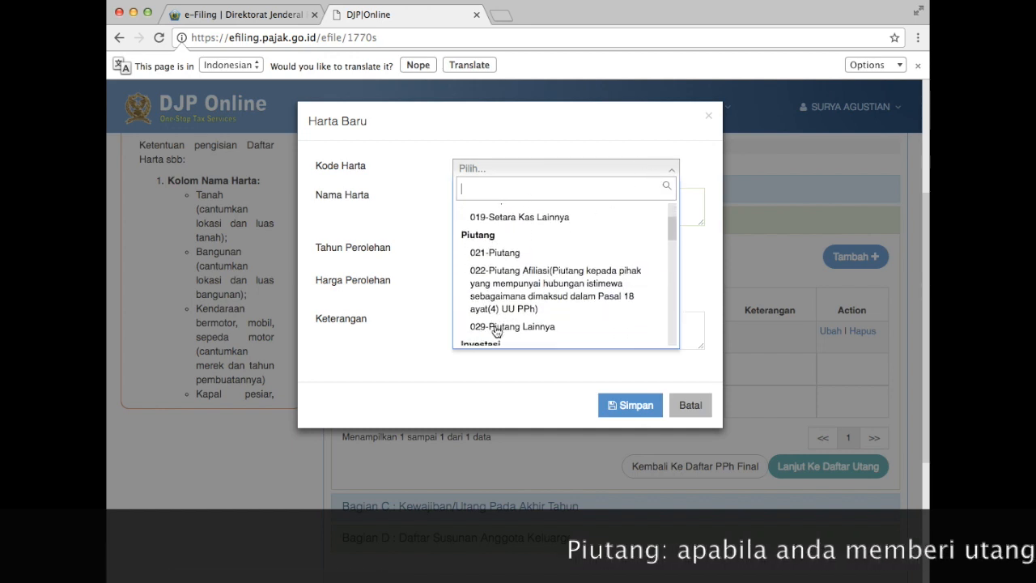
{"action": "scroll", "coordinate": [496, 332], "scroll_direction": "down", "scroll_amount": 1}
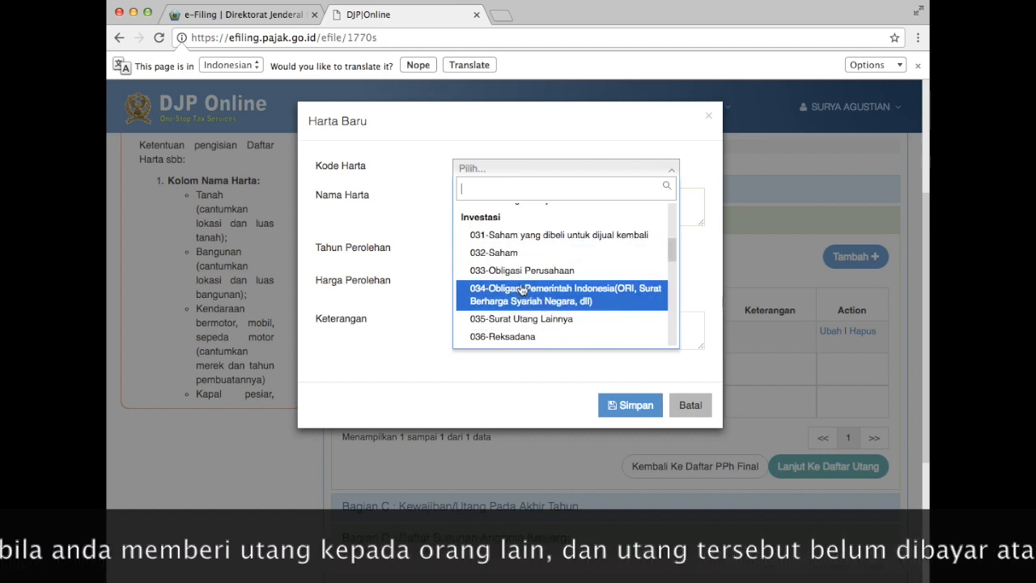
{"action": "scroll", "coordinate": [564, 303], "scroll_direction": "down", "scroll_amount": 4}
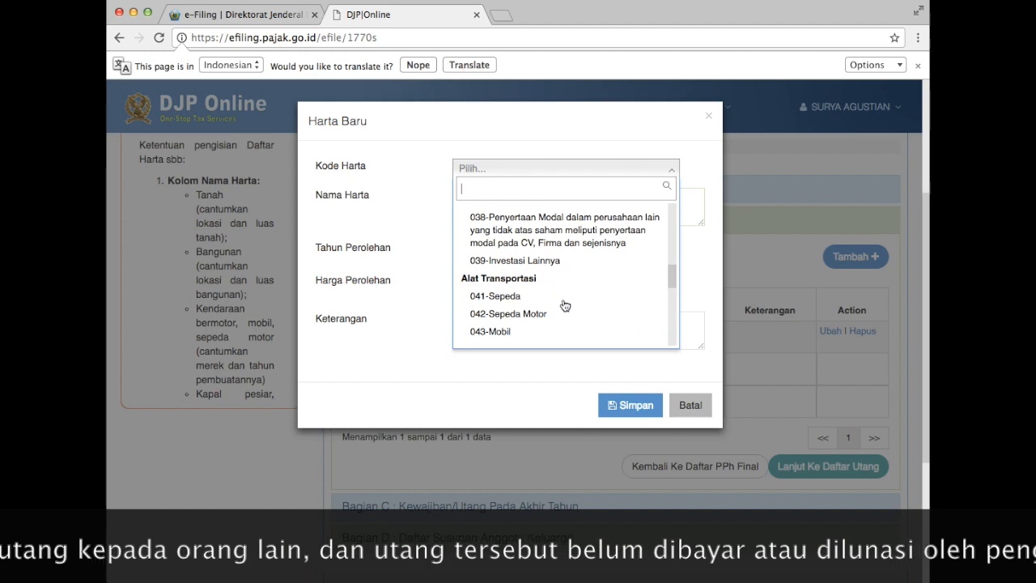
{"action": "scroll", "coordinate": [577, 268], "scroll_direction": "up", "scroll_amount": 2}
{"action": "scroll", "coordinate": [575, 268], "scroll_direction": "down", "scroll_amount": 3}
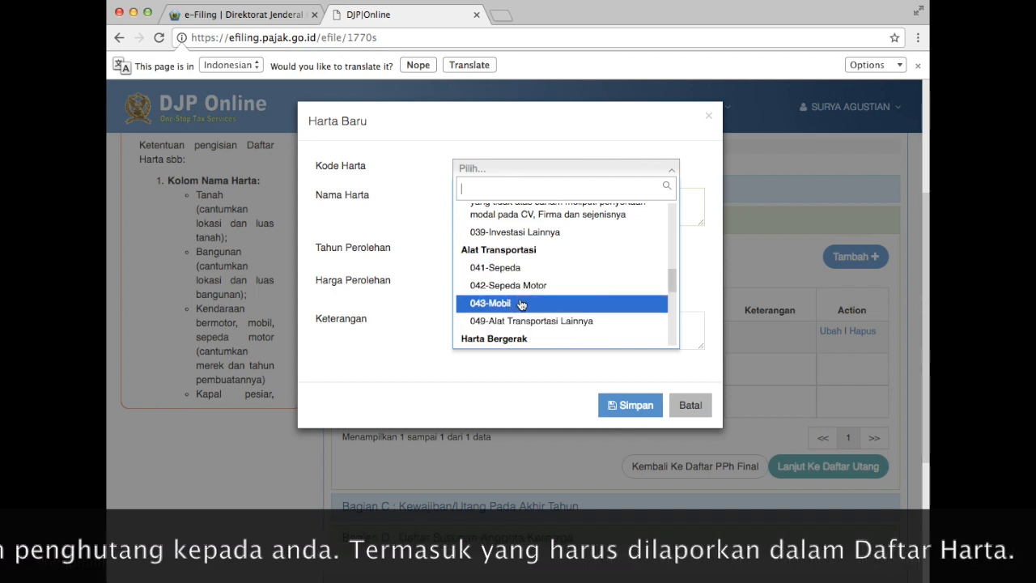
{"action": "scroll", "coordinate": [525, 291], "scroll_direction": "down", "scroll_amount": 3}
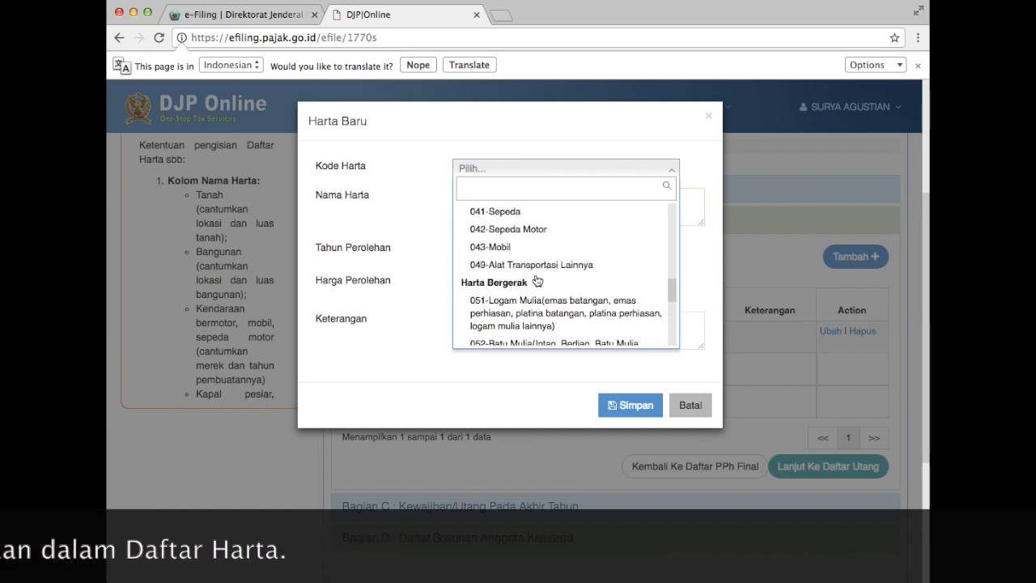
{"action": "scroll", "coordinate": [560, 275], "scroll_direction": "down", "scroll_amount": 1}
{"action": "scroll", "coordinate": [560, 275], "scroll_direction": "down", "scroll_amount": 3}
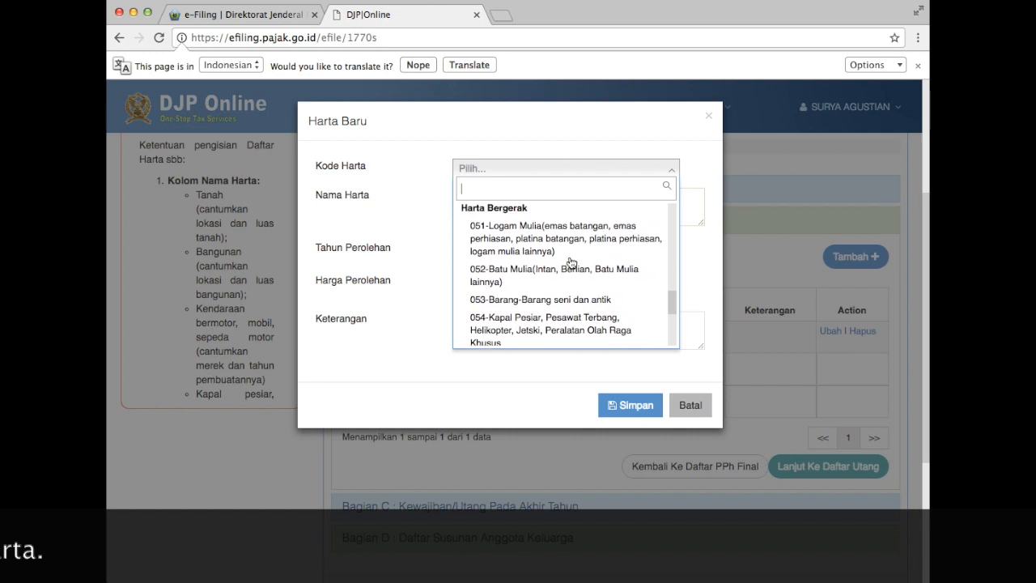
{"action": "scroll", "coordinate": [563, 282], "scroll_direction": "down", "scroll_amount": 4}
{"action": "scroll", "coordinate": [564, 282], "scroll_direction": "up", "scroll_amount": 3}
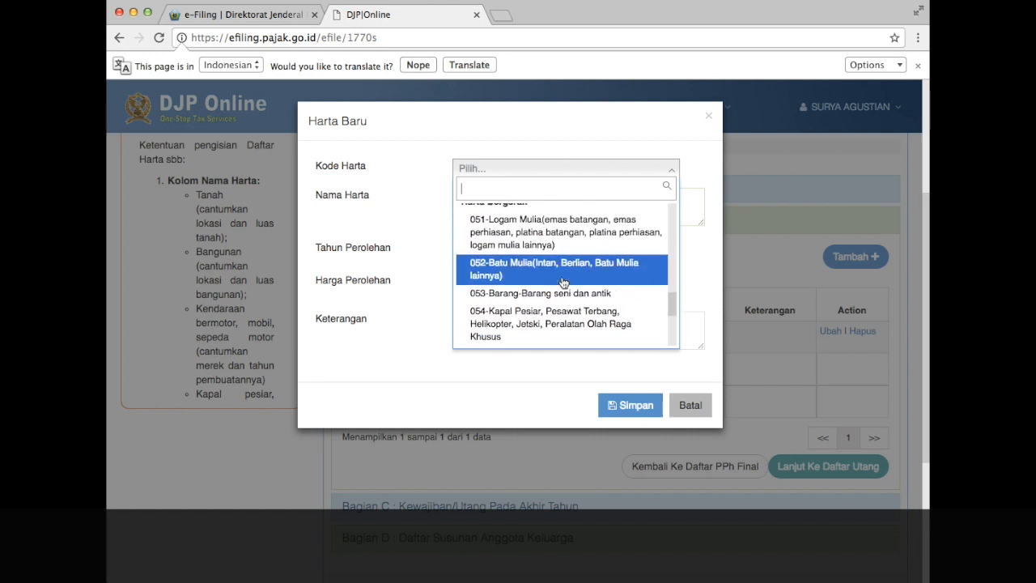
{"action": "scroll", "coordinate": [561, 292], "scroll_direction": "down", "scroll_amount": 2}
{"action": "scroll", "coordinate": [563, 292], "scroll_direction": "down", "scroll_amount": 3}
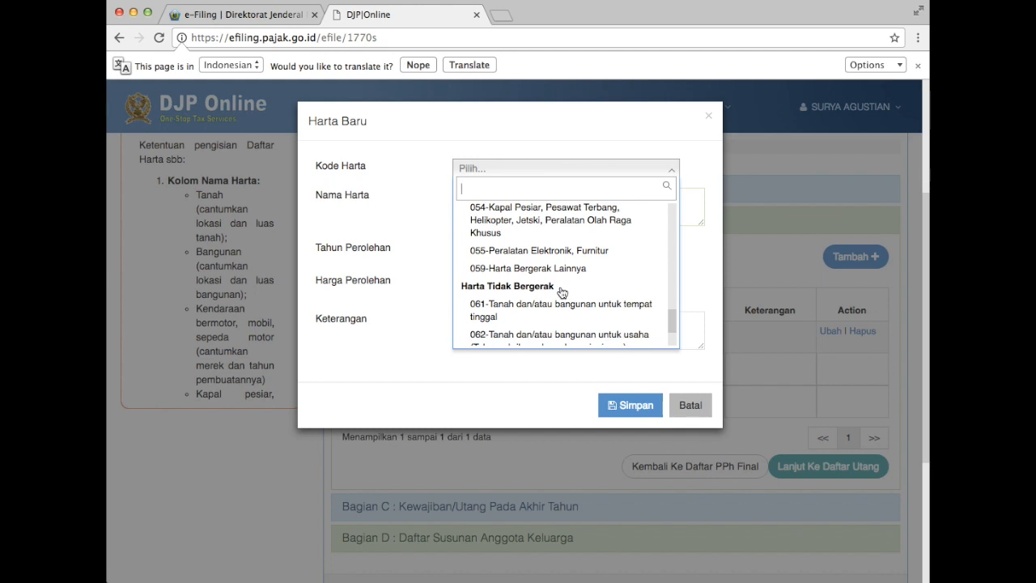
{"action": "scroll", "coordinate": [562, 292], "scroll_direction": "down", "scroll_amount": 4}
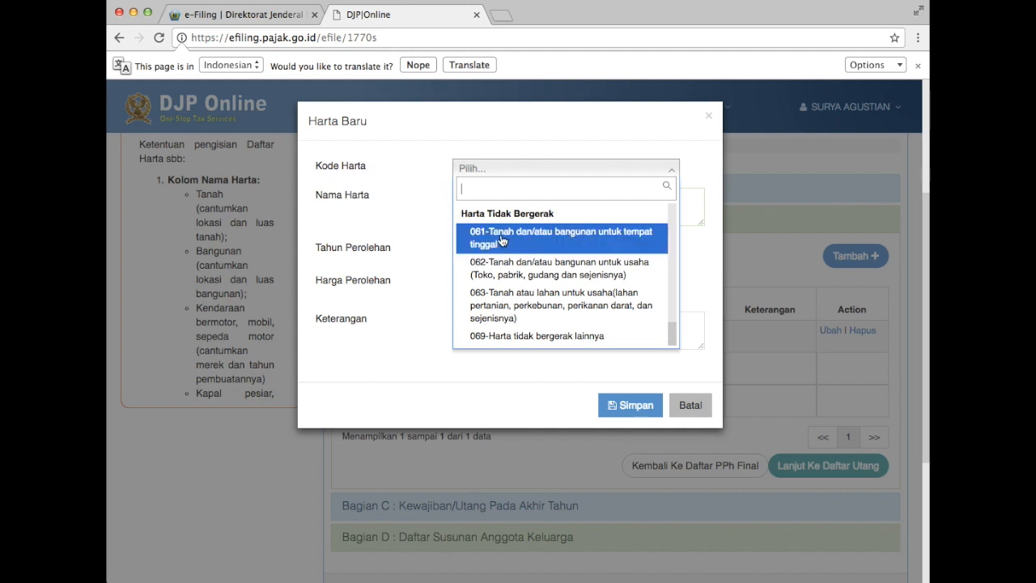
{"action": "left_click", "coordinate": [524, 240]}
Save Rumah BTN, acquired 2016 for 116.000.000, noted 'Lunas tahun 2016, Cicilan mulai 2008'.
{"action": "left_click", "coordinate": [542, 214]}
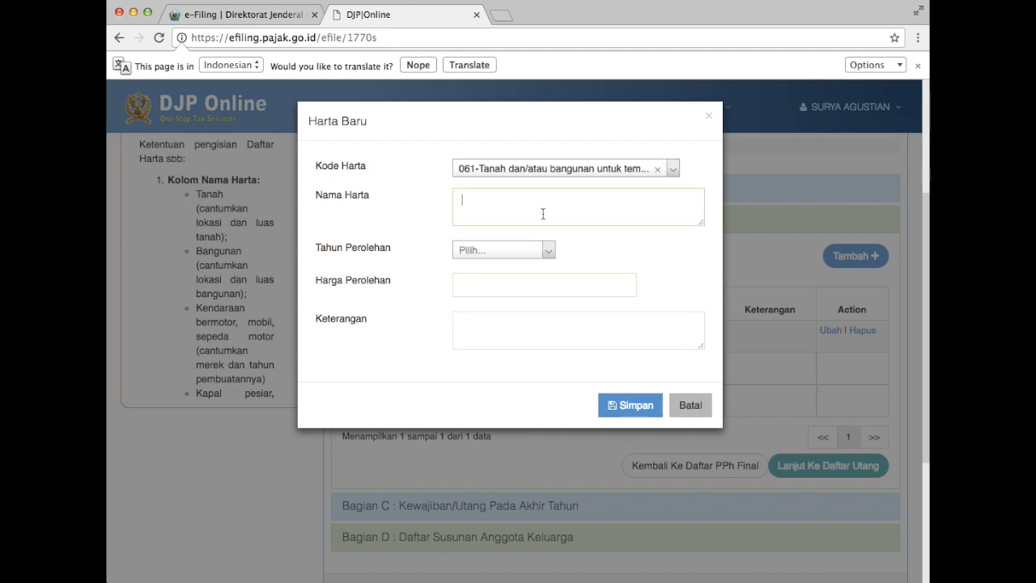
{"action": "type", "text": "Rumah"}
{"action": "type", "text": " BTW"}
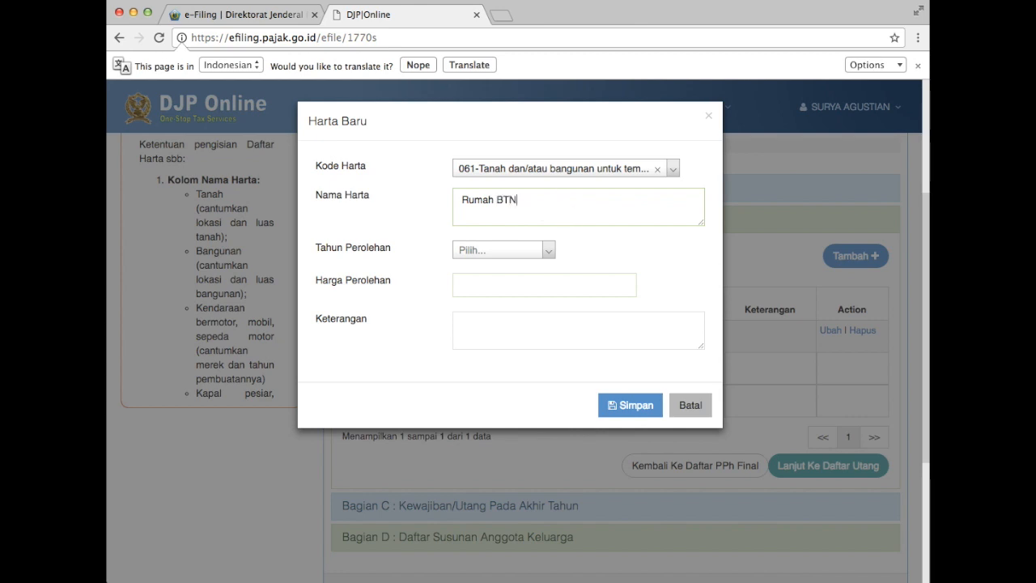
{"action": "left_click", "coordinate": [500, 250]}
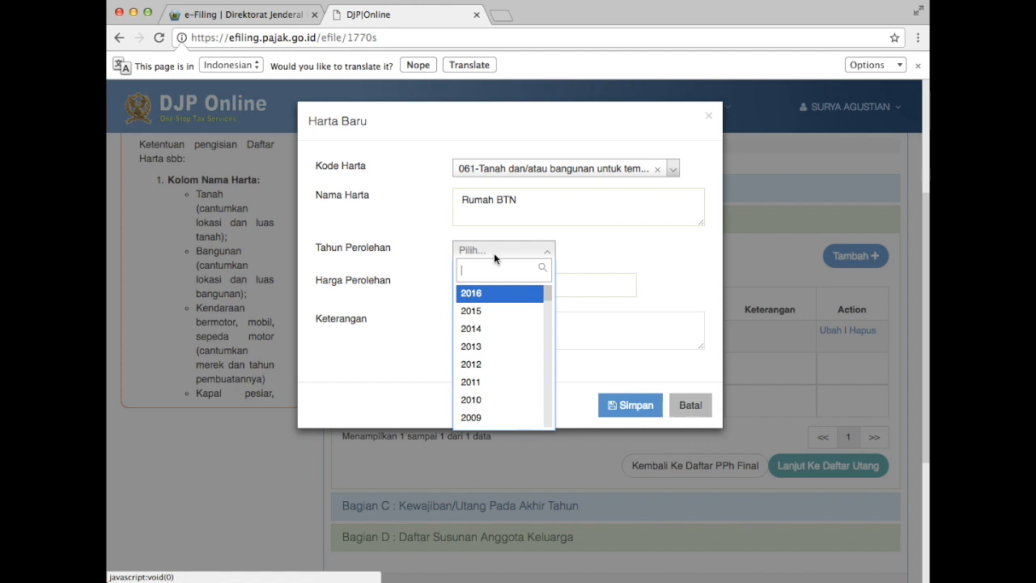
{"action": "scroll", "coordinate": [495, 413], "scroll_direction": "down", "scroll_amount": 3}
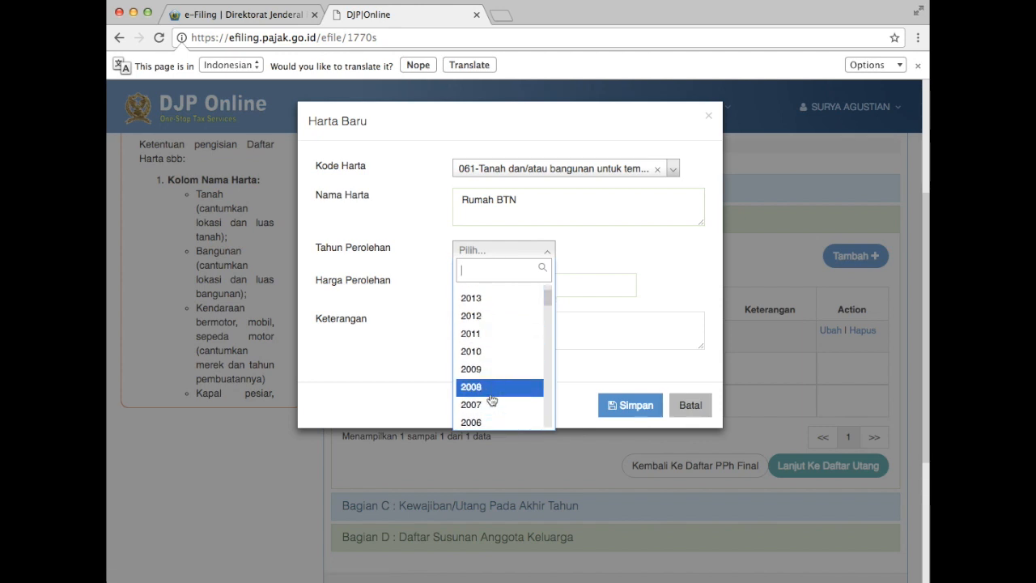
{"action": "scroll", "coordinate": [492, 331], "scroll_direction": "up", "scroll_amount": 4}
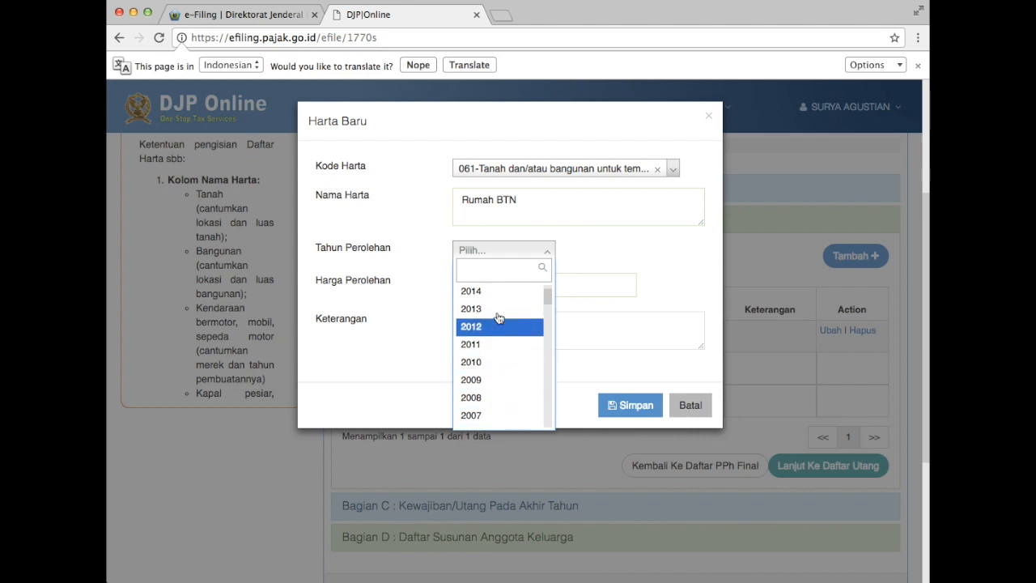
{"action": "left_click", "coordinate": [479, 292]}
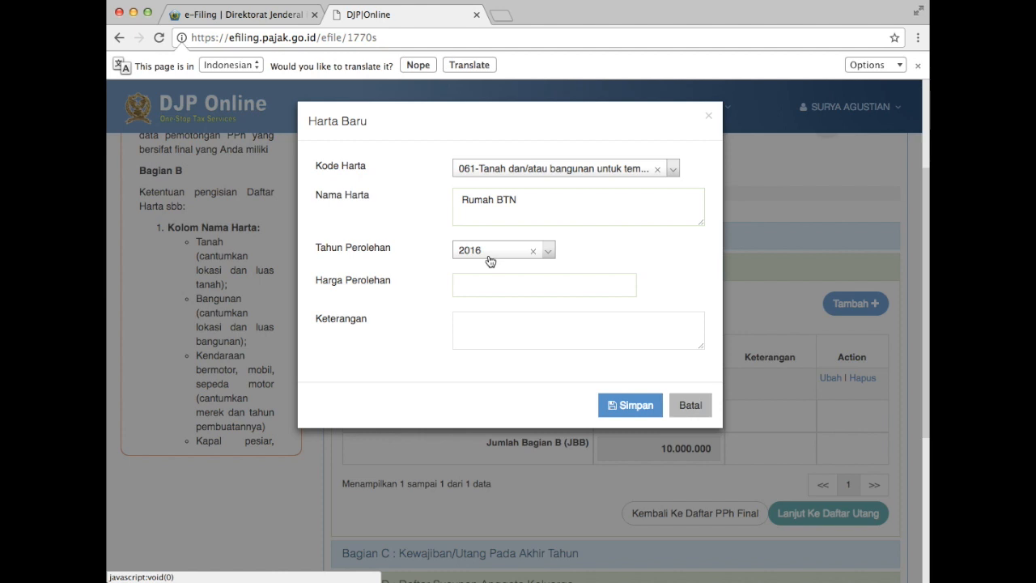
{"action": "left_click", "coordinate": [489, 285]}
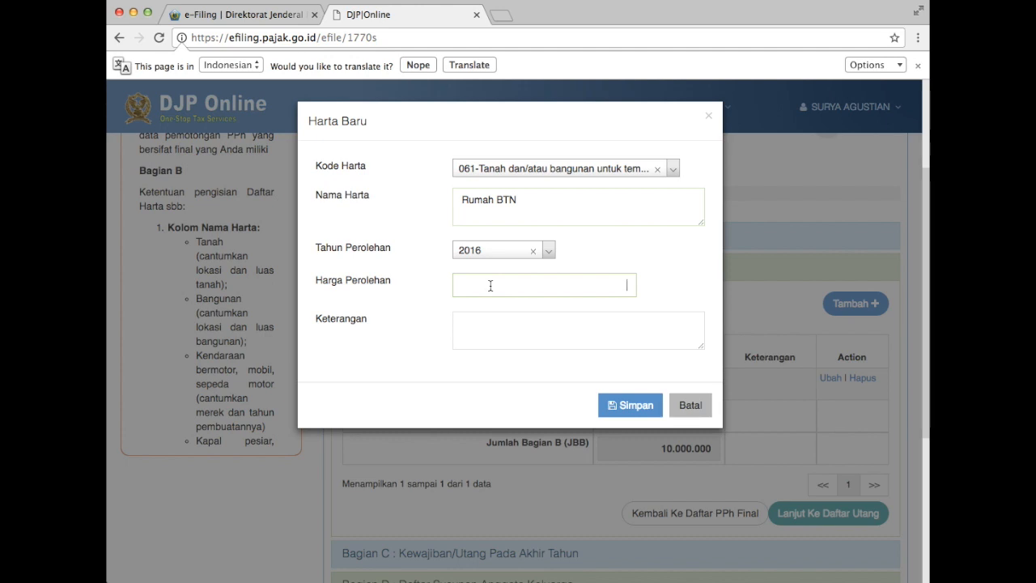
{"action": "type", "text": "116000000"}
{"action": "left_click", "coordinate": [614, 335]}
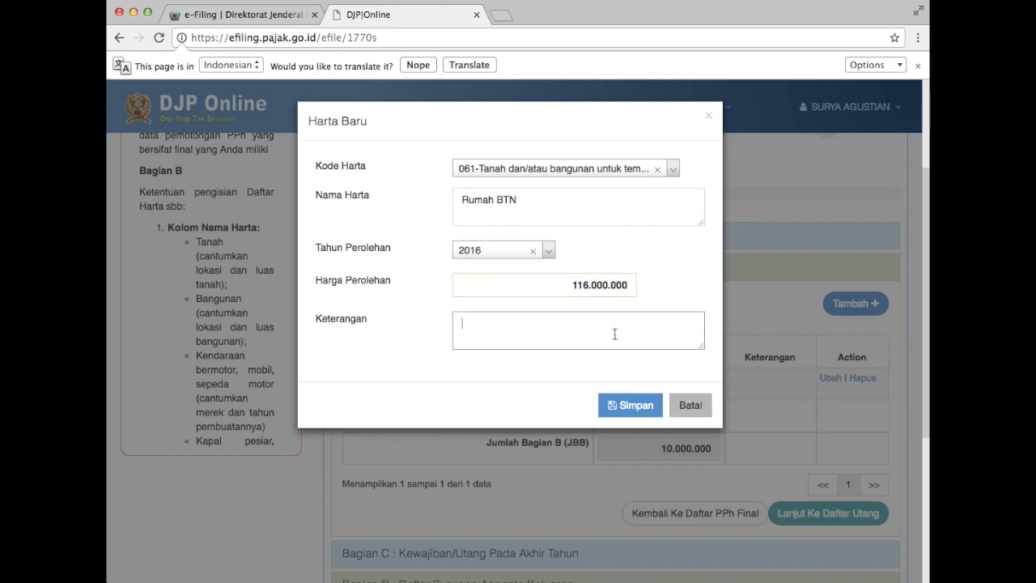
{"action": "type", "text": "Lunas tahun 2016, Cici"}
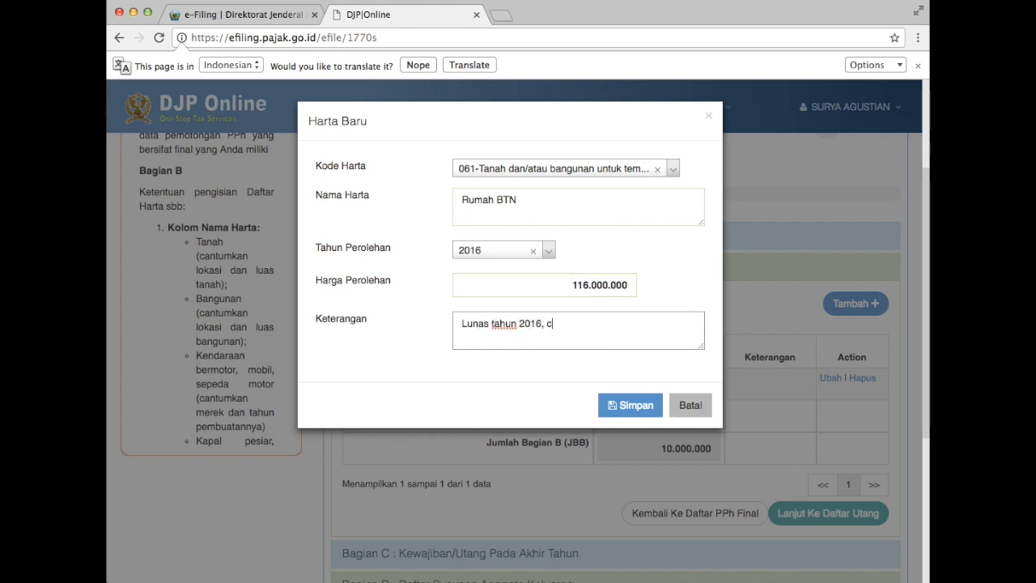
{"action": "type", "text": "lan tahun"}
{"action": "key", "text": "BackSpace"}
{"action": "key", "text": "BackSpace"}
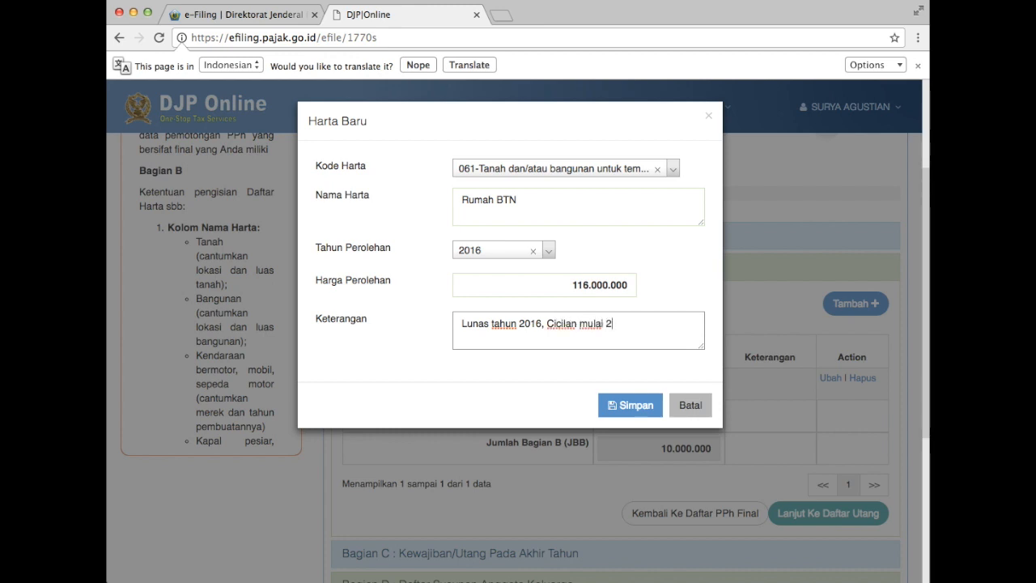
{"action": "left_click", "coordinate": [633, 406]}
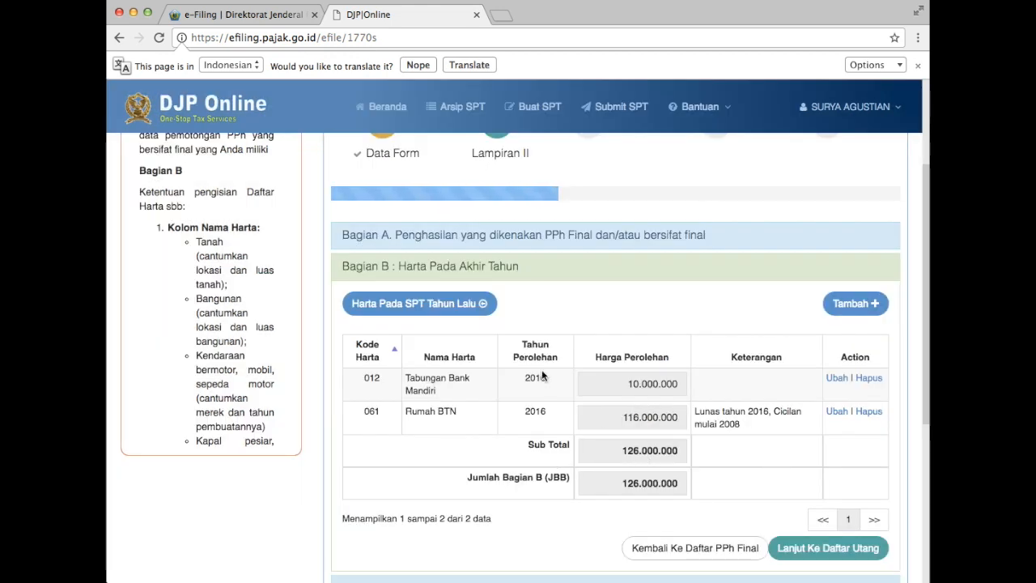
{"action": "left_click", "coordinate": [851, 305]}
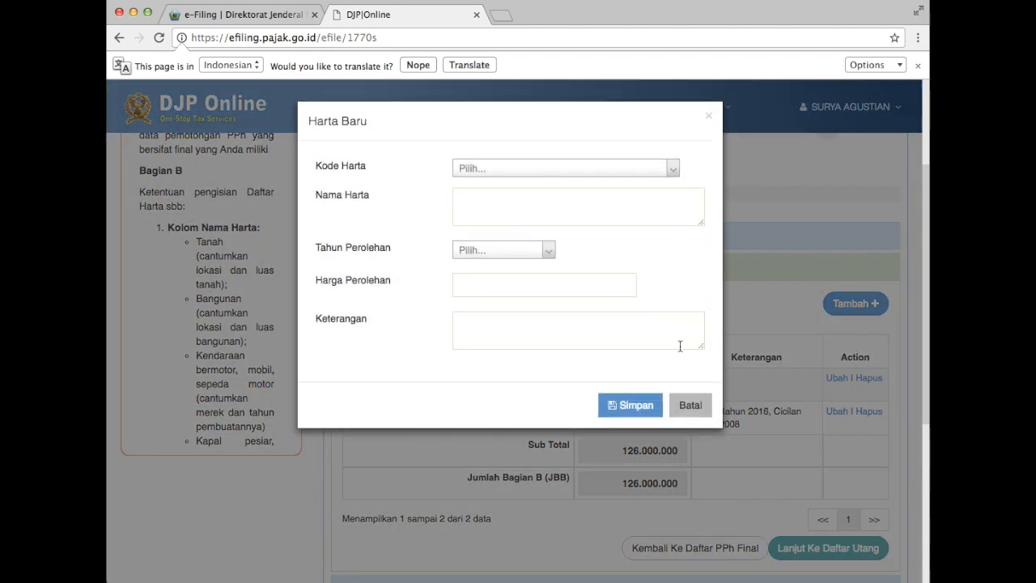
{"action": "left_click", "coordinate": [609, 169]}
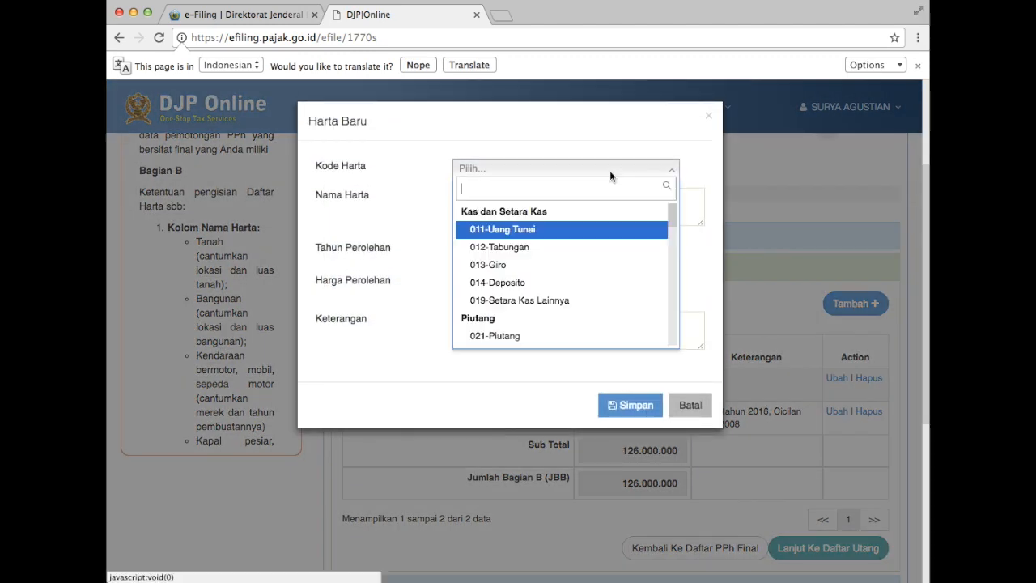
{"action": "scroll", "coordinate": [576, 288], "scroll_direction": "down", "scroll_amount": 10}
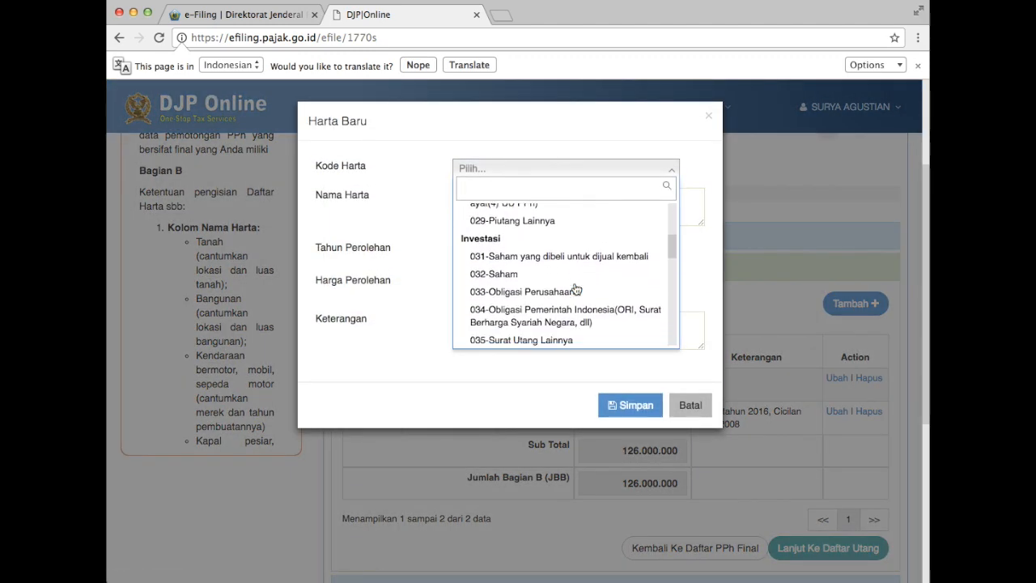
{"action": "scroll", "coordinate": [576, 288], "scroll_direction": "down", "scroll_amount": 10}
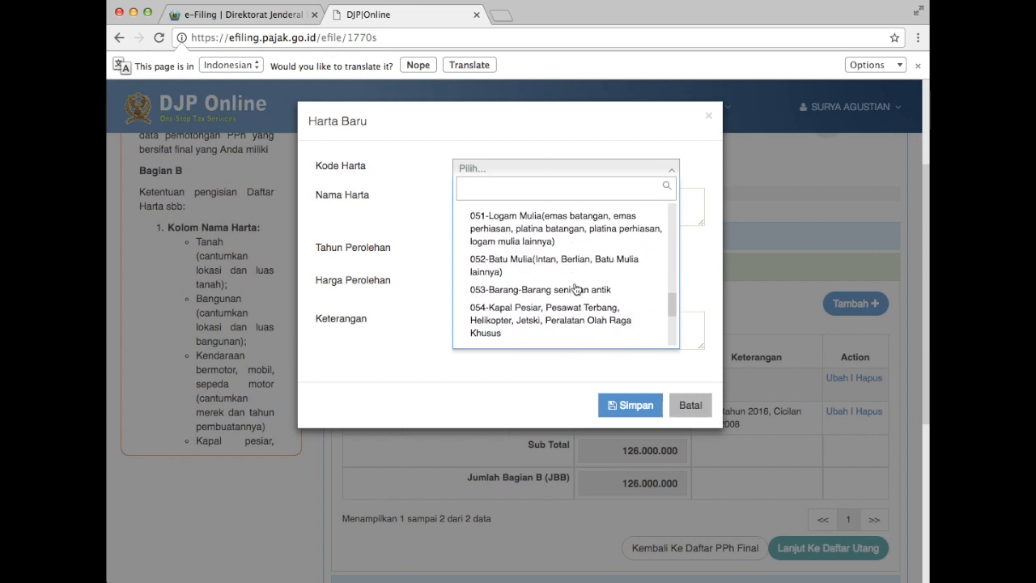
{"action": "scroll", "coordinate": [576, 288], "scroll_direction": "down", "scroll_amount": 6}
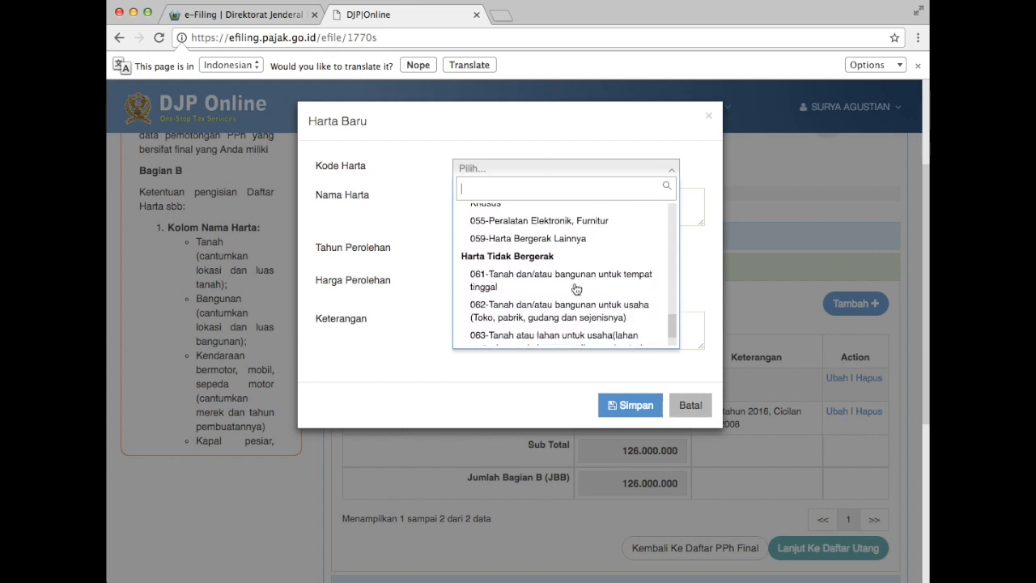
{"action": "scroll", "coordinate": [576, 288], "scroll_direction": "down", "scroll_amount": 3}
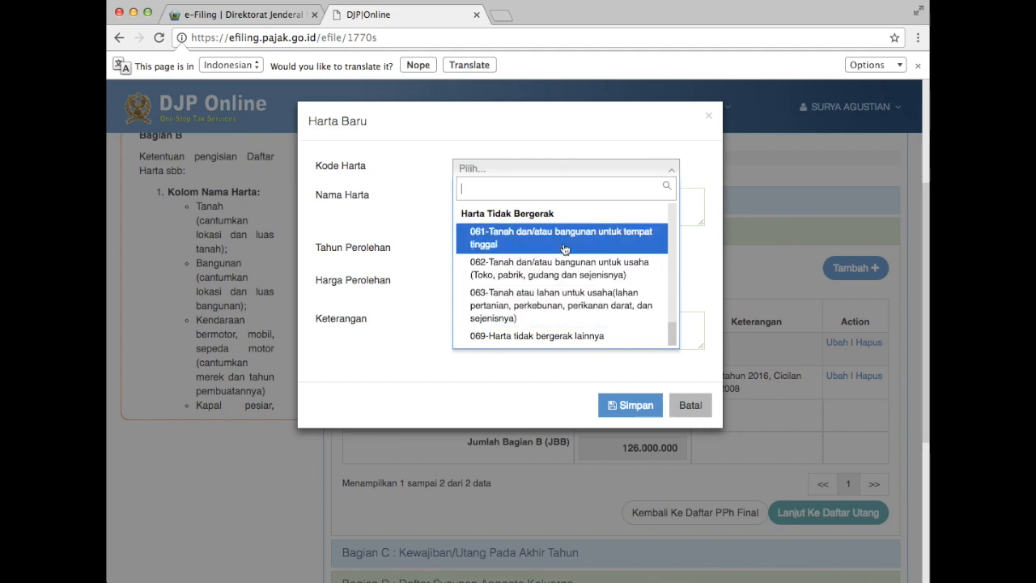
{"action": "left_click", "coordinate": [688, 411]}
{"action": "left_click", "coordinate": [689, 408]}
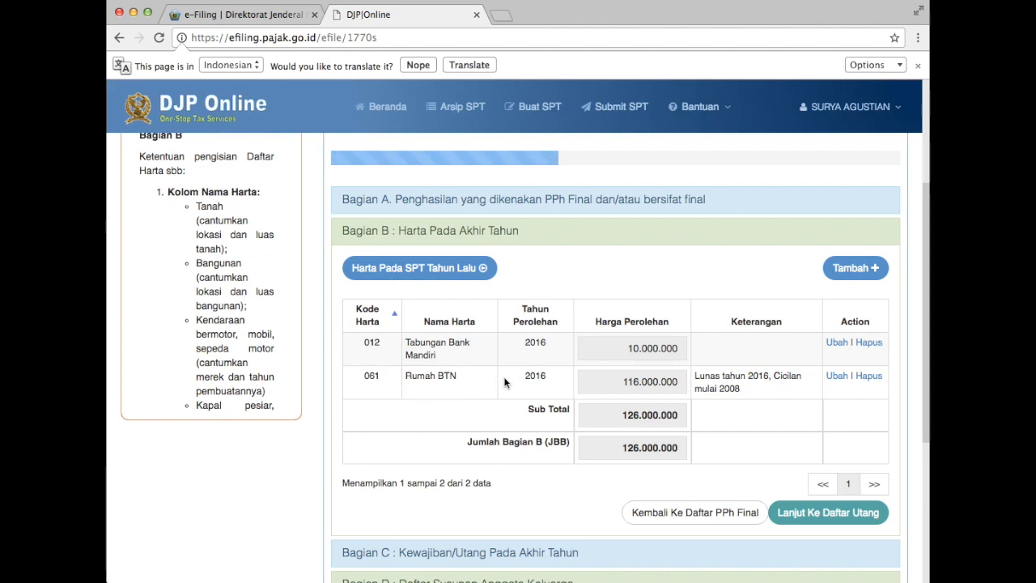
{"action": "scroll", "coordinate": [728, 415], "scroll_direction": "down", "scroll_amount": 2}
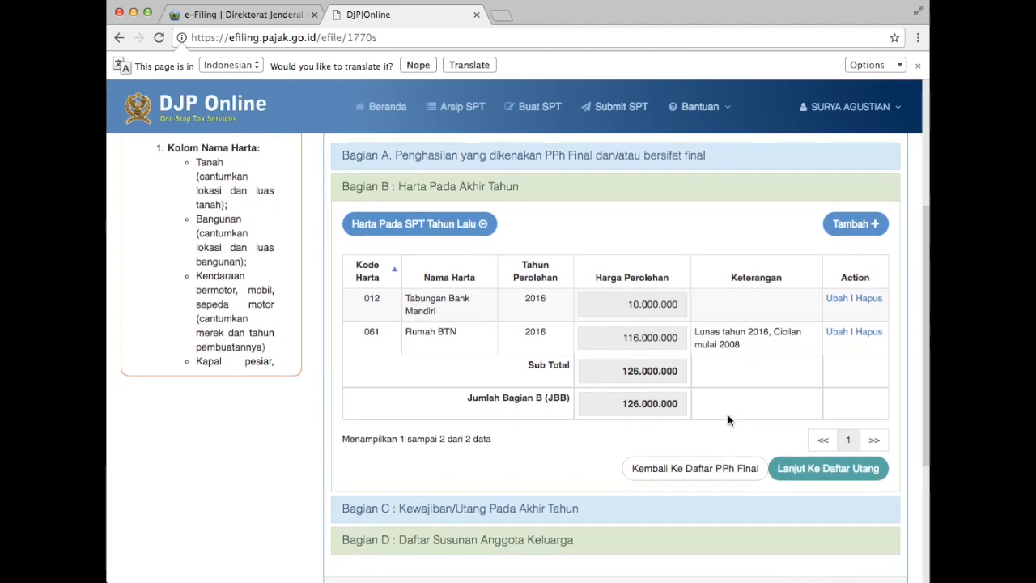
{"action": "scroll", "coordinate": [727, 416], "scroll_direction": "down", "scroll_amount": 2}
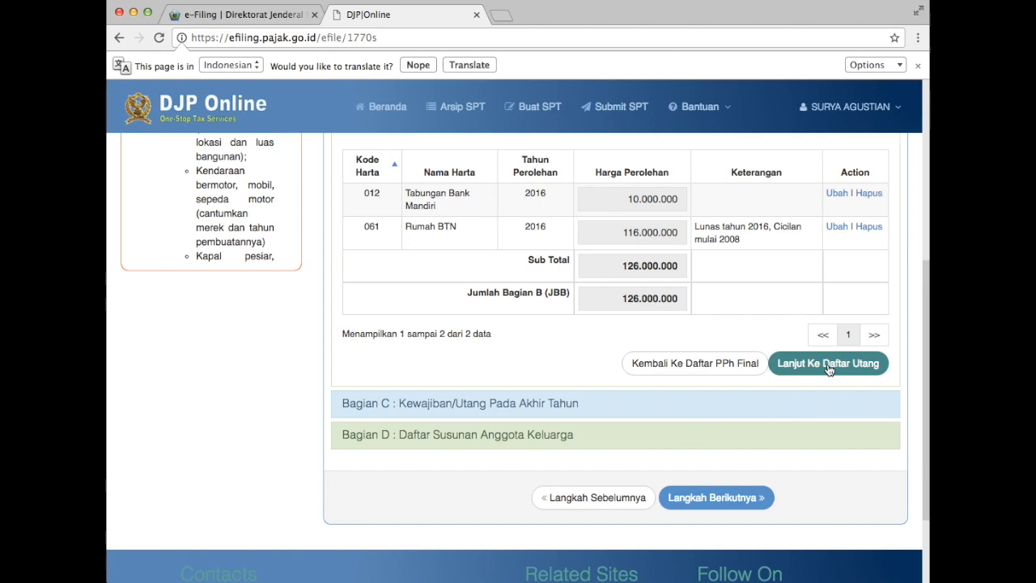
Go to the Bagian C debt list and start a new debt with code 101.
{"action": "left_click", "coordinate": [847, 369]}
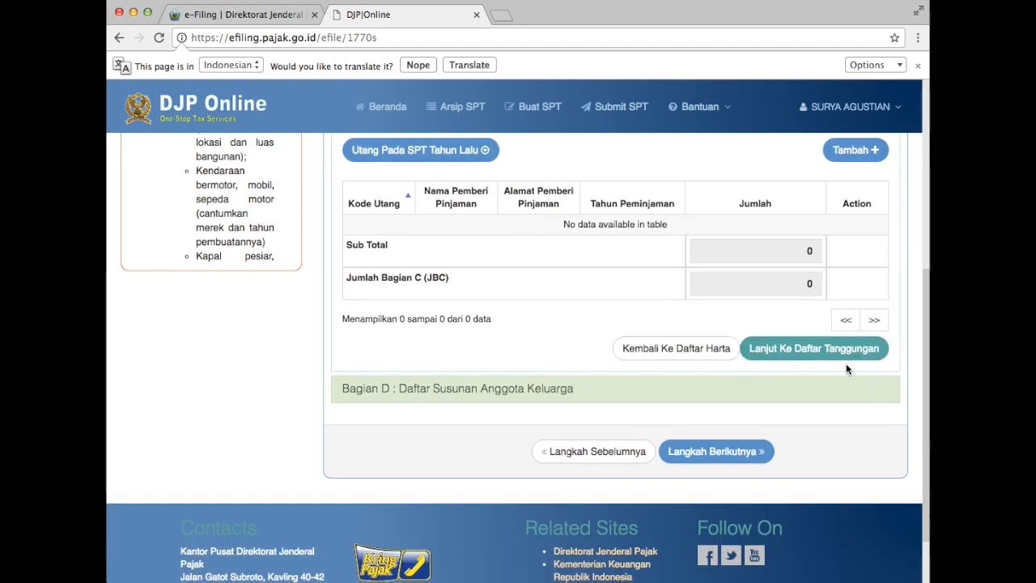
{"action": "left_click", "coordinate": [855, 150]}
{"action": "left_click", "coordinate": [668, 169]}
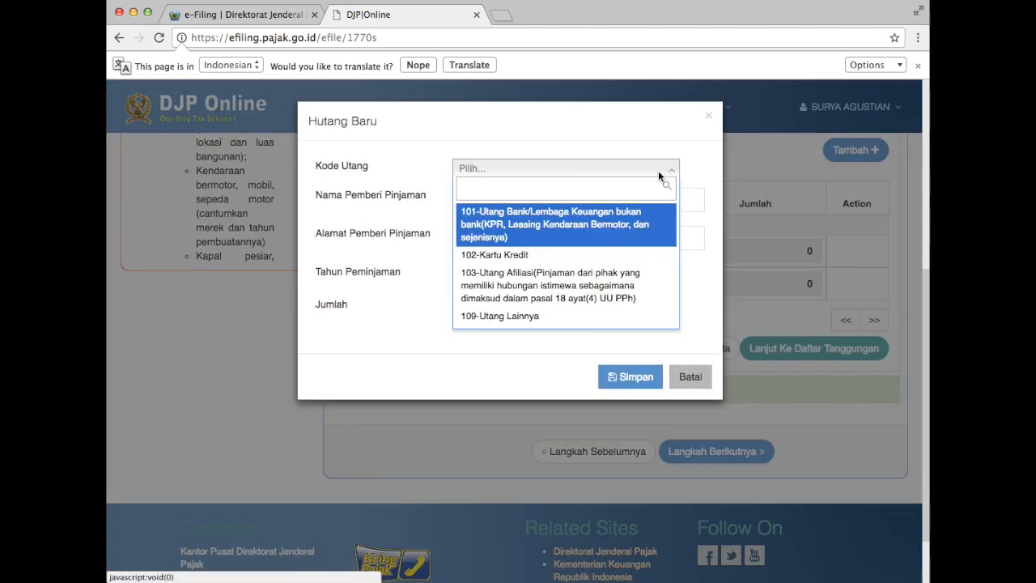
{"action": "left_click", "coordinate": [541, 223]}
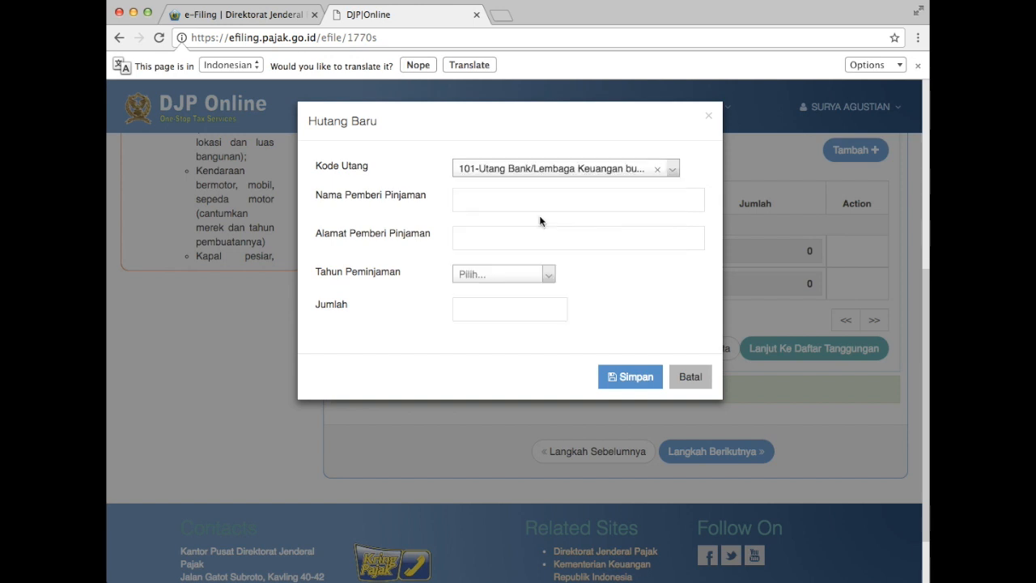
Enter lender Bank Riau Syariah and its address, year 2014, amount 100.000.000, and save.
{"action": "left_click", "coordinate": [517, 206]}
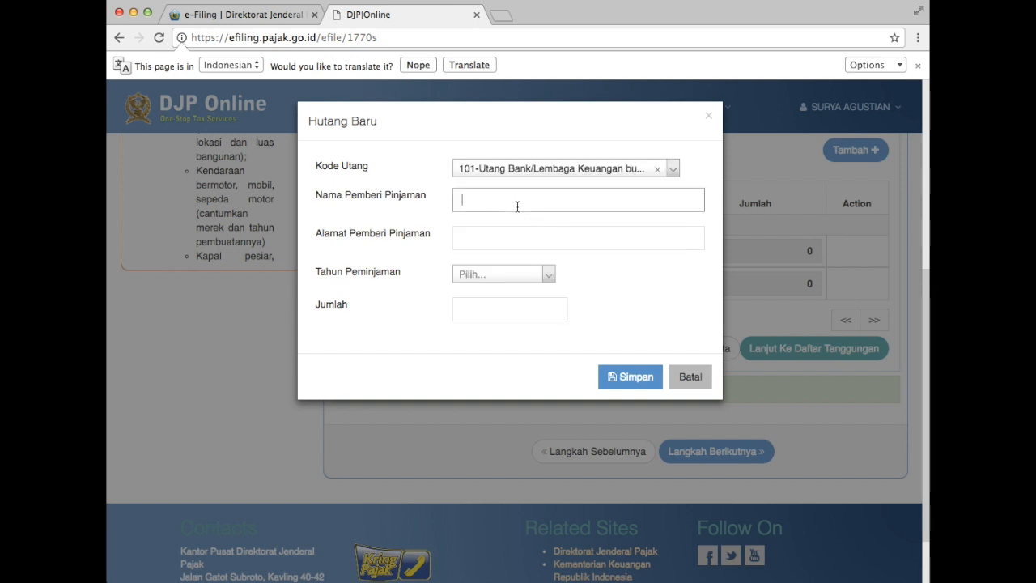
{"action": "type", "text": "BTnk SyariaRiau Syariah"}
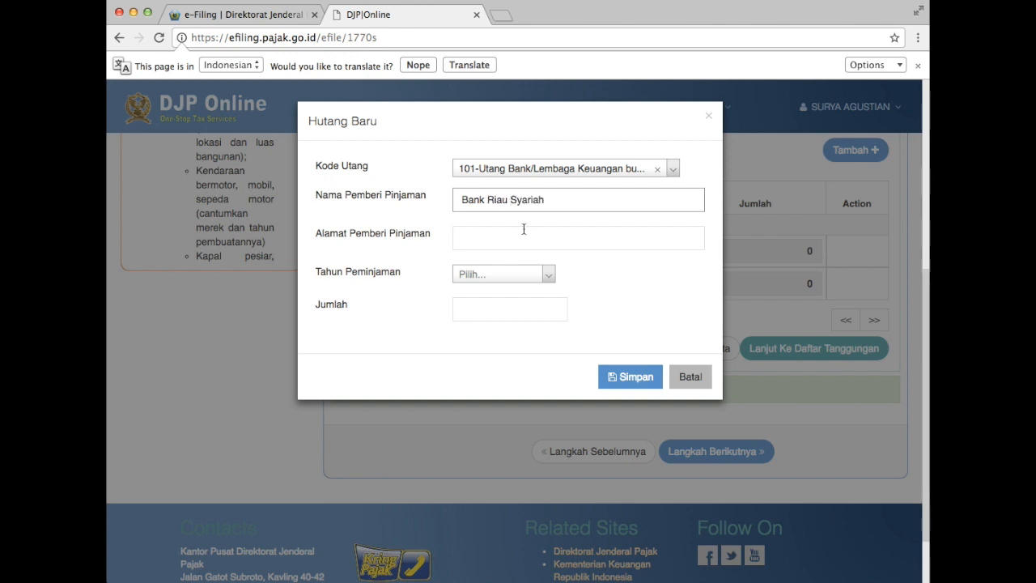
{"action": "left_click", "coordinate": [523, 229]}
{"action": "type", "text": "jl. HR."}
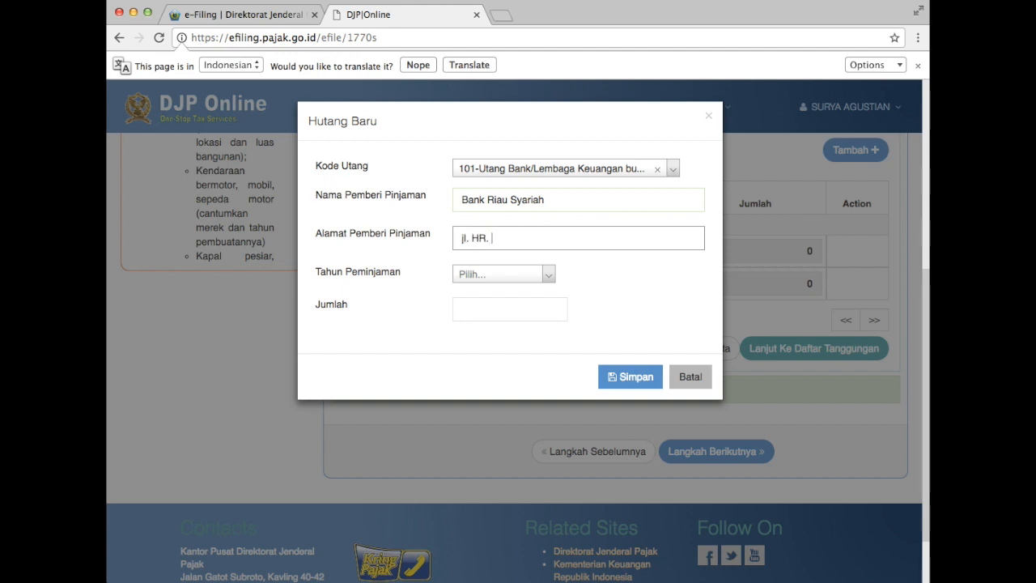
{"action": "type", "text": " Suberantas"}
{"action": "left_click", "coordinate": [500, 275]}
{"action": "left_click", "coordinate": [493, 352]}
{"action": "left_click", "coordinate": [518, 309]}
{"action": "type", "text": "100.000.000"}
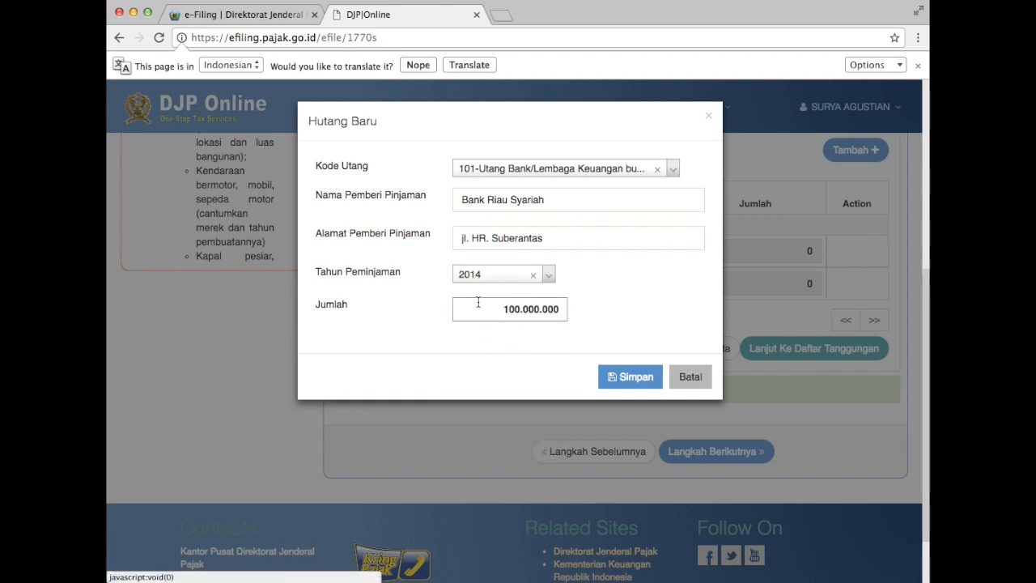
{"action": "left_click", "coordinate": [639, 377]}
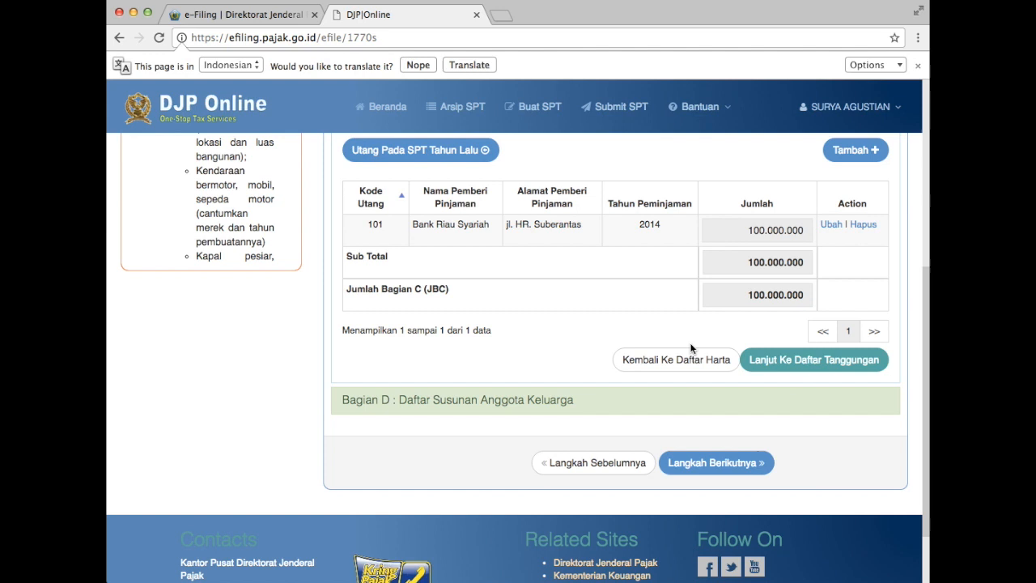
Open the Bagian D family list, view the Keluarga Baru form, and cancel it.
{"action": "left_click", "coordinate": [797, 362]}
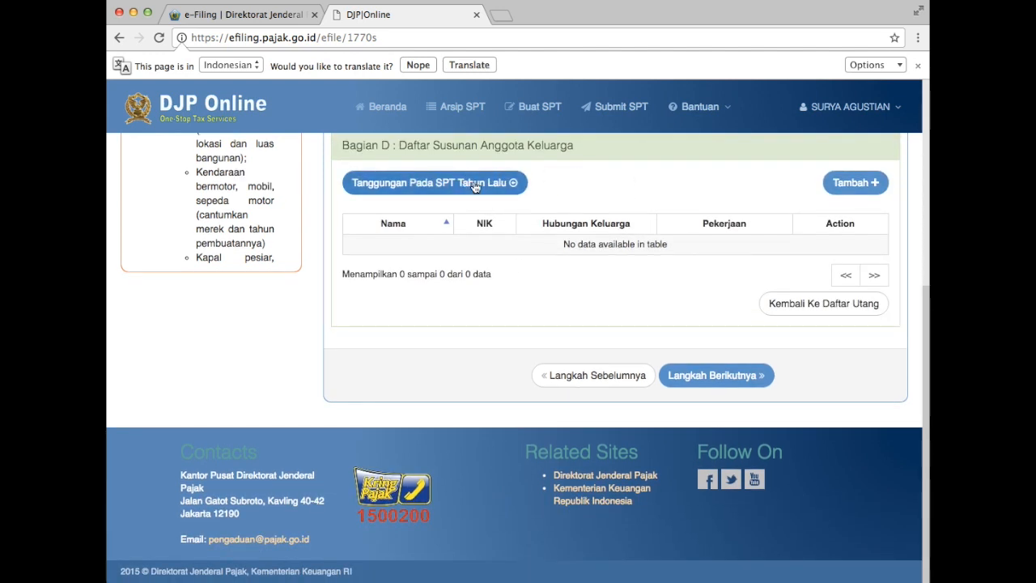
{"action": "left_click", "coordinate": [833, 184]}
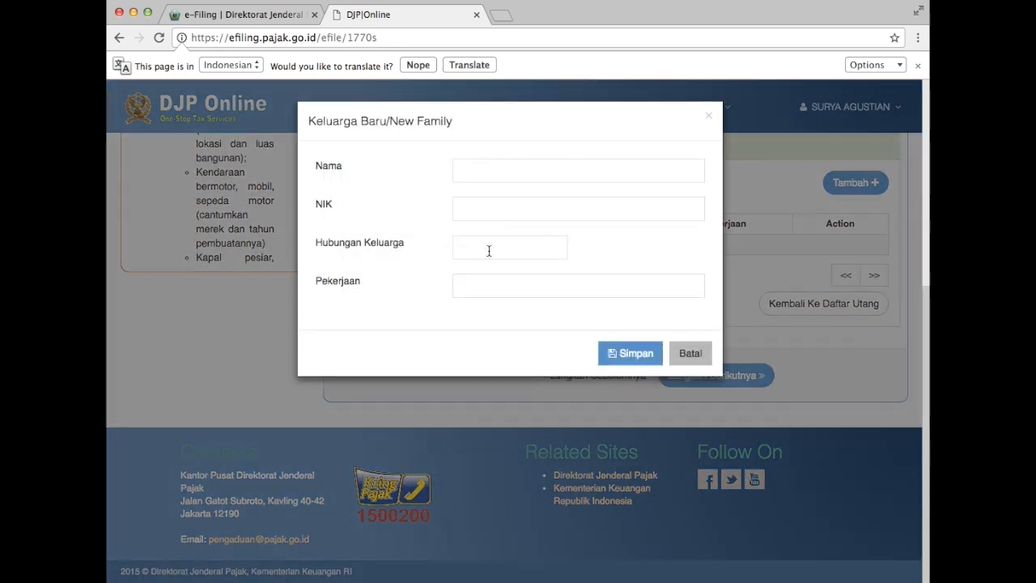
{"action": "left_click", "coordinate": [692, 359]}
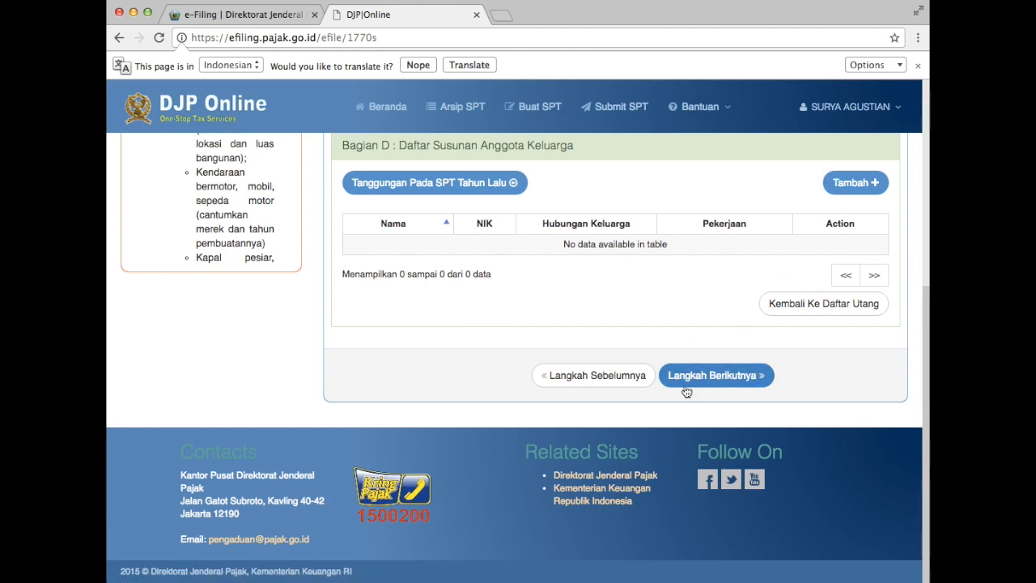
Open Lampiran I, leave Bagian A's other domestic income fields blank, and continue to Bagian B.
{"action": "left_click", "coordinate": [735, 379]}
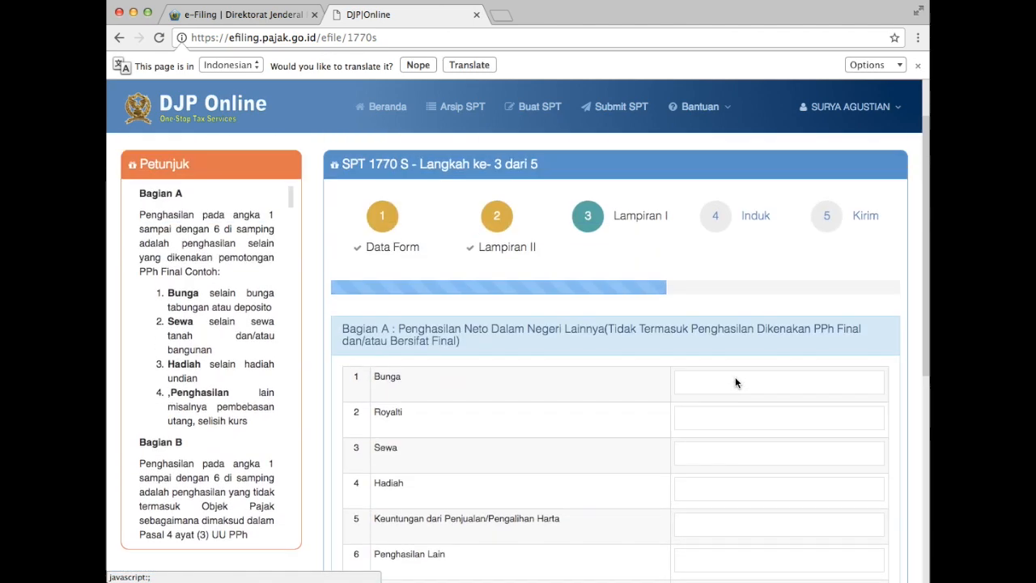
{"action": "scroll", "coordinate": [591, 427], "scroll_direction": "down", "scroll_amount": 3}
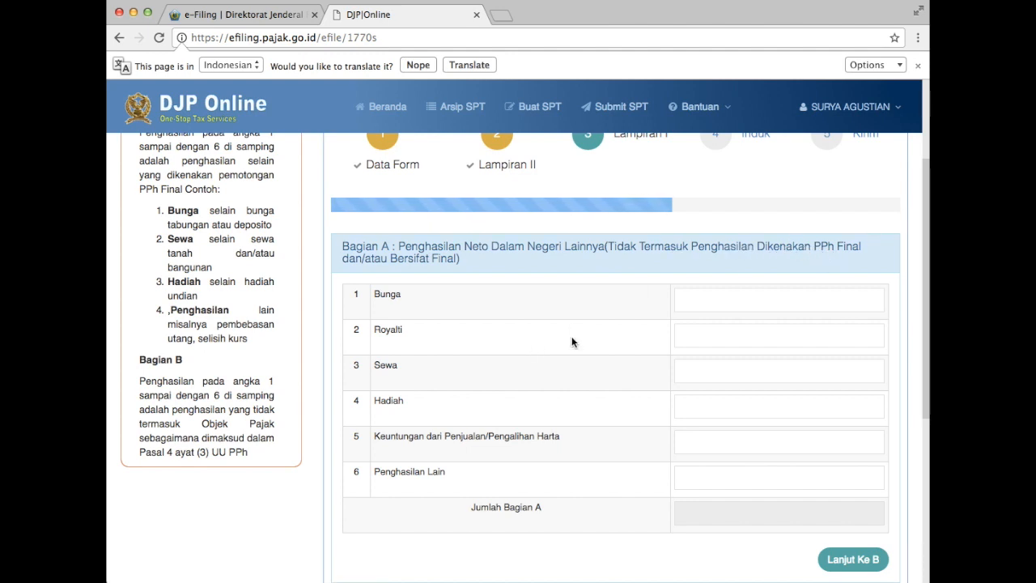
{"action": "left_click", "coordinate": [734, 305]}
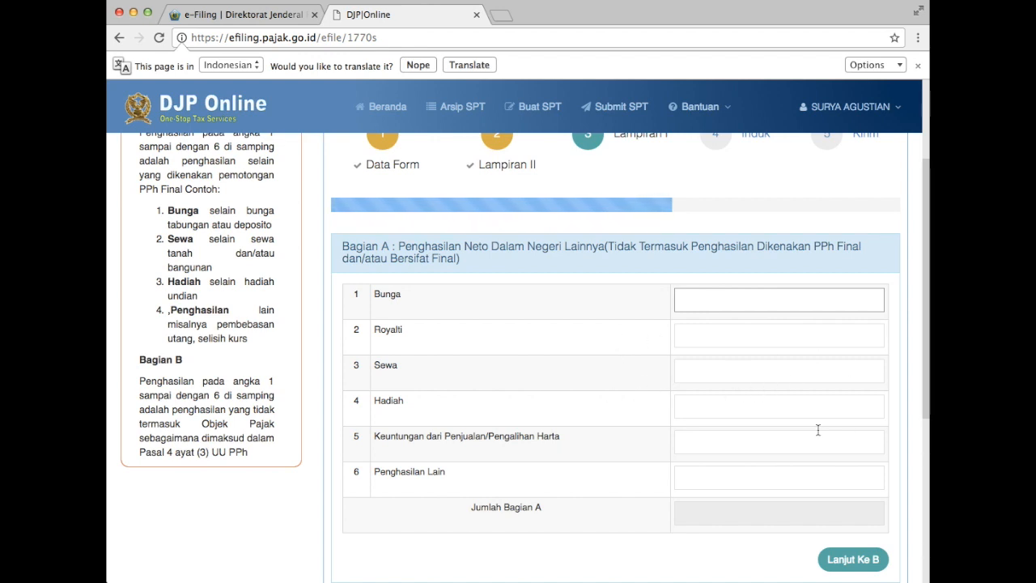
{"action": "scroll", "coordinate": [702, 443], "scroll_direction": "down", "scroll_amount": 2}
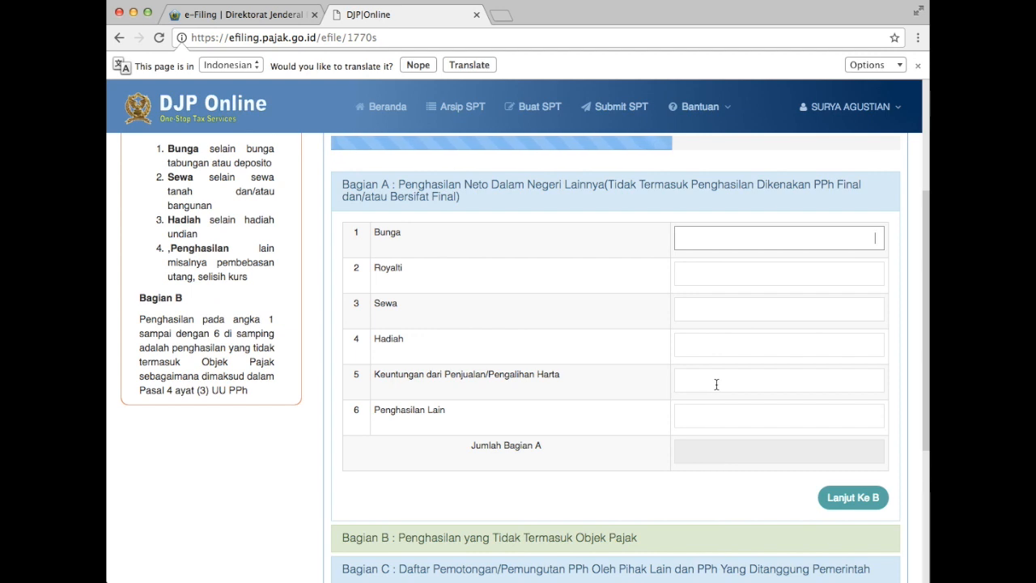
{"action": "scroll", "coordinate": [741, 419], "scroll_direction": "down", "scroll_amount": 3}
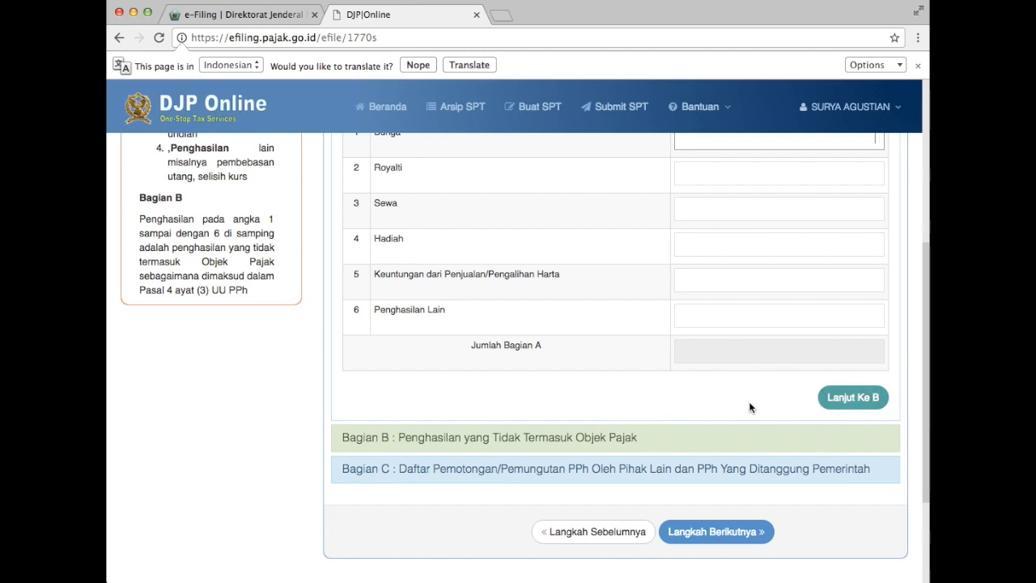
{"action": "scroll", "coordinate": [708, 389], "scroll_direction": "up", "scroll_amount": 2}
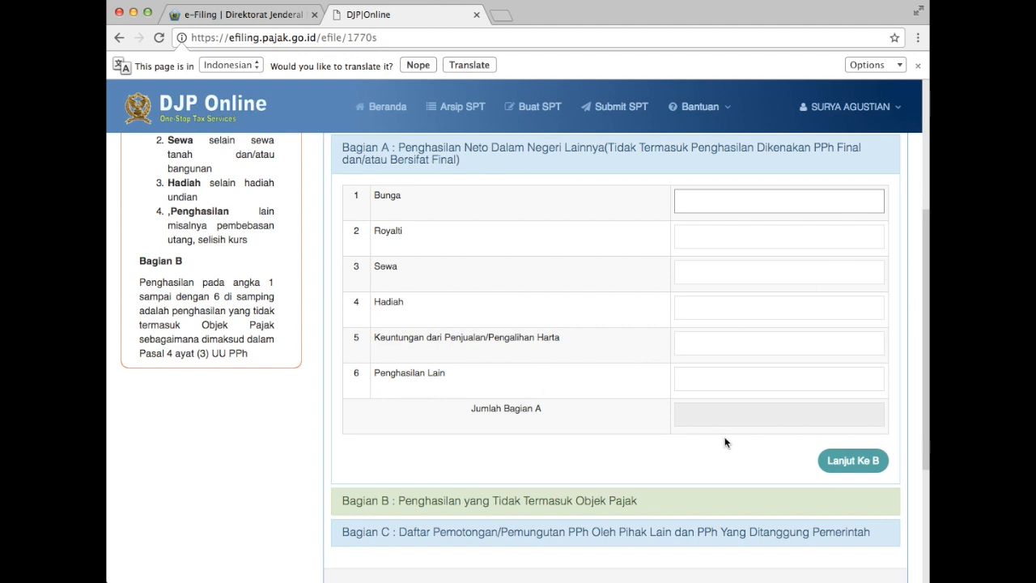
{"action": "left_click", "coordinate": [854, 459]}
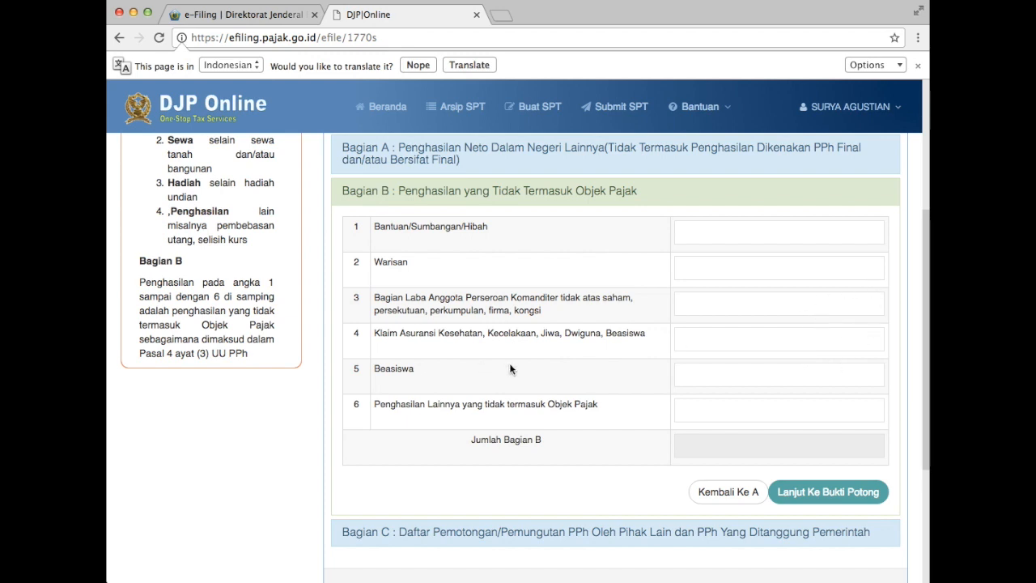
Enter 72.000.000 as Beasiswa income in Bagian B, then go to the Bagian C withholding slips.
{"action": "left_click", "coordinate": [815, 378]}
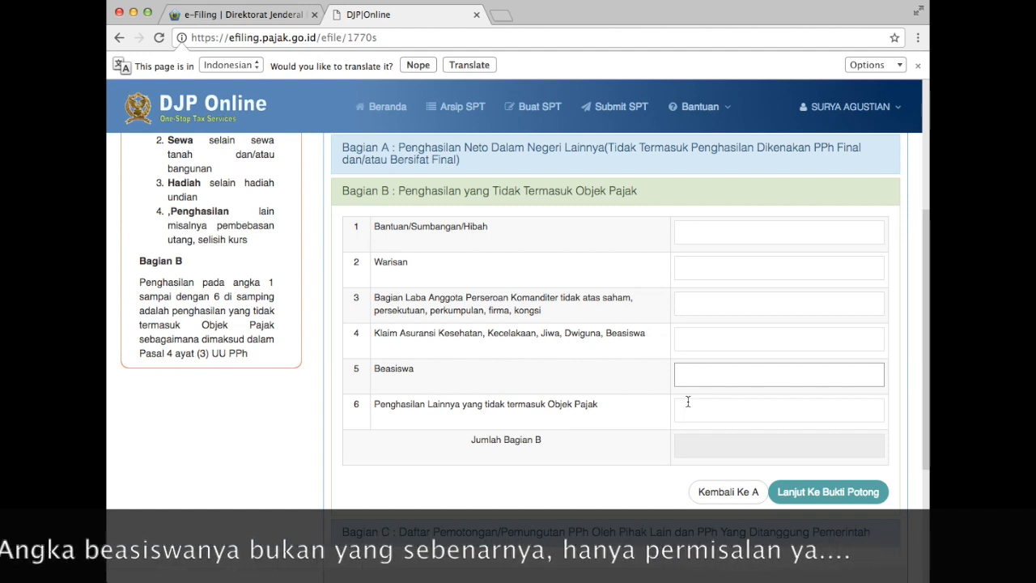
{"action": "type", "text": "72.000.000"}
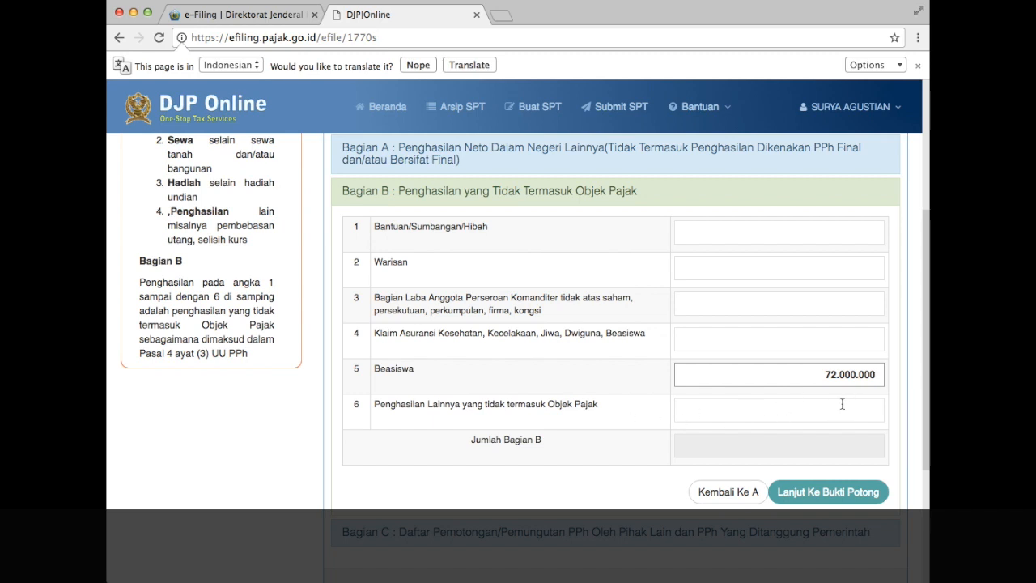
{"action": "left_click", "coordinate": [639, 452]}
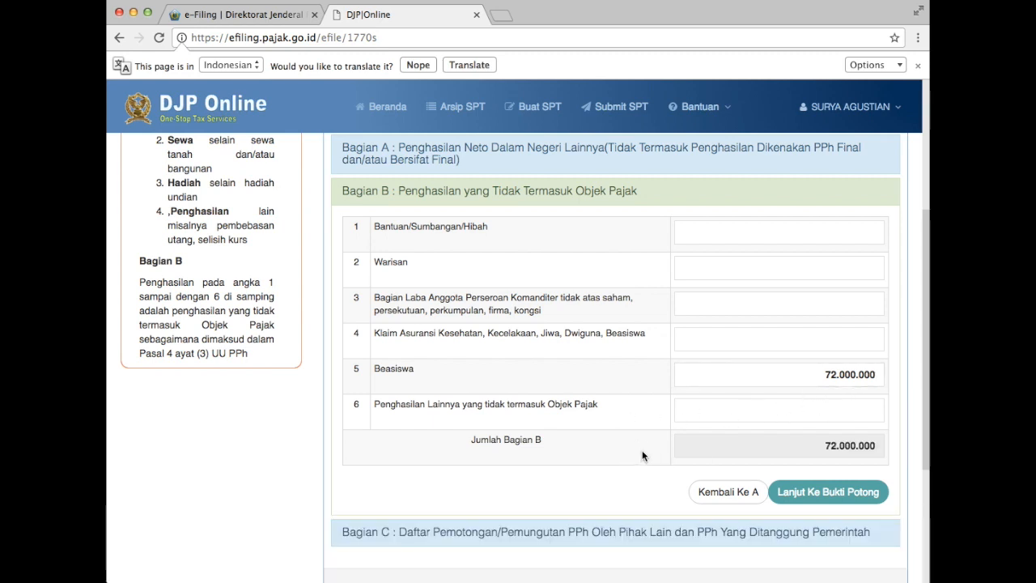
{"action": "left_click", "coordinate": [841, 494]}
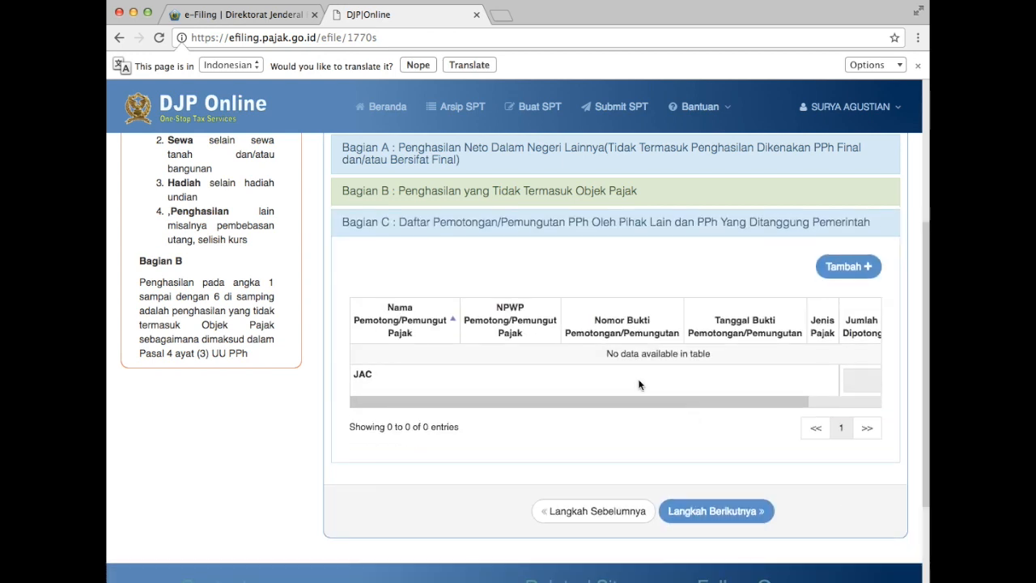
Add a new Bukti Potong with tax type Pasal 21, then bring up the scanned slip image.
{"action": "left_click", "coordinate": [844, 267]}
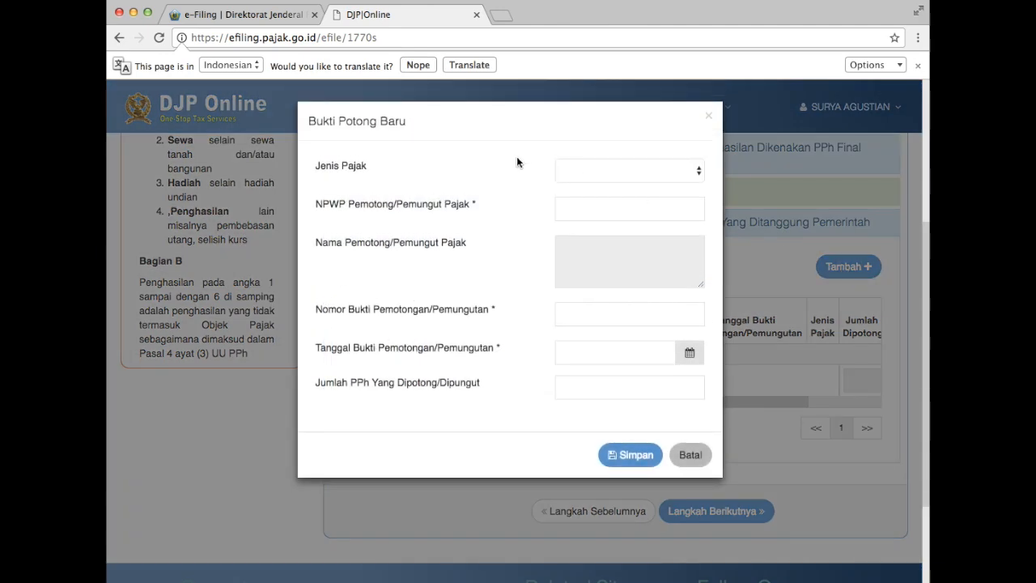
{"action": "left_click", "coordinate": [595, 175]}
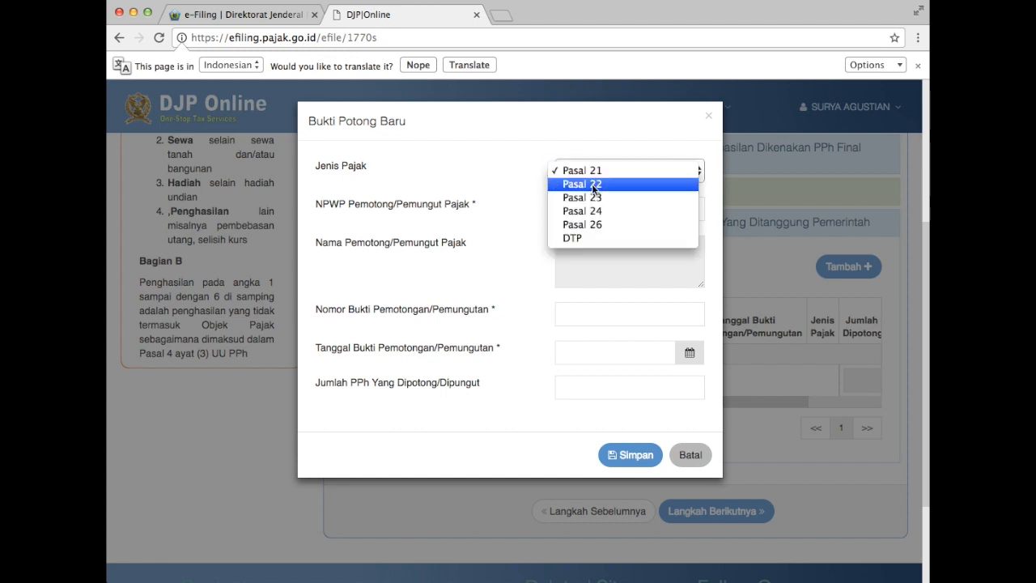
{"action": "left_click", "coordinate": [601, 171]}
{"action": "left_click", "coordinate": [592, 204]}
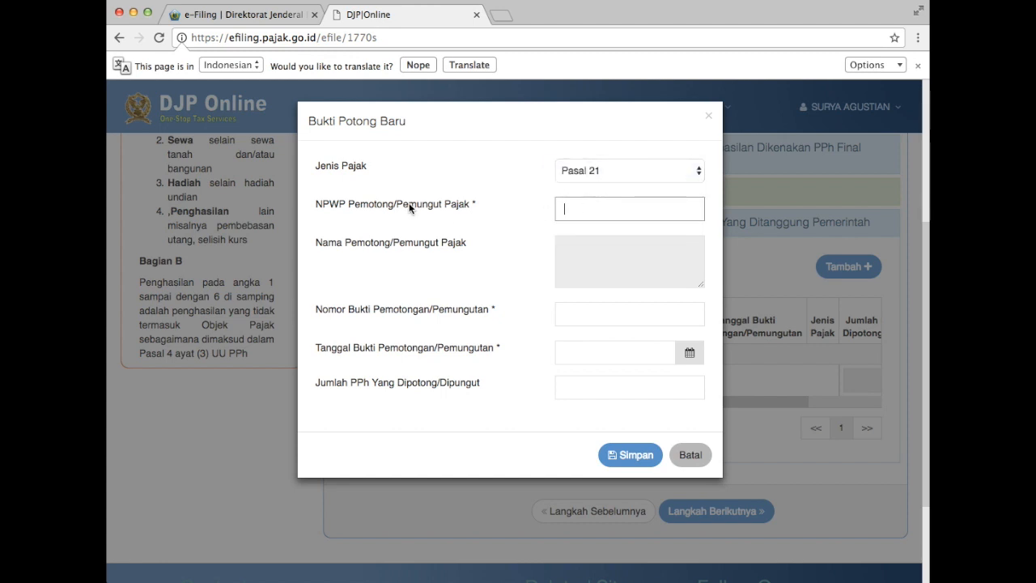
{"action": "key", "text": "super+Tab"}
{"action": "key", "text": "super+Tab"}
{"action": "key", "text": "super+Tab"}
{"action": "key", "text": "super+Tab"}
{"action": "key", "text": "super+Tab"}
{"action": "key", "text": "super+Tab"}
{"action": "key", "text": "super+Tab"}
{"action": "key", "text": "super+Tab"}
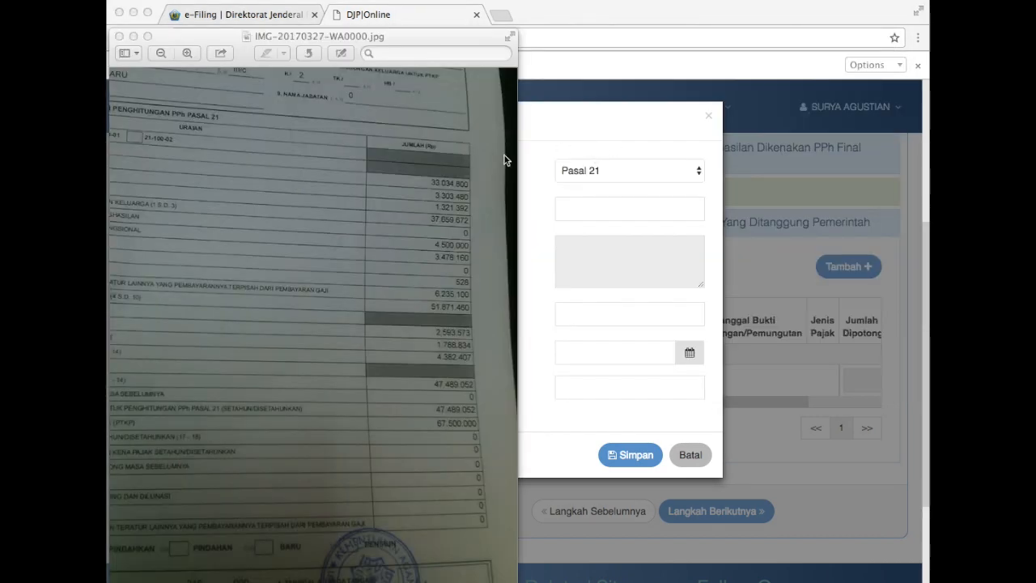
Pan around the scanned 1721-A2 slip in Preview, then switch to the Terminal with the noted numbers.
{"action": "scroll", "coordinate": [319, 233], "scroll_direction": "up", "scroll_amount": 5}
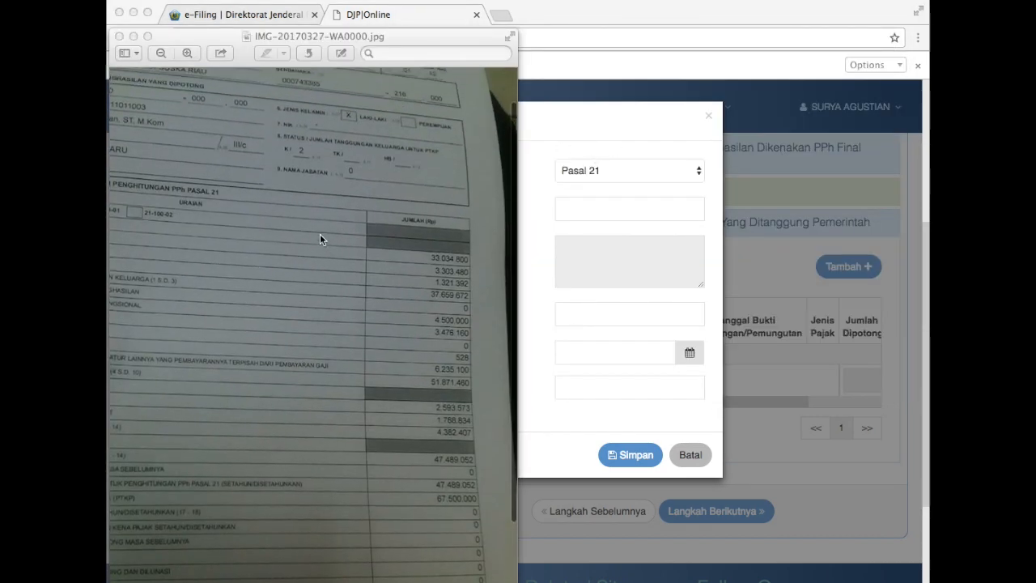
{"action": "scroll", "coordinate": [319, 234], "scroll_direction": "up", "scroll_amount": 4}
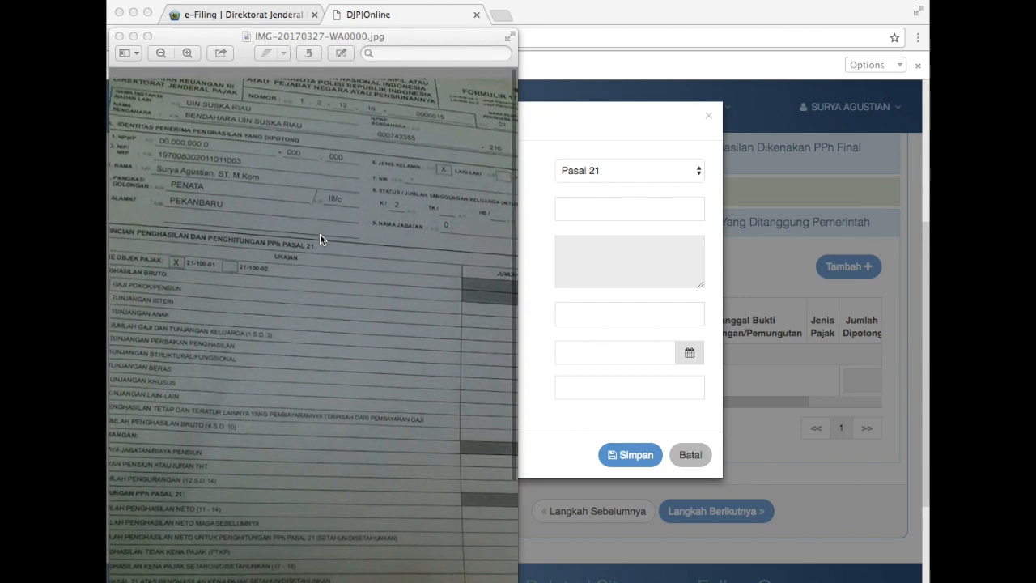
{"action": "scroll", "coordinate": [320, 234], "scroll_direction": "right", "scroll_amount": 5}
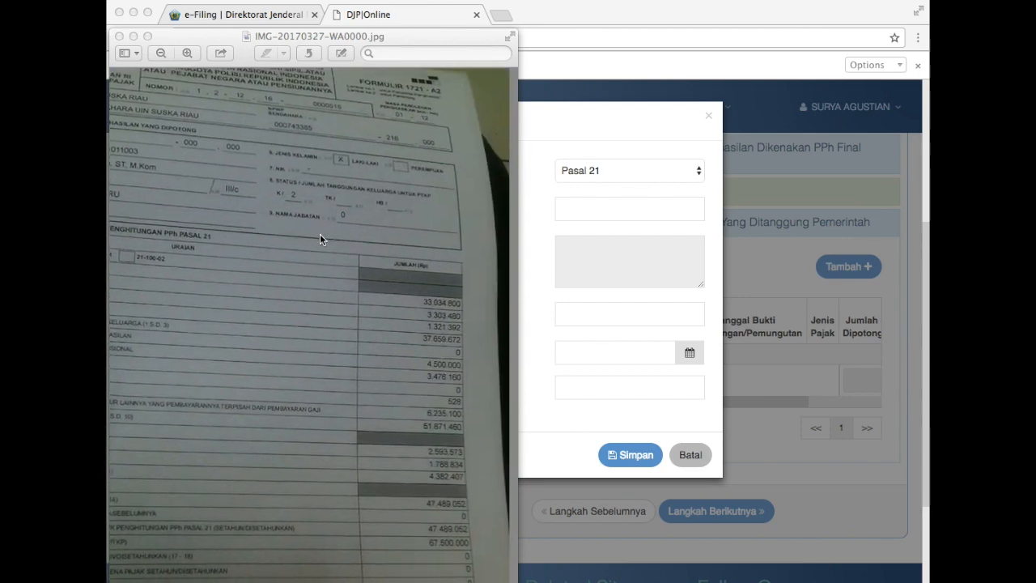
{"action": "scroll", "coordinate": [319, 234], "scroll_direction": "left", "scroll_amount": 5}
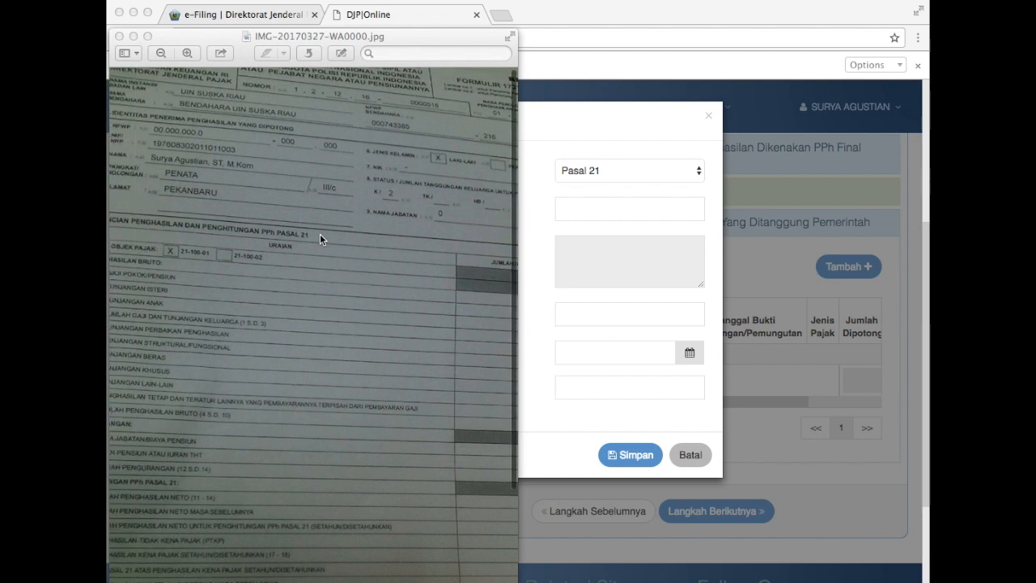
{"action": "scroll", "coordinate": [319, 234], "scroll_direction": "right", "scroll_amount": 5}
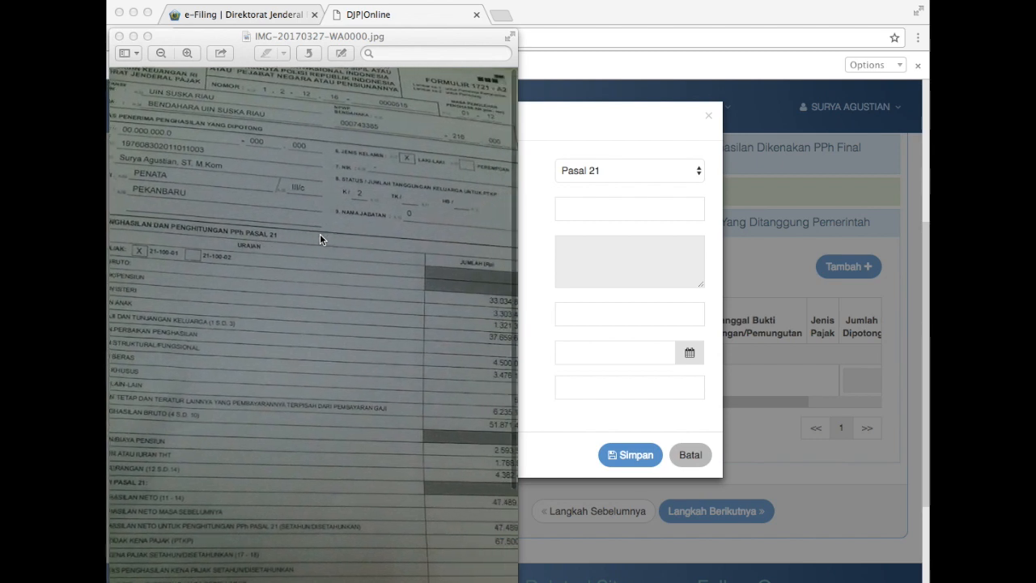
{"action": "scroll", "coordinate": [319, 234], "scroll_direction": "left", "scroll_amount": 2}
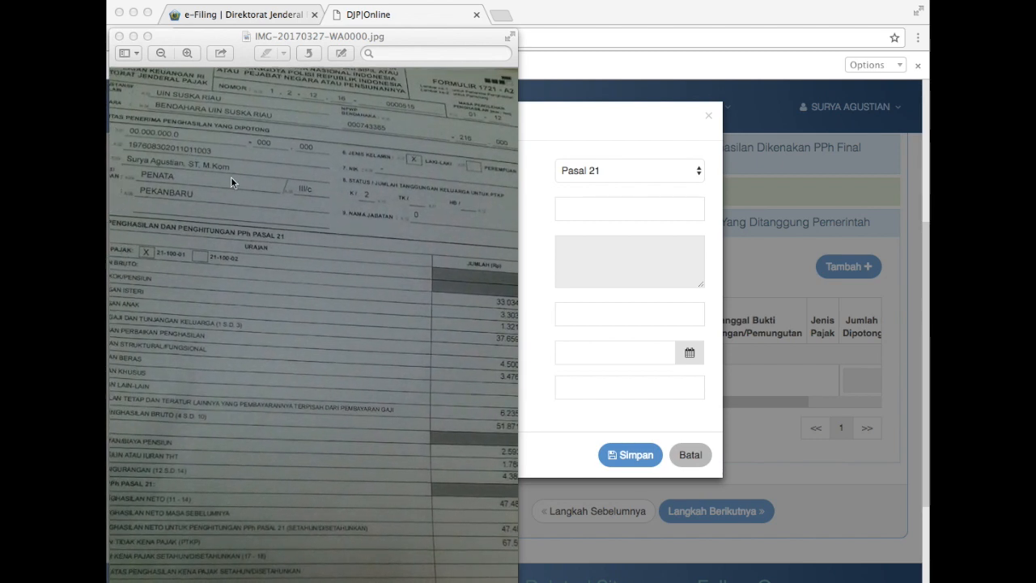
{"action": "scroll", "coordinate": [353, 172], "scroll_direction": "right", "scroll_amount": 2}
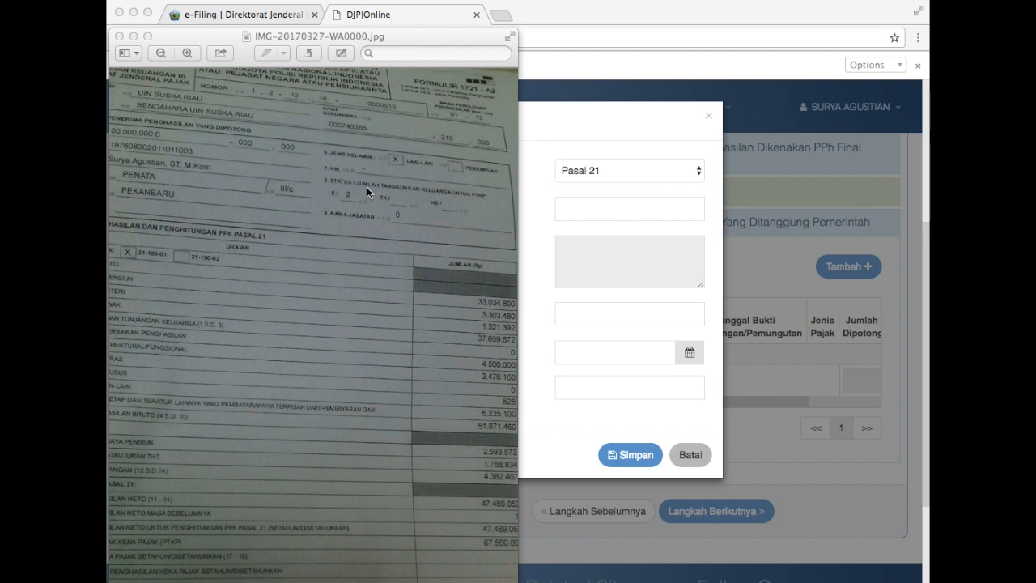
{"action": "scroll", "coordinate": [340, 166], "scroll_direction": "left", "scroll_amount": 2}
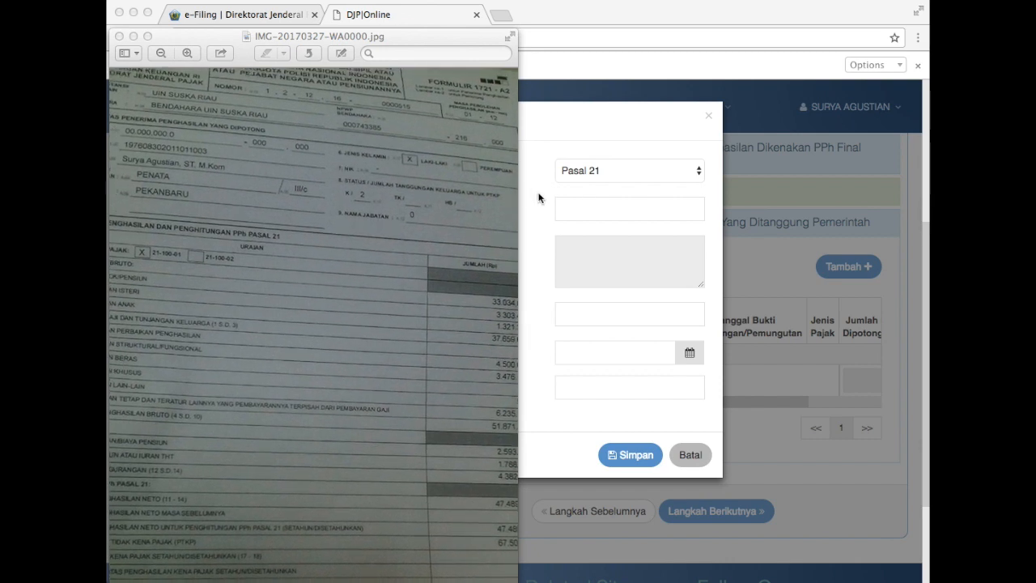
{"action": "scroll", "coordinate": [346, 156], "scroll_direction": "left", "scroll_amount": 2}
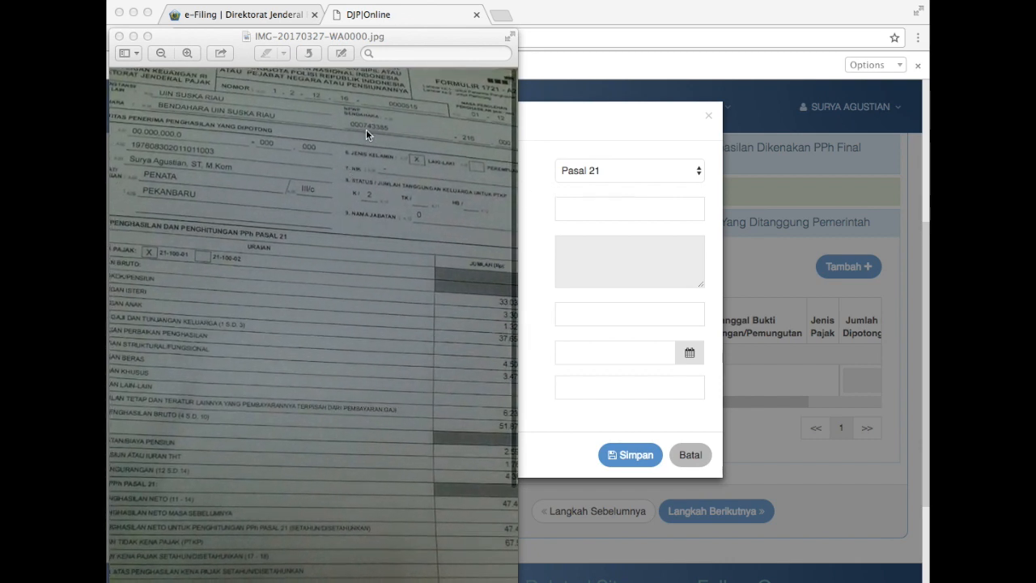
{"action": "scroll", "coordinate": [389, 133], "scroll_direction": "right", "scroll_amount": 5}
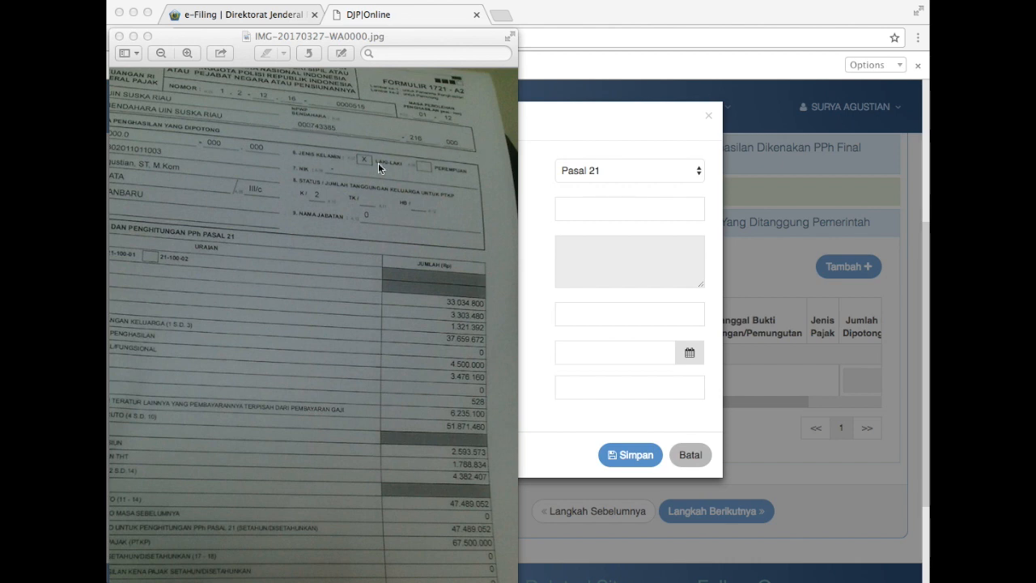
{"action": "key", "text": "super+Tab"}
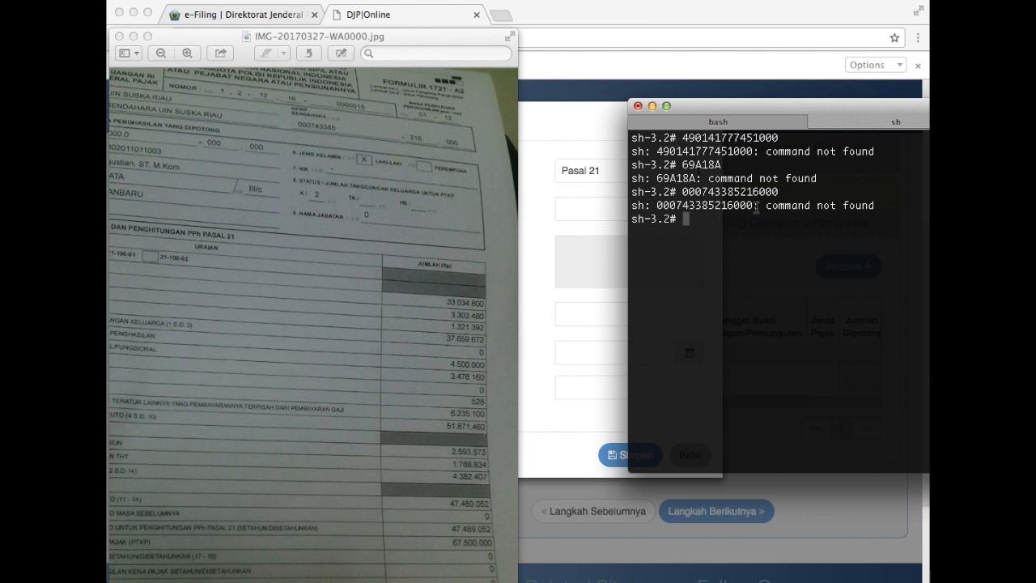
Paste the withholder's NPWP from Terminal so the name BEND RUTIN UIN SULTAN SYARIF KASIM RIAU loads.
{"action": "left_click_drag", "start_coordinate": [754, 205], "coordinate": [660, 202]}
{"action": "key", "text": "super+c"}
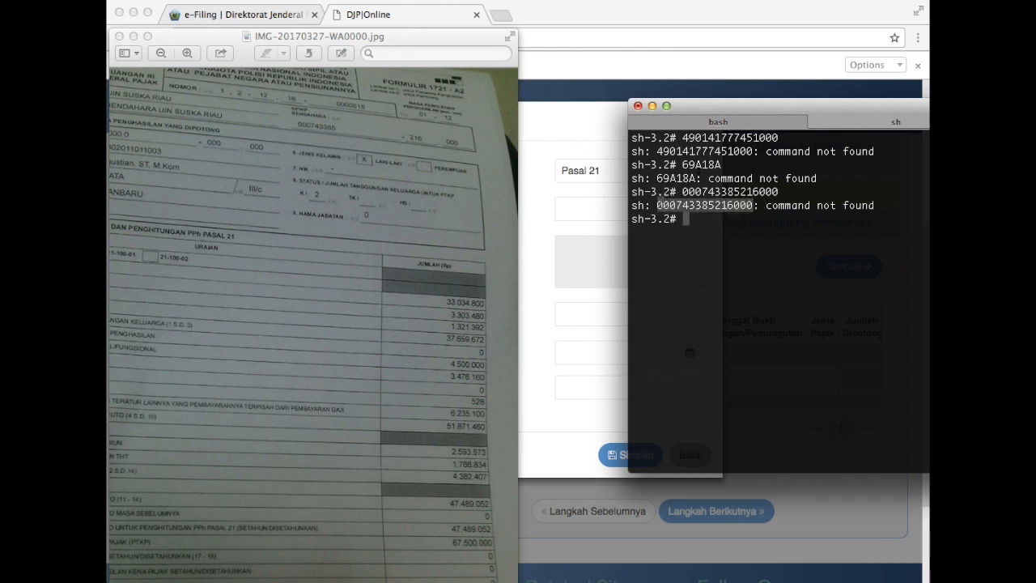
{"action": "left_click", "coordinate": [533, 231]}
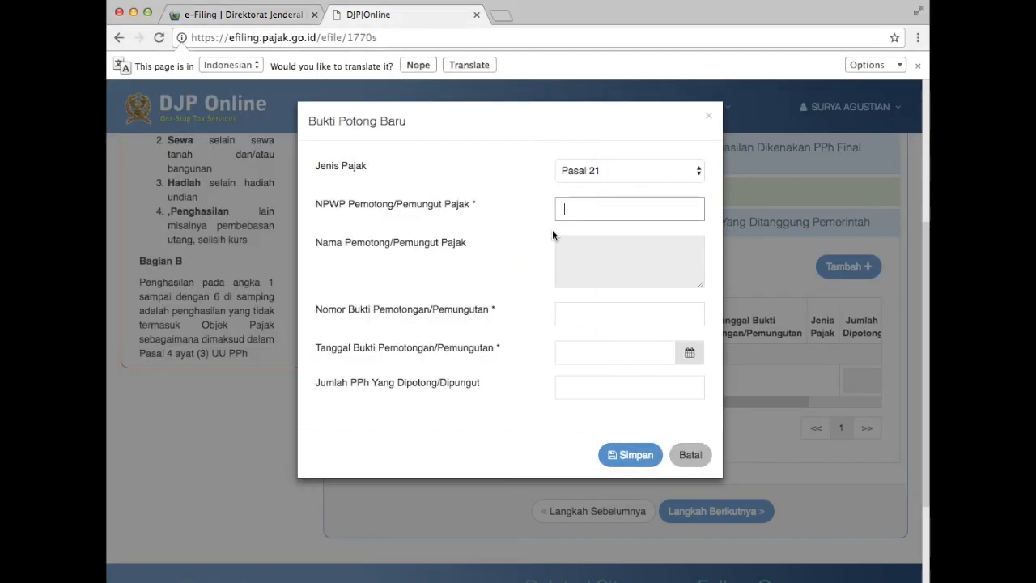
{"action": "left_click", "coordinate": [588, 204]}
{"action": "key", "text": "super+v"}
{"action": "key", "text": "Tab"}
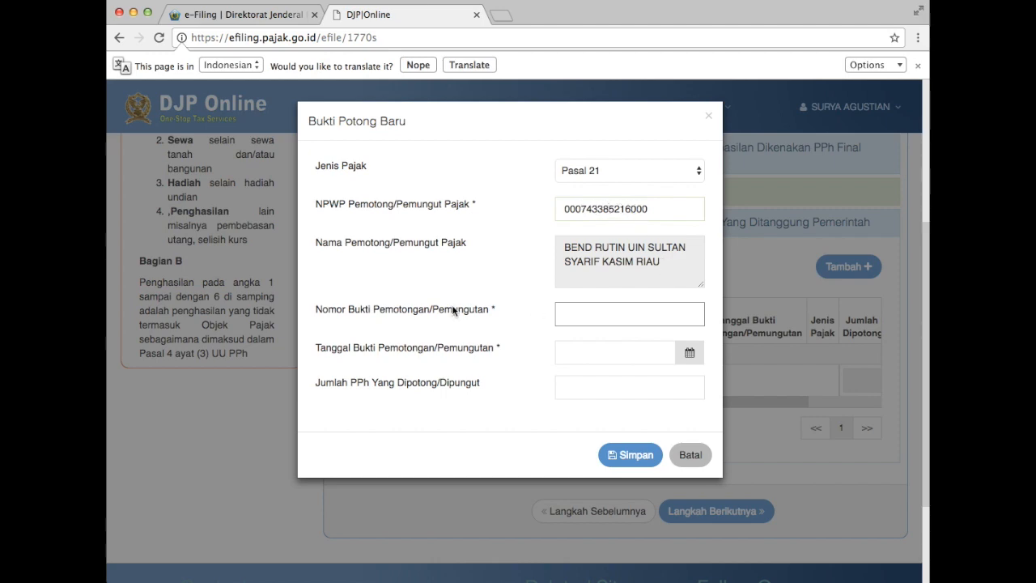
{"action": "key", "text": "super+Tab"}
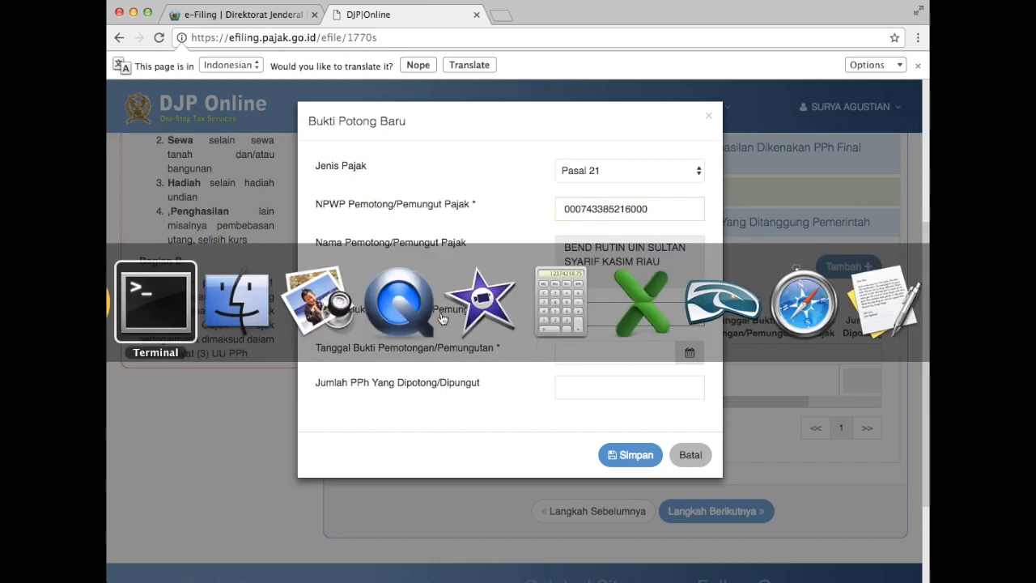
{"action": "key", "text": "super+Tab"}
{"action": "key", "text": "super+Tab"}
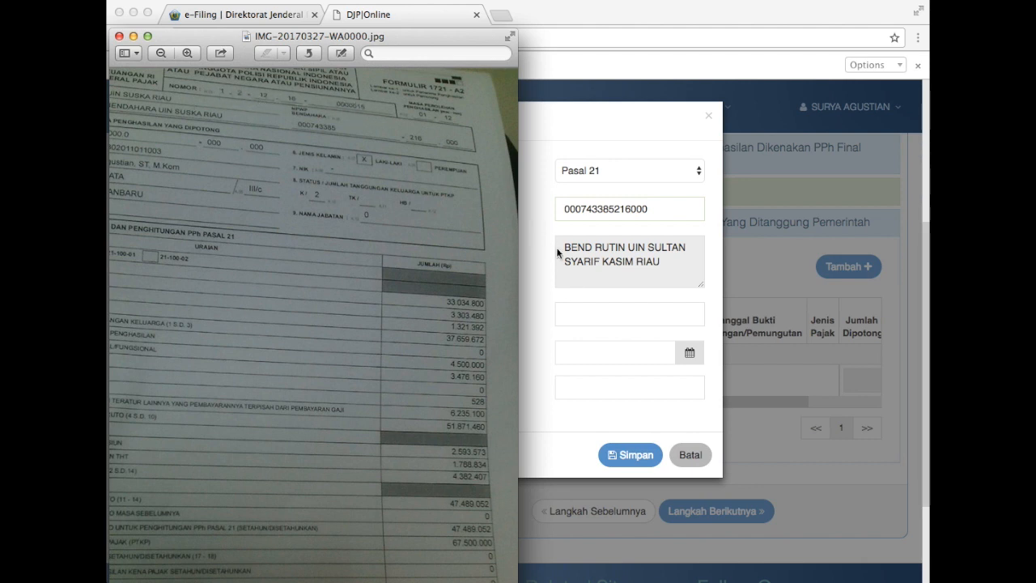
{"action": "left_click", "coordinate": [577, 312]}
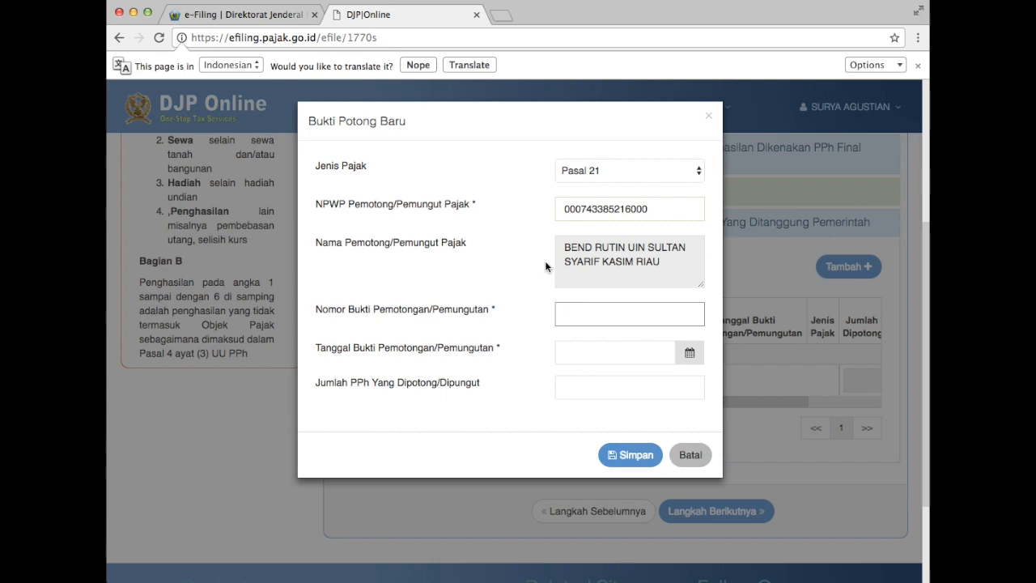
Copy the slip number from Terminal and paste it into Nomor Bukti.
{"action": "key", "text": "super+Tab"}
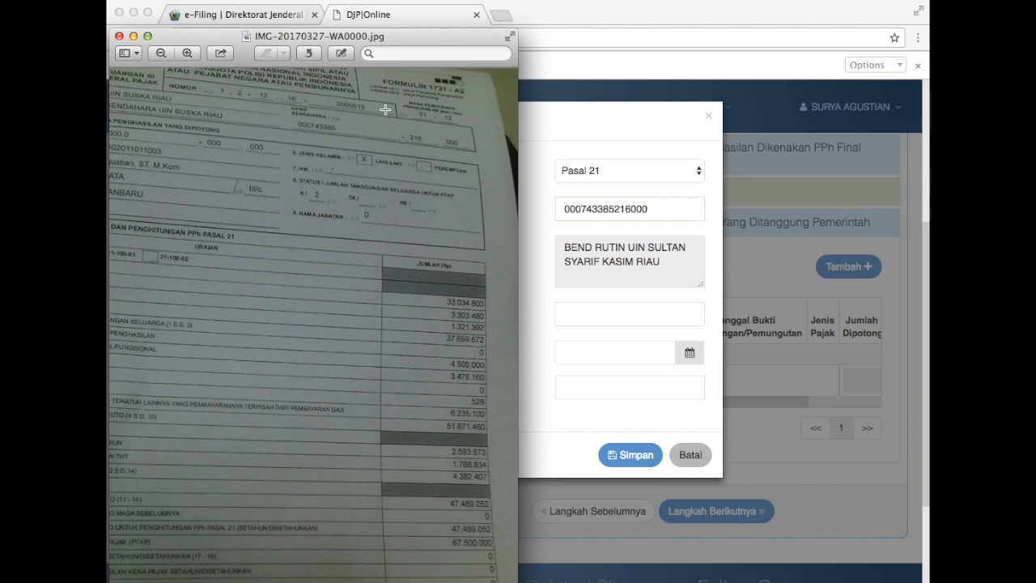
{"action": "key", "text": "super+Tab"}
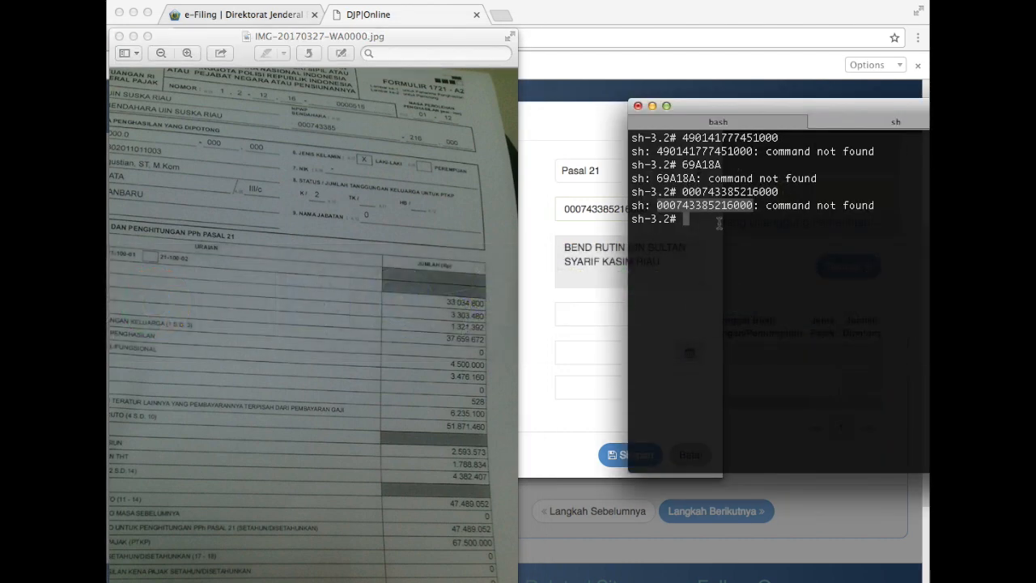
{"action": "left_click", "coordinate": [718, 219]}
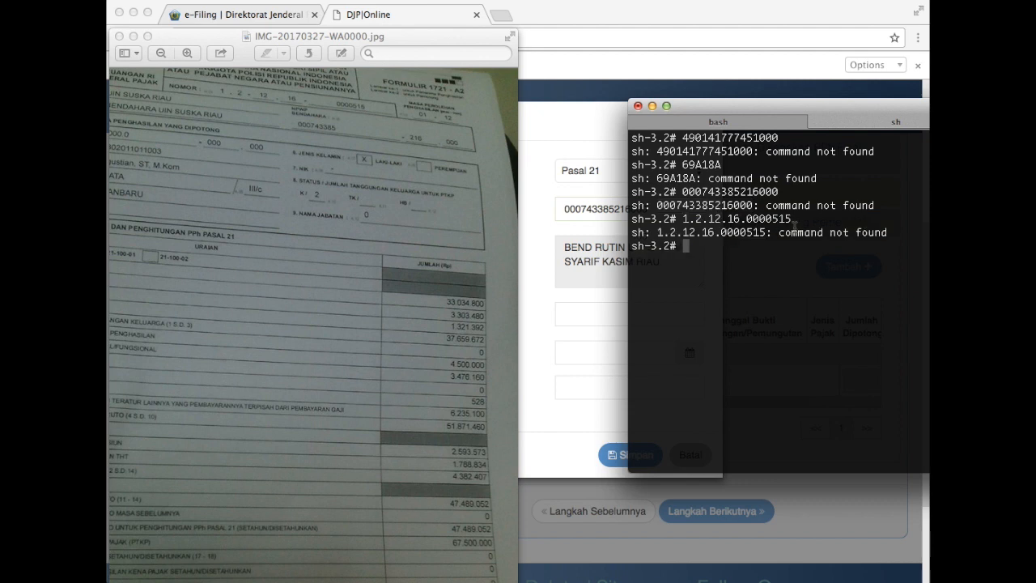
{"action": "left_click_drag", "start_coordinate": [795, 220], "coordinate": [682, 220]}
{"action": "key", "text": "super+c"}
{"action": "left_click", "coordinate": [578, 314]}
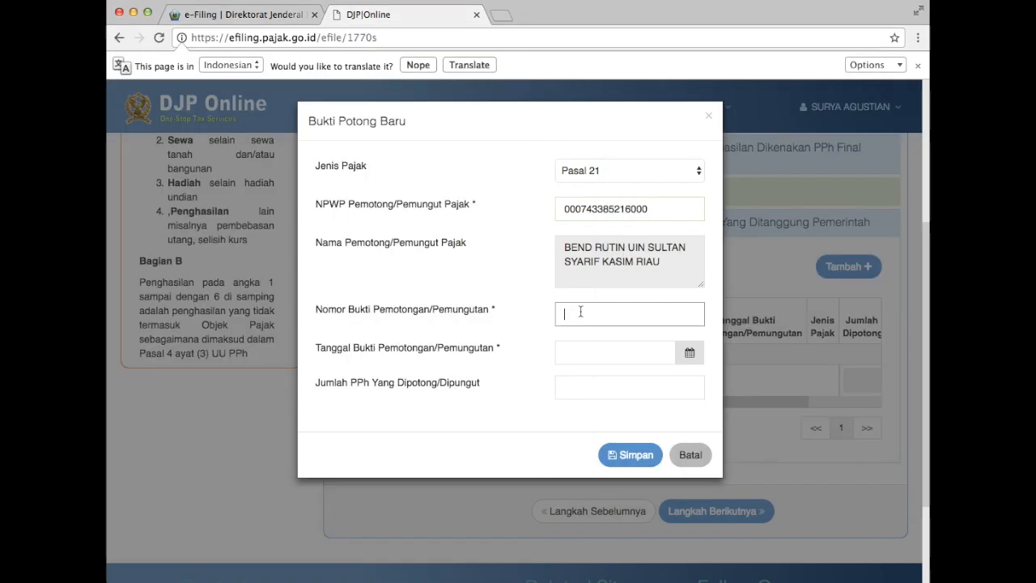
{"action": "key", "text": "super+v"}
Set the slip date to 03-02-2017 in the date picker, checking the scanned form.
{"action": "left_click", "coordinate": [567, 349]}
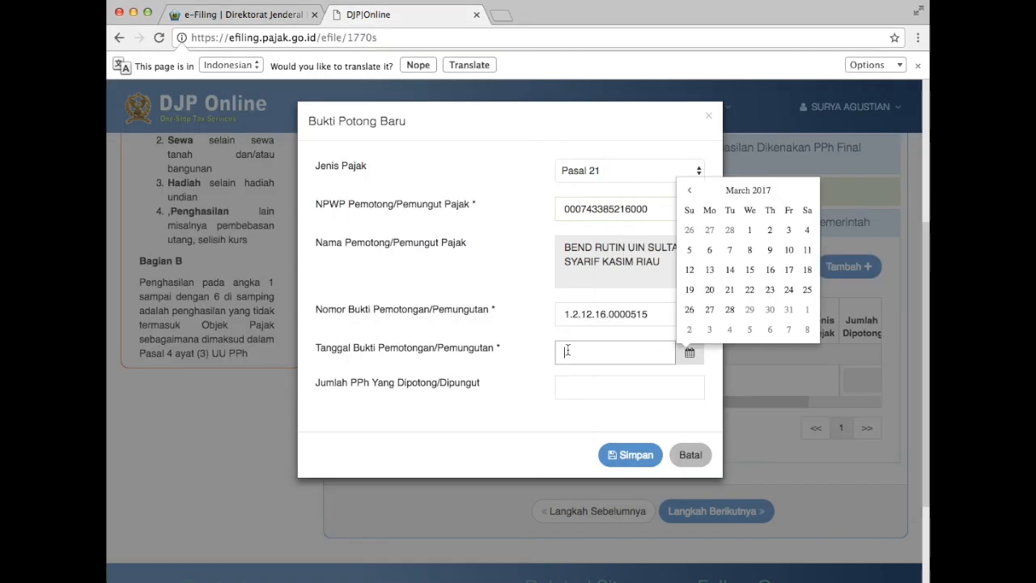
{"action": "key", "text": "super+Tab"}
{"action": "key", "text": "Tab"}
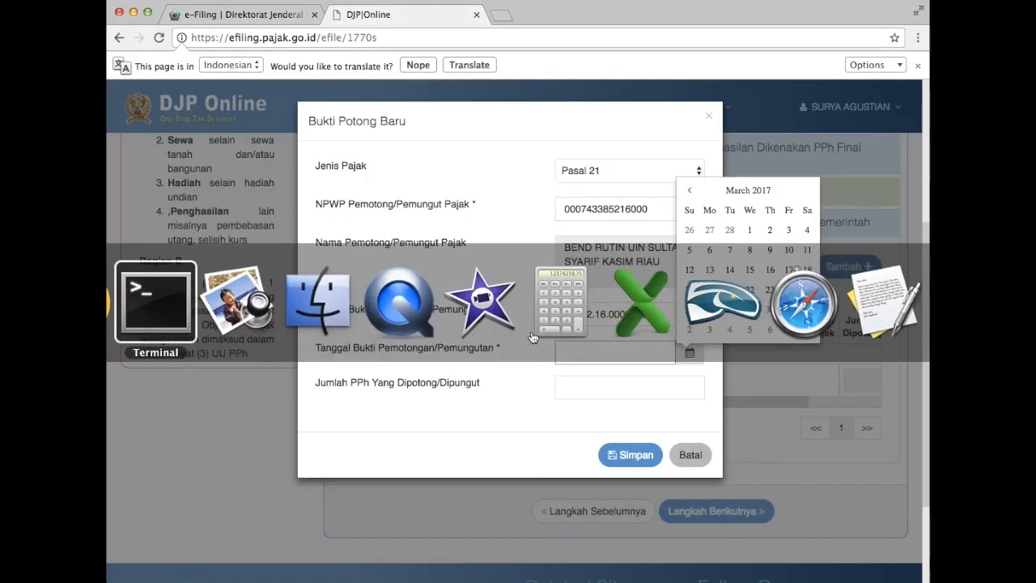
{"action": "scroll", "coordinate": [381, 385], "scroll_direction": "down", "scroll_amount": 2}
{"action": "scroll", "coordinate": [382, 385], "scroll_direction": "down", "scroll_amount": 5}
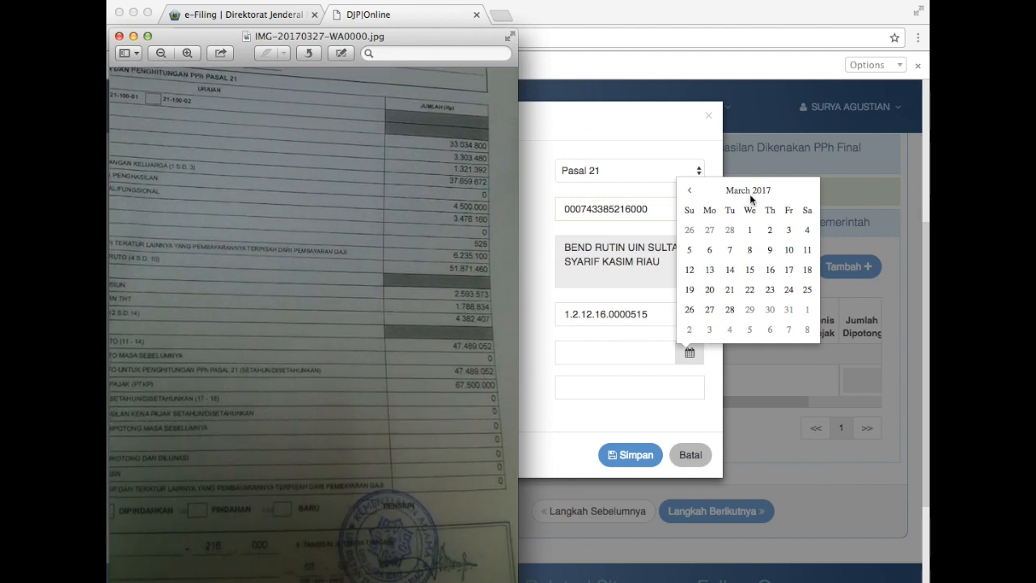
{"action": "left_click", "coordinate": [688, 192]}
{"action": "left_click", "coordinate": [689, 193]}
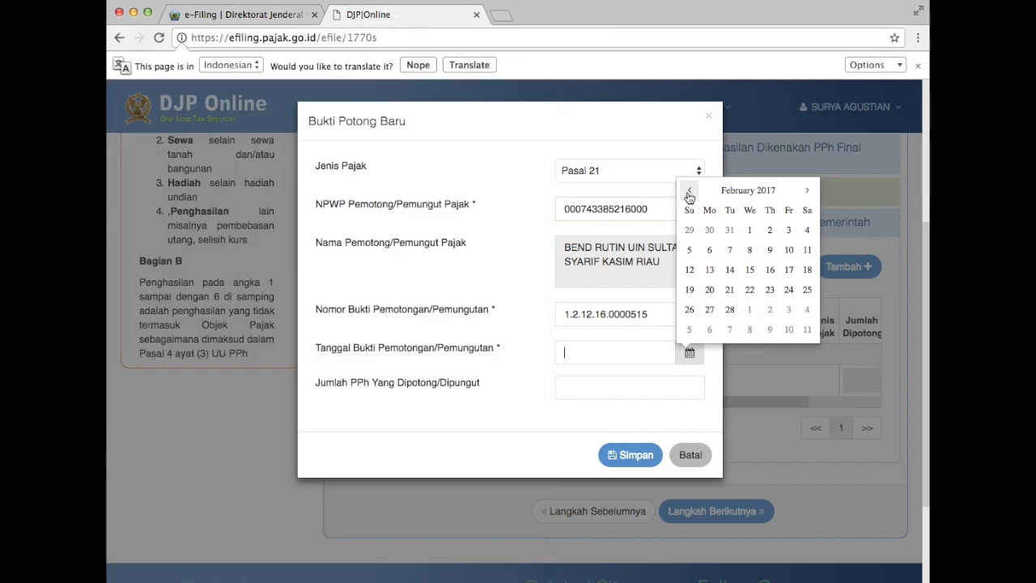
{"action": "left_click", "coordinate": [788, 229]}
{"action": "left_click", "coordinate": [572, 392]}
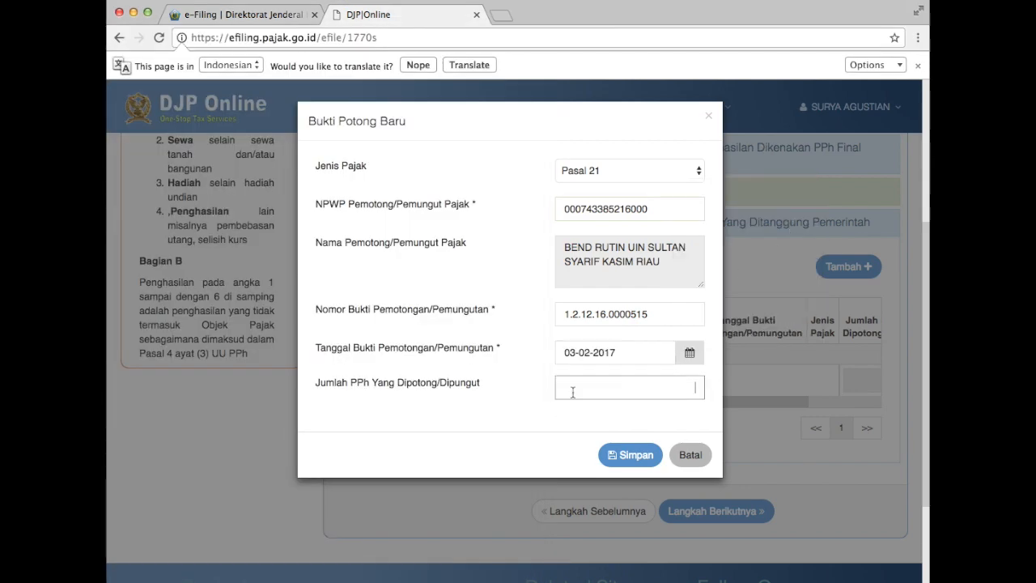
Check the scanned form, enter 0 as Jumlah PPh, and save the Pasal 21 slip.
{"action": "key", "text": "super+Tab"}
{"action": "scroll", "coordinate": [266, 332], "scroll_direction": "left", "scroll_amount": 5}
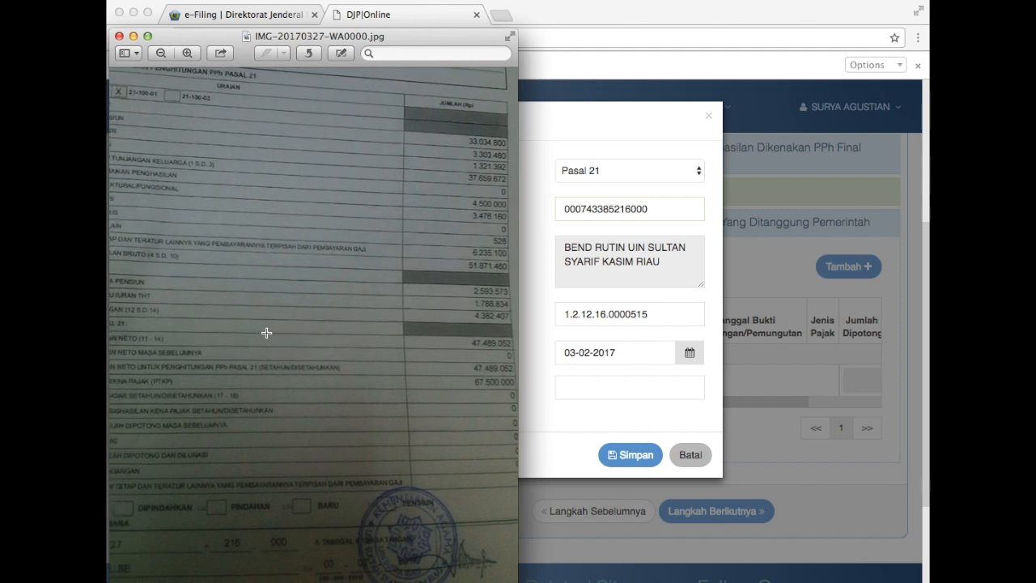
{"action": "scroll", "coordinate": [266, 333], "scroll_direction": "left", "scroll_amount": 3}
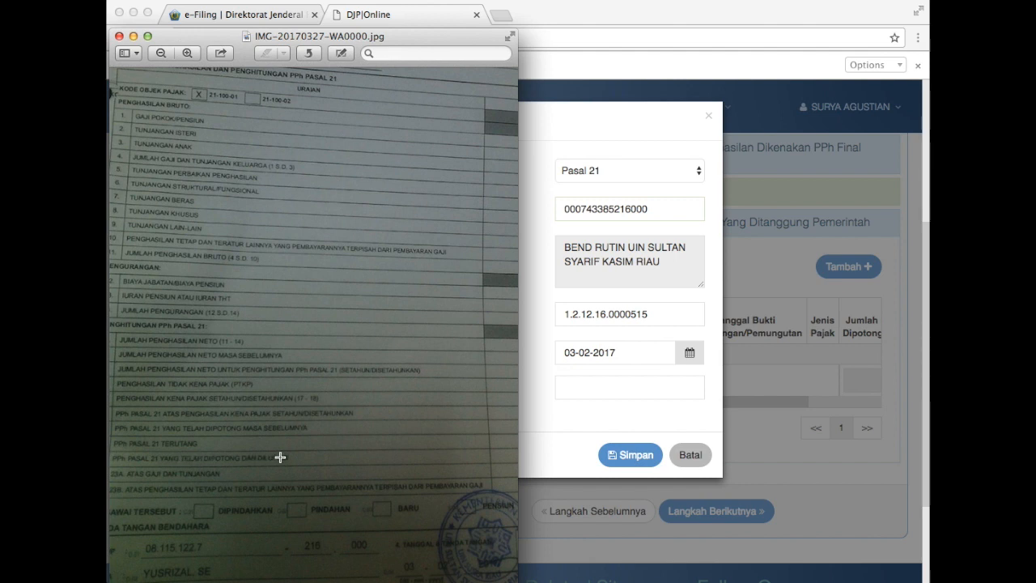
{"action": "scroll", "coordinate": [240, 458], "scroll_direction": "left", "scroll_amount": 1}
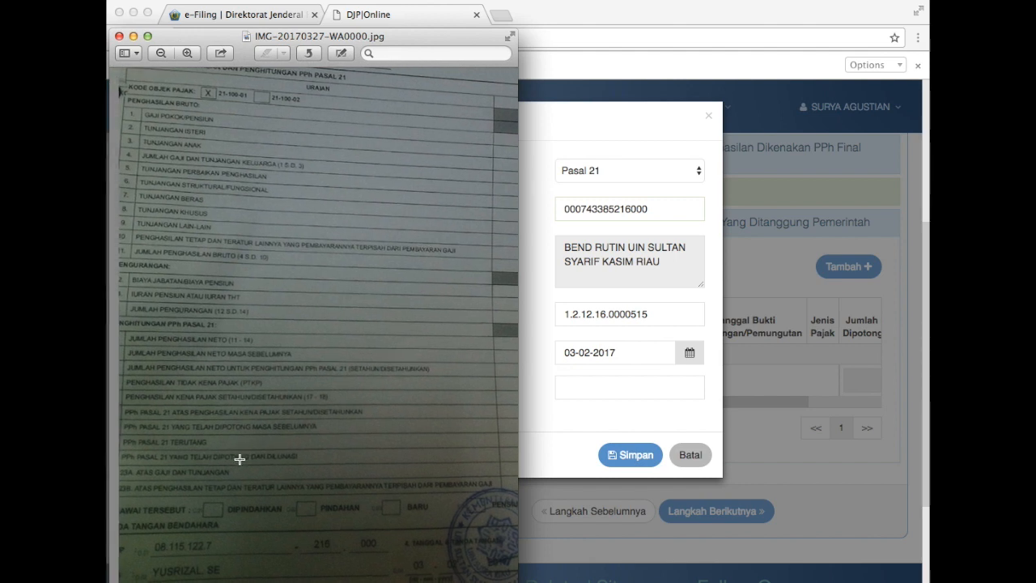
{"action": "scroll", "coordinate": [213, 467], "scroll_direction": "right", "scroll_amount": 6}
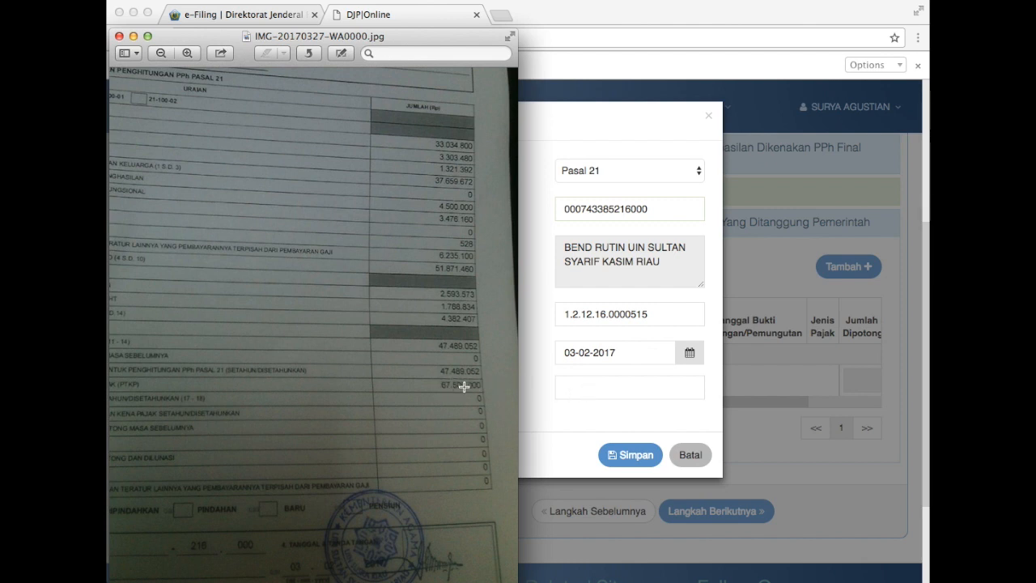
{"action": "left_click", "coordinate": [589, 390]}
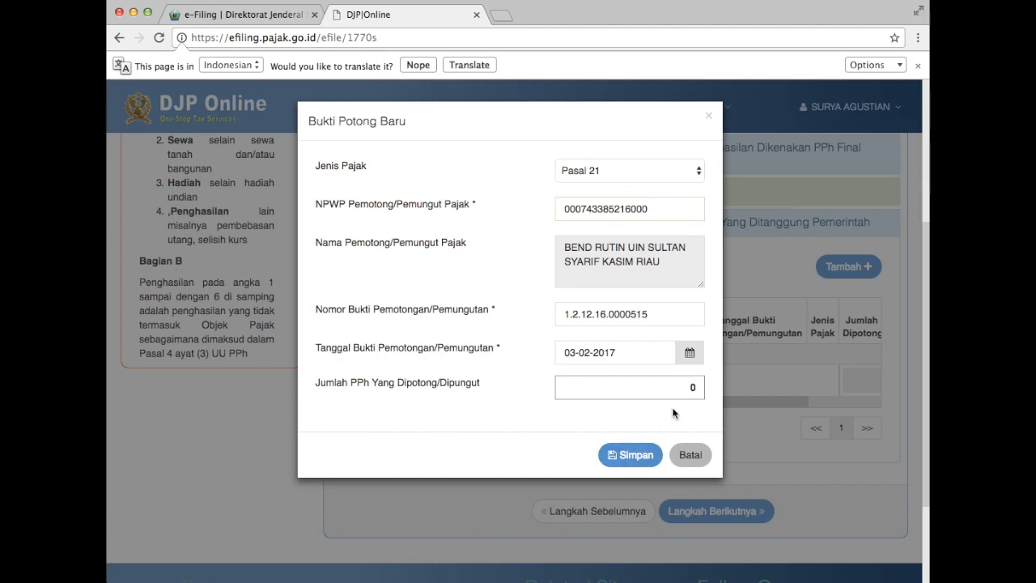
{"action": "left_click", "coordinate": [634, 455]}
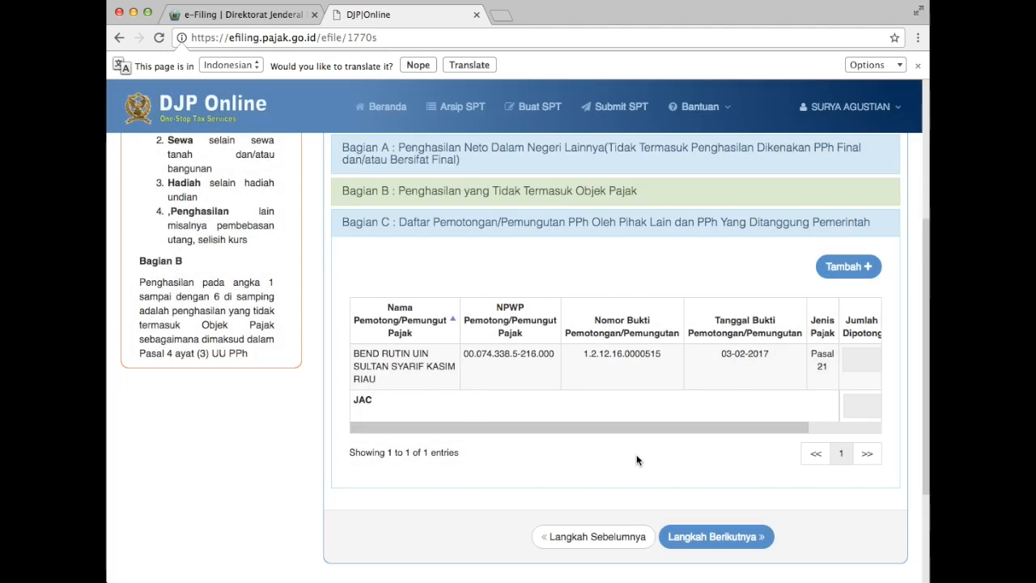
Go to step 4 Induk, set status Kawin with KK / Kepala Keluarga, and open section A.
{"action": "left_click", "coordinate": [721, 538]}
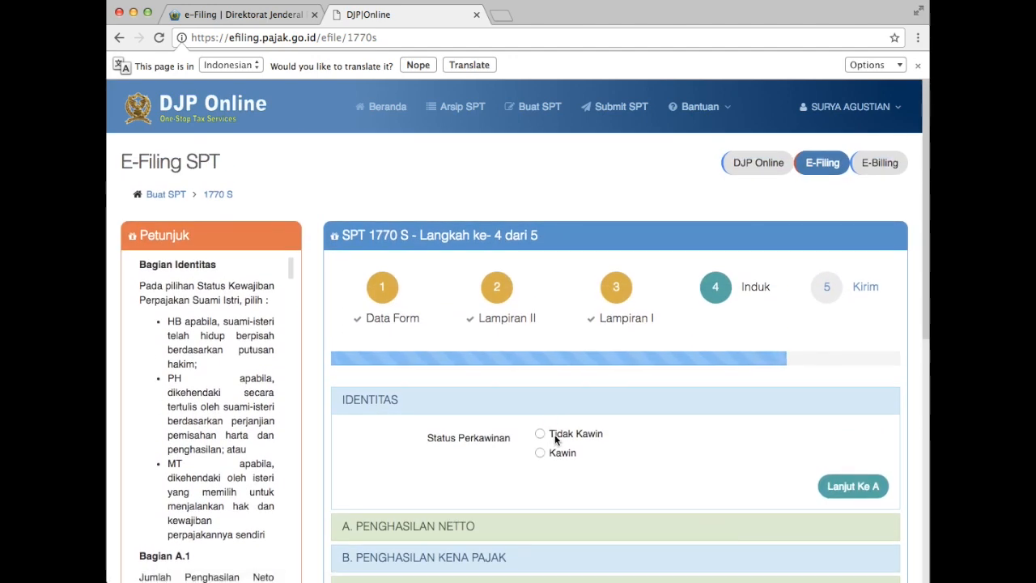
{"action": "left_click", "coordinate": [541, 454]}
{"action": "scroll", "coordinate": [643, 455], "scroll_direction": "down", "scroll_amount": 3}
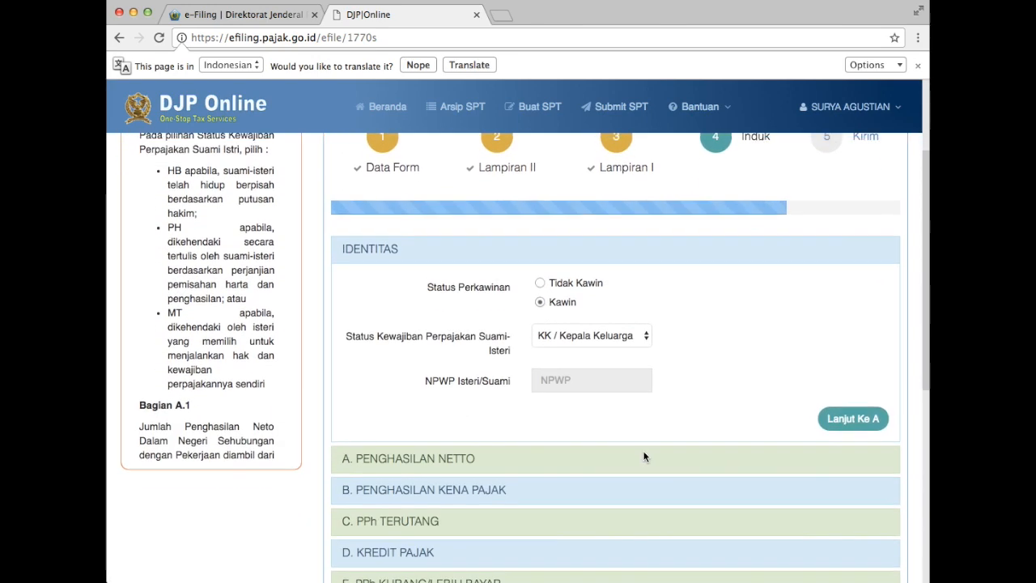
{"action": "left_click", "coordinate": [637, 338]}
{"action": "left_click", "coordinate": [701, 322]}
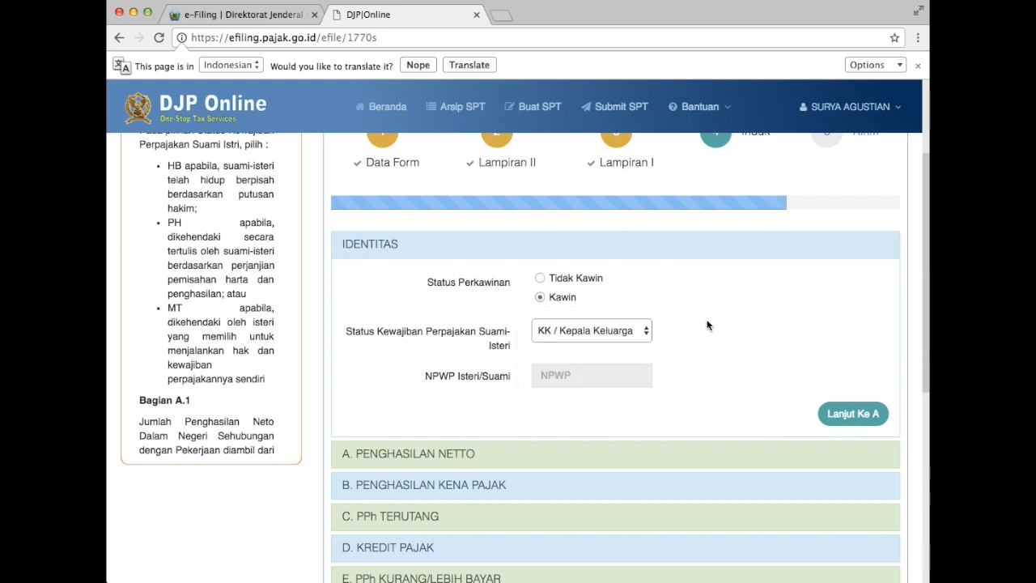
{"action": "left_click", "coordinate": [849, 416]}
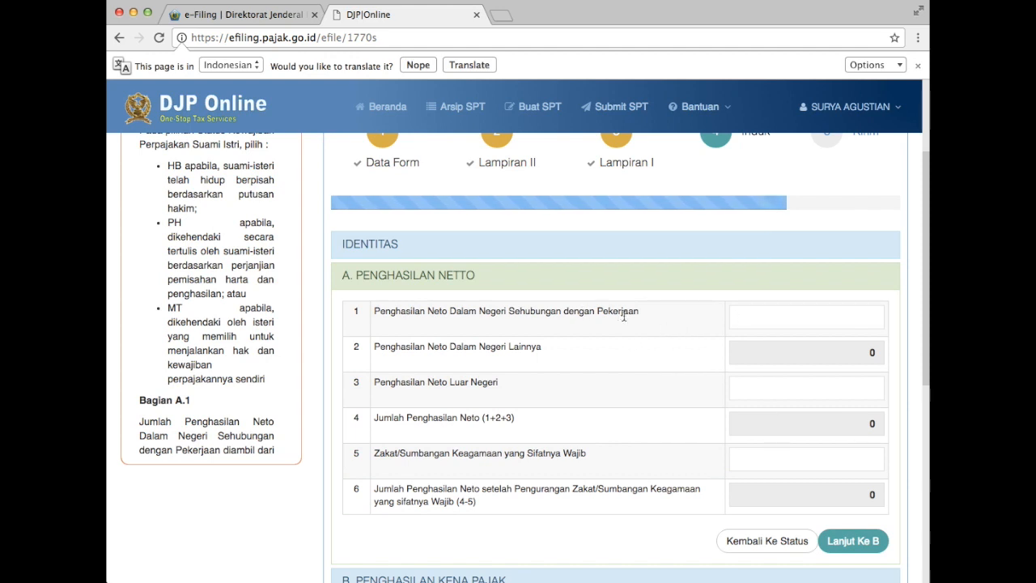
Enter 47.489.052 as net employment income in row 1, verified against the scanned form.
{"action": "left_click", "coordinate": [810, 318]}
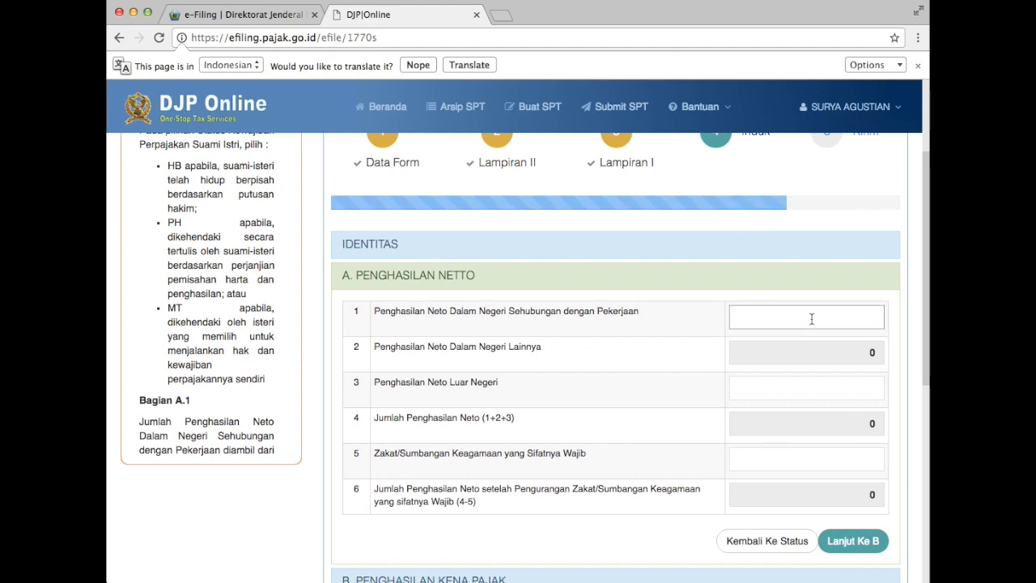
{"action": "key", "text": "super+Tab"}
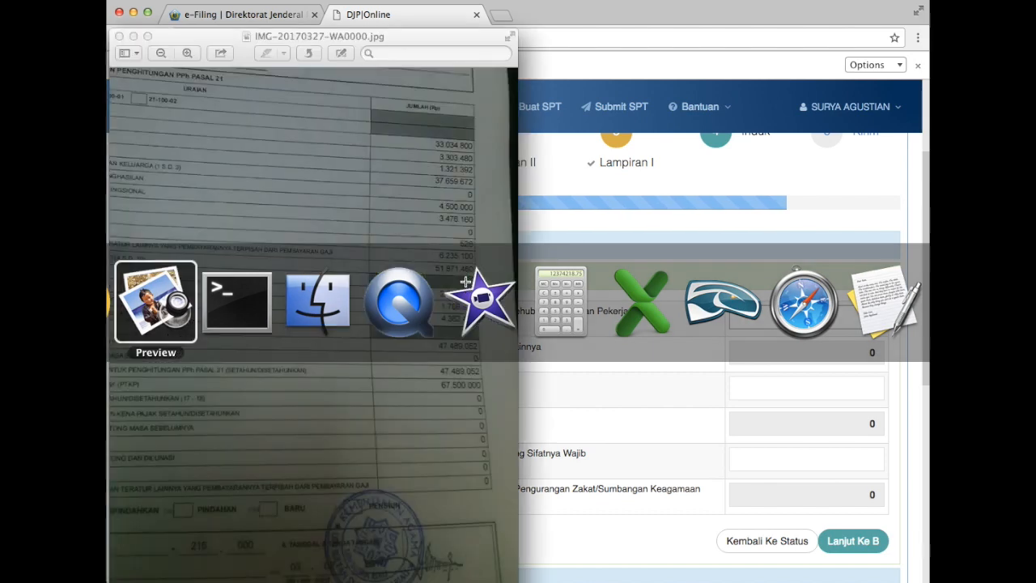
{"action": "scroll", "coordinate": [162, 248], "scroll_direction": "left", "scroll_amount": 5}
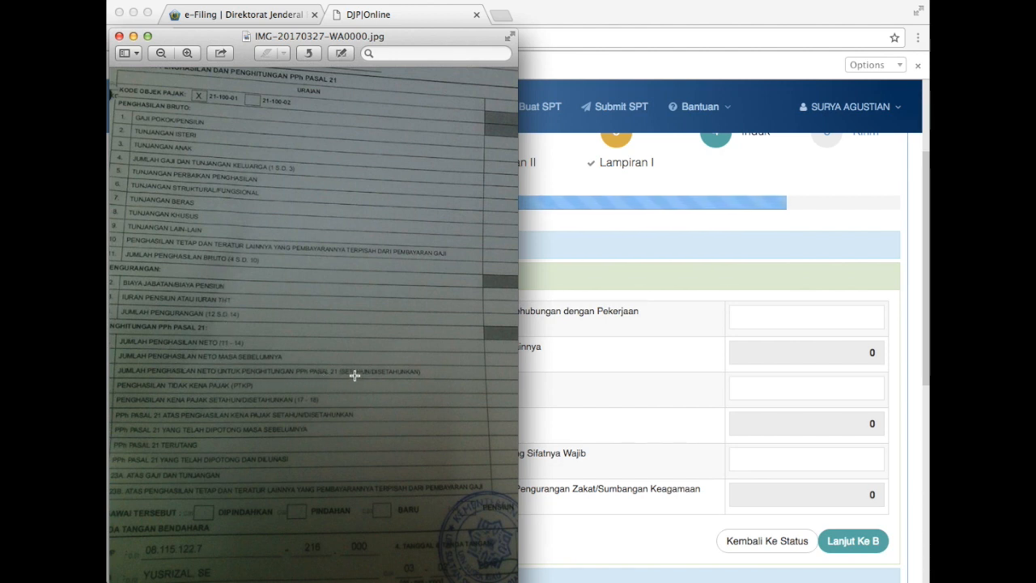
{"action": "scroll", "coordinate": [351, 375], "scroll_direction": "right", "scroll_amount": 5}
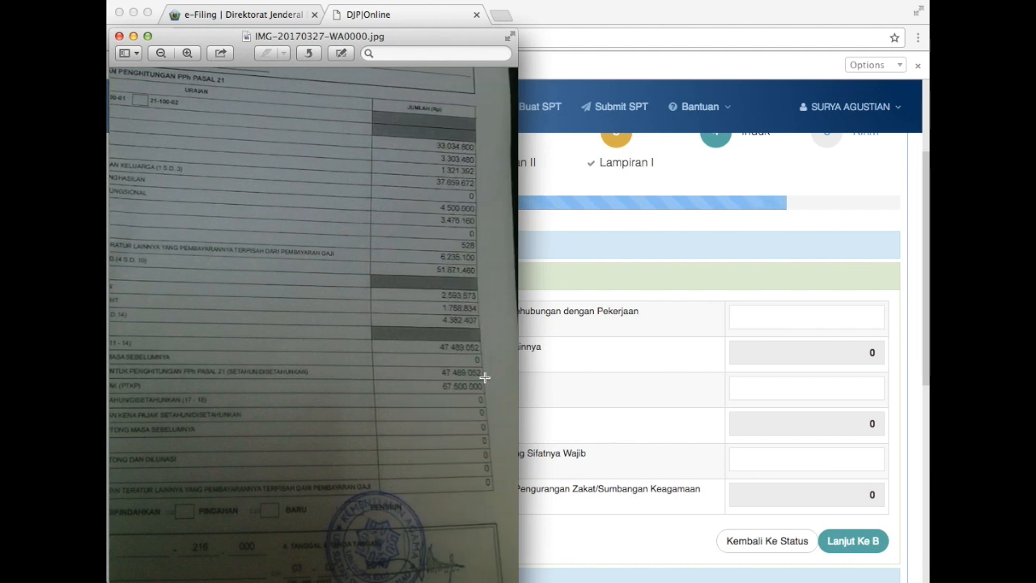
{"action": "left_click", "coordinate": [829, 318]}
{"action": "type", "text": "4"}
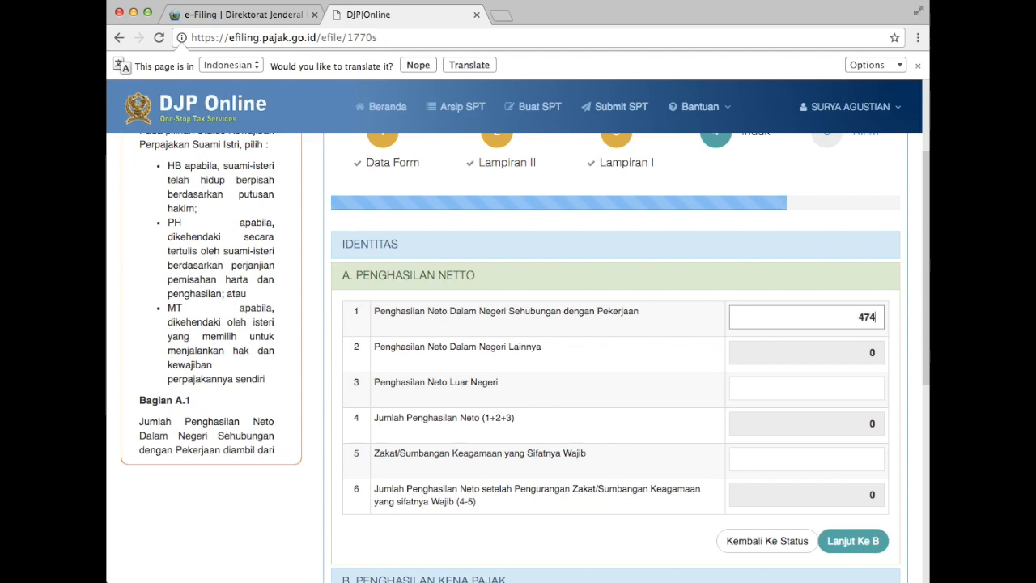
{"action": "type", "text": "7.489.052"}
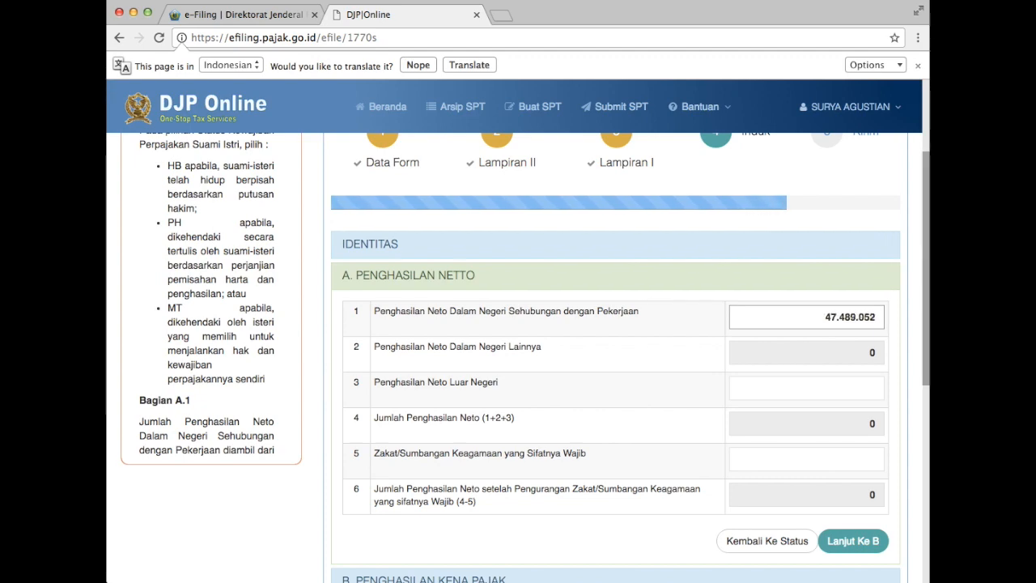
{"action": "key", "text": "super+Tab"}
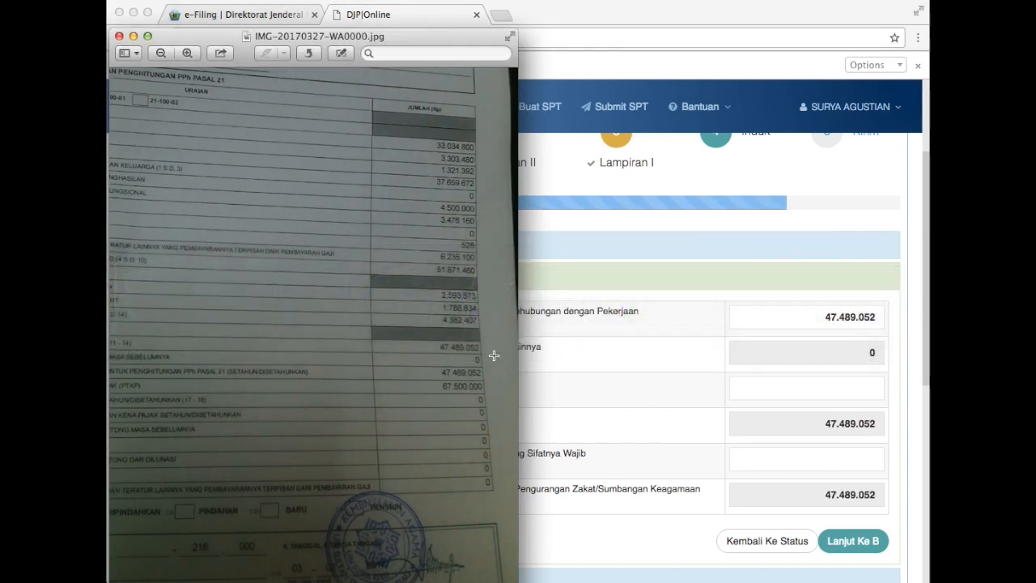
{"action": "key", "text": "super+Tab"}
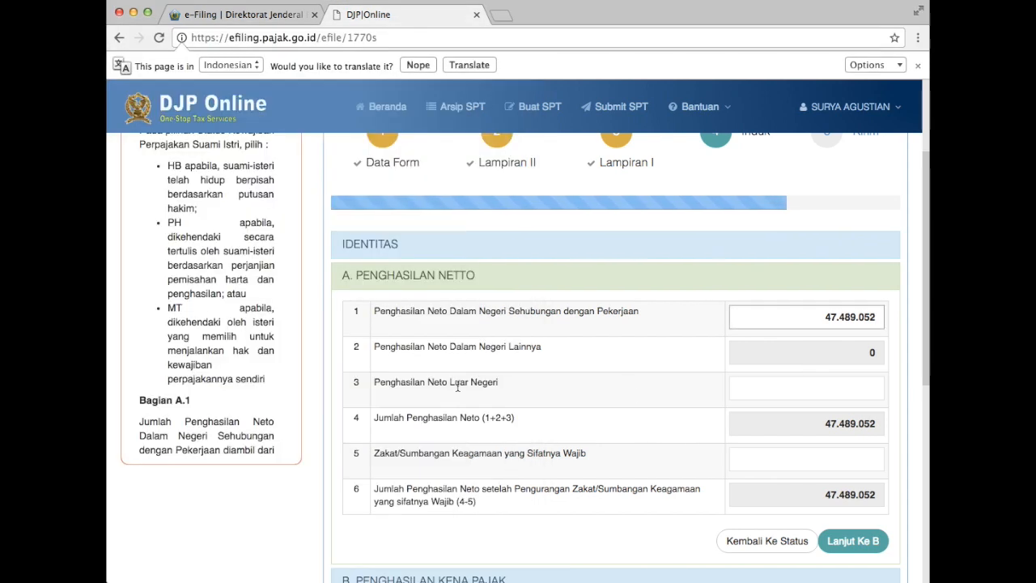
Leave foreign net income at 0, enter zakat 0, and continue to section B.
{"action": "left_click", "coordinate": [836, 392]}
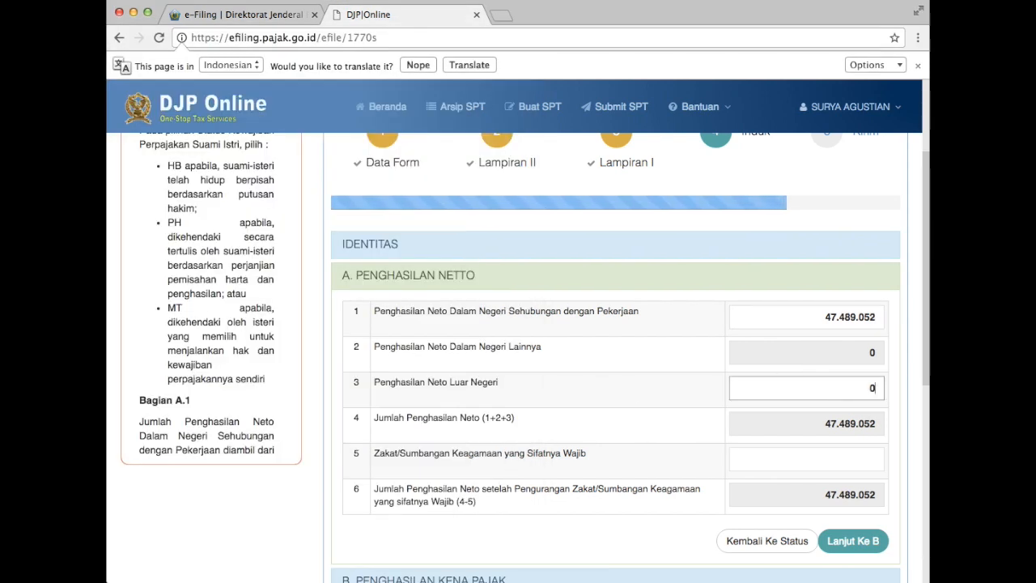
{"action": "left_click", "coordinate": [769, 424]}
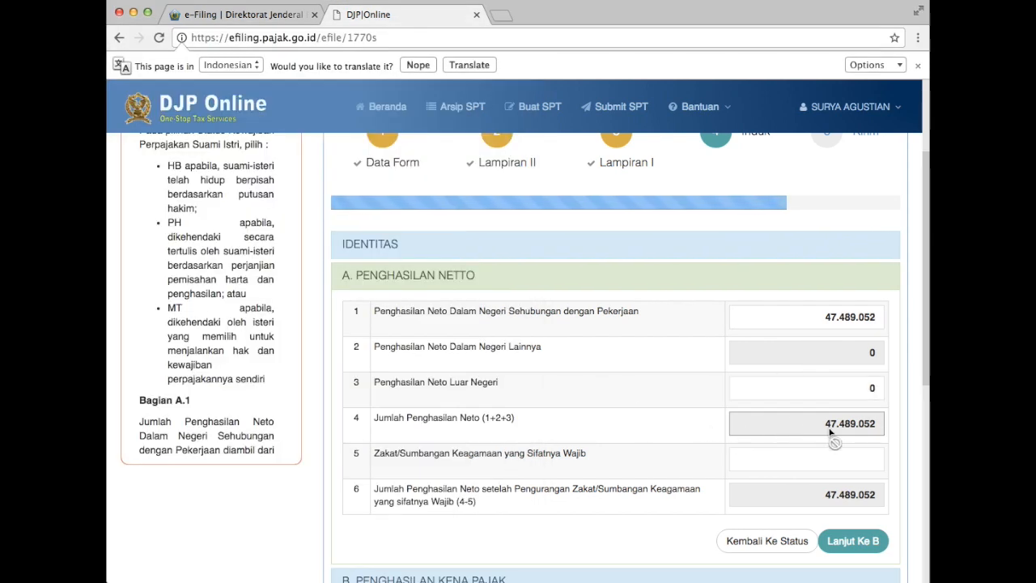
{"action": "left_click", "coordinate": [790, 461]}
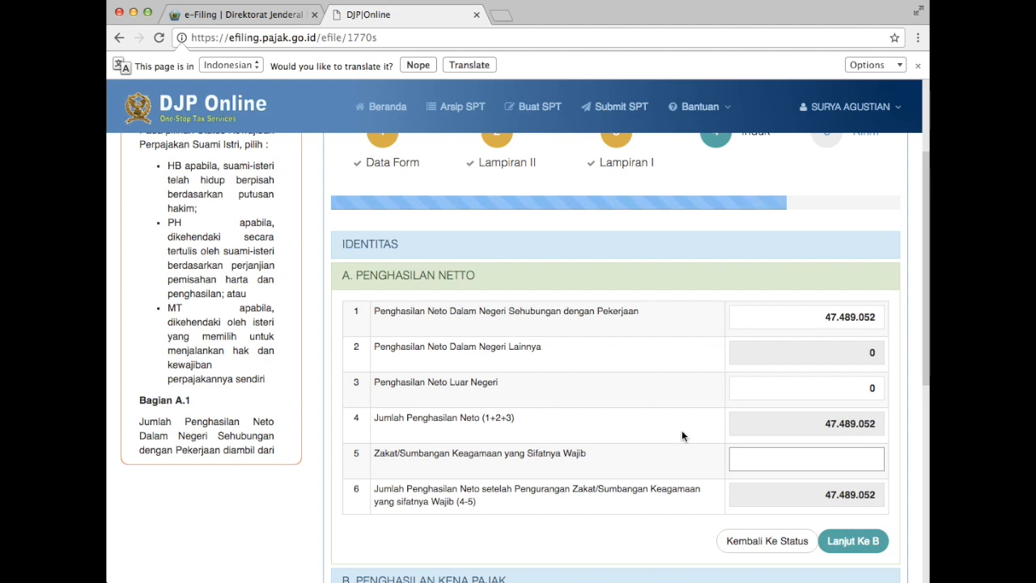
{"action": "type", "text": "0"}
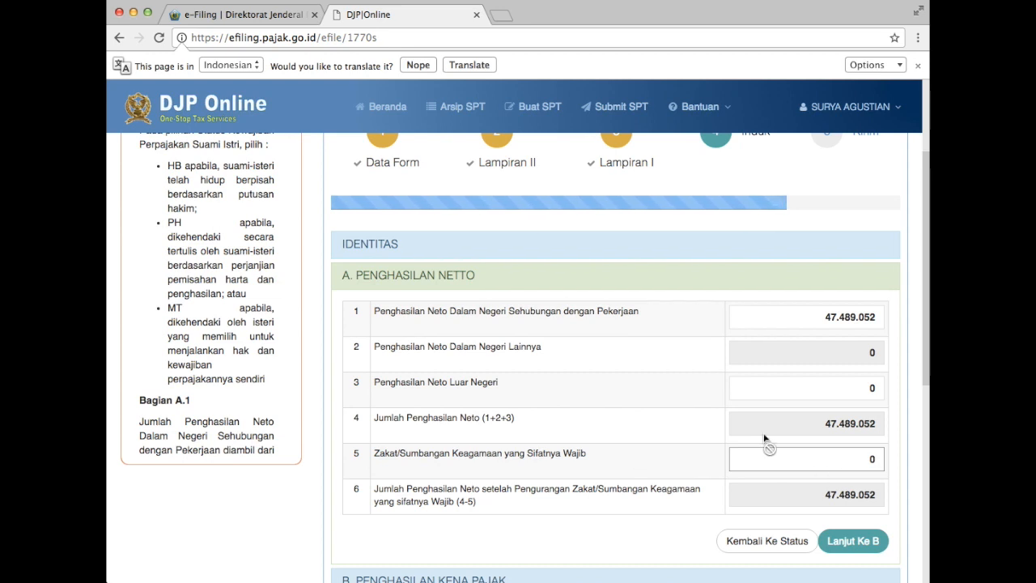
{"action": "left_click", "coordinate": [854, 540]}
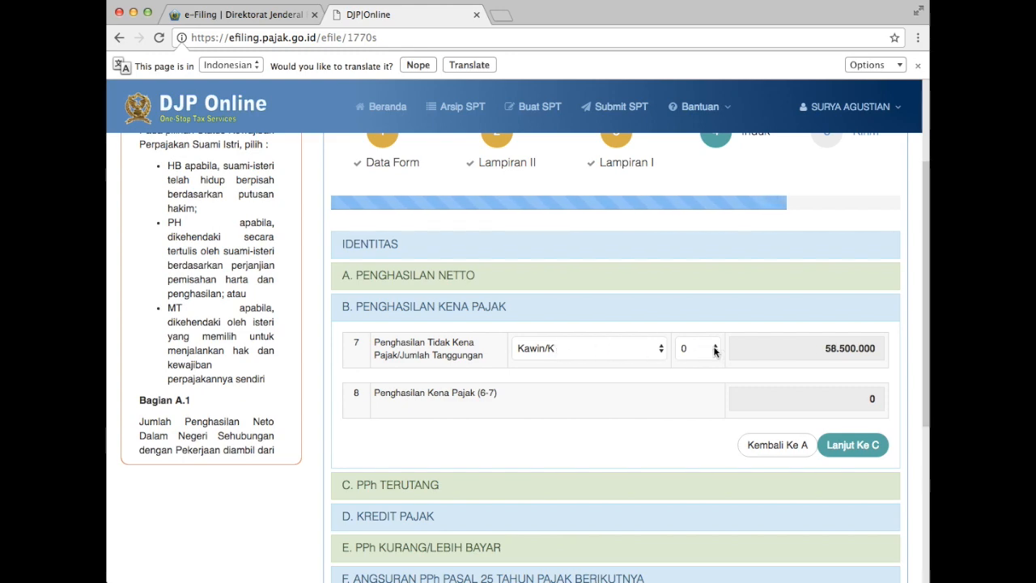
Choose 2 dependents in row 7, raising PTKP to 67.500.000, and continue to section C.
{"action": "key", "text": "super+Tab"}
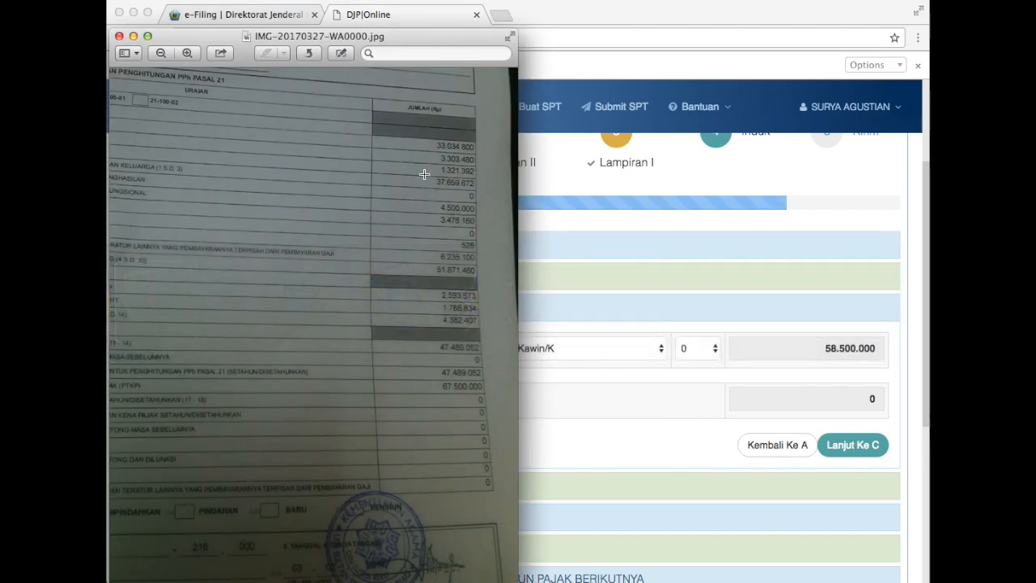
{"action": "scroll", "coordinate": [423, 173], "scroll_direction": "up", "scroll_amount": 3}
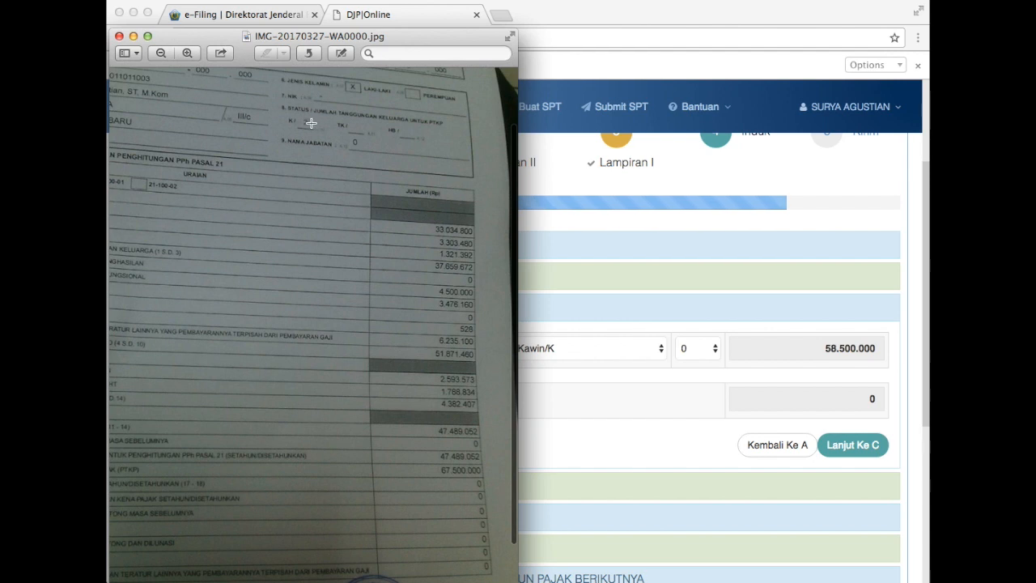
{"action": "left_click", "coordinate": [669, 307]}
{"action": "left_click", "coordinate": [710, 353]}
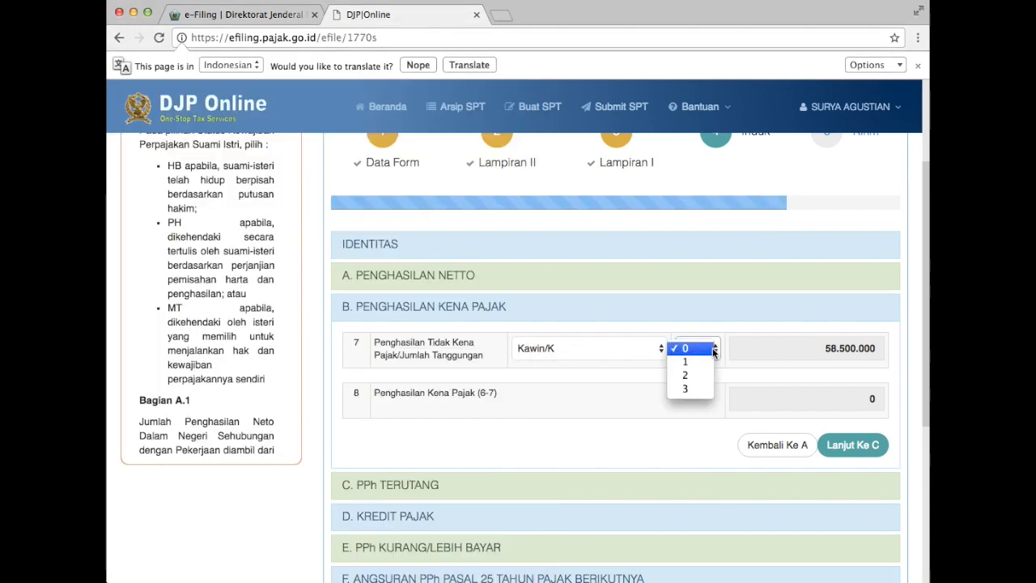
{"action": "left_click", "coordinate": [701, 373]}
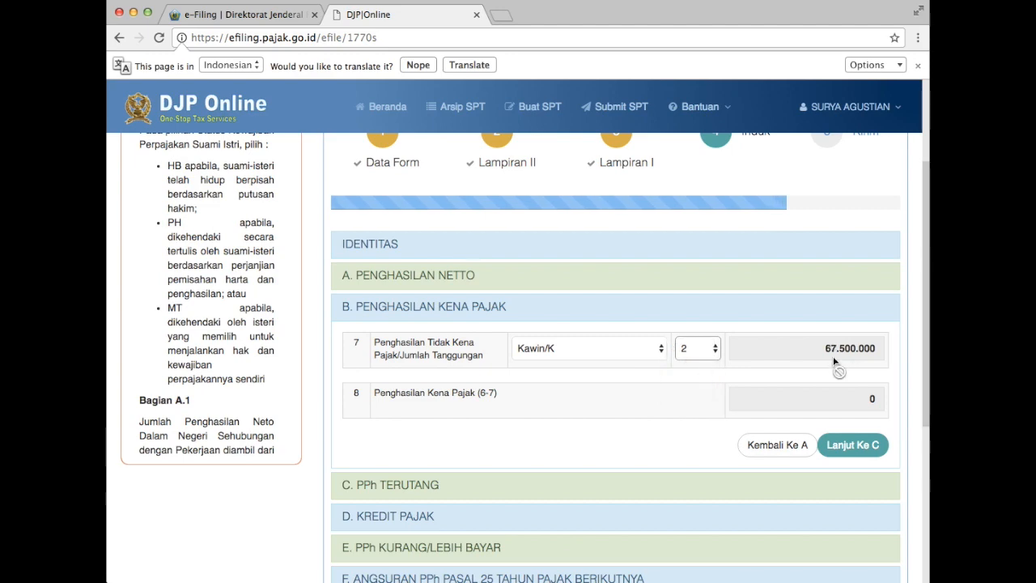
{"action": "key", "text": "super+Tab"}
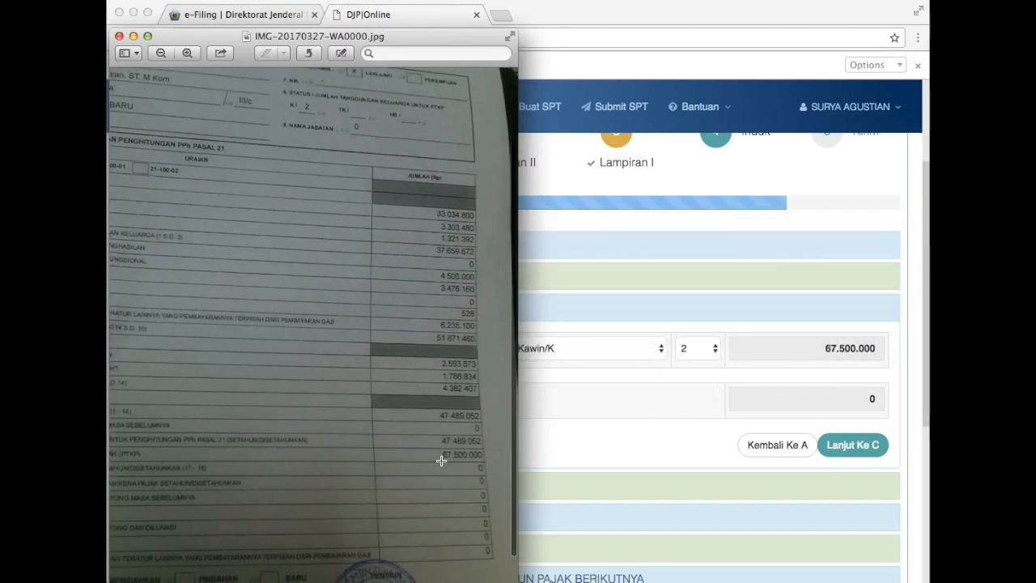
{"action": "scroll", "coordinate": [363, 445], "scroll_direction": "left", "scroll_amount": 5}
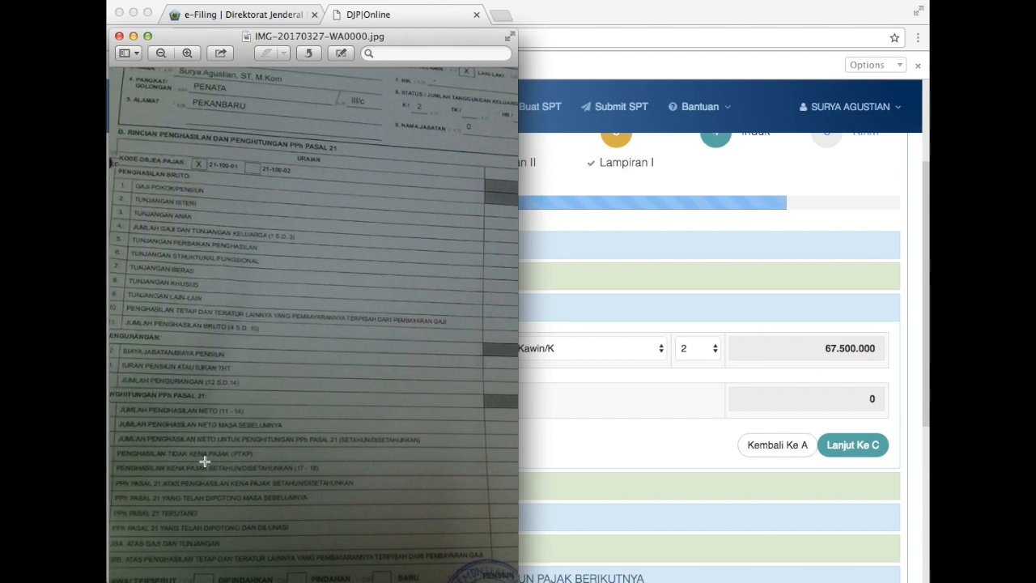
{"action": "scroll", "coordinate": [323, 461], "scroll_direction": "right", "scroll_amount": 5}
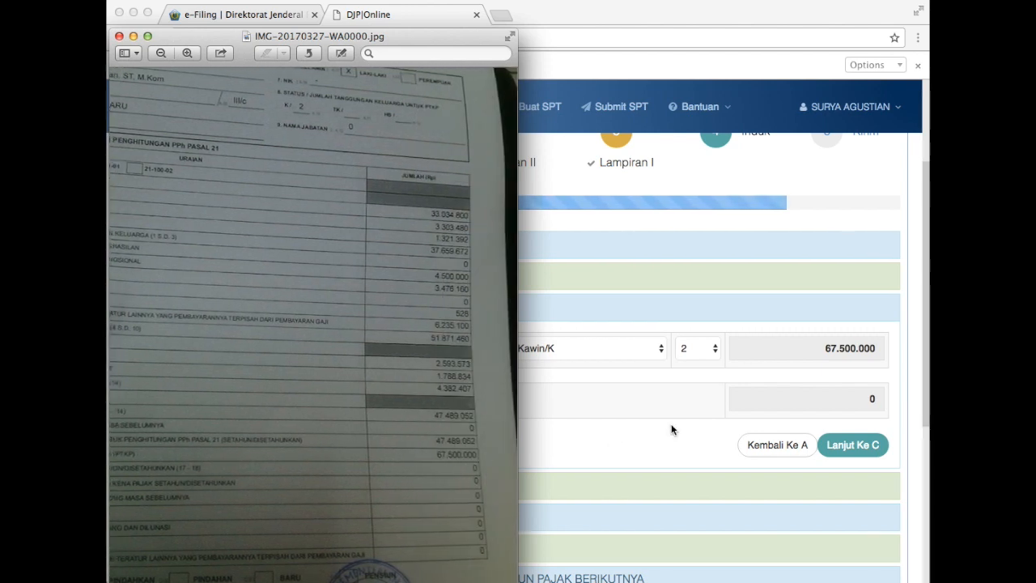
{"action": "left_click", "coordinate": [802, 348]}
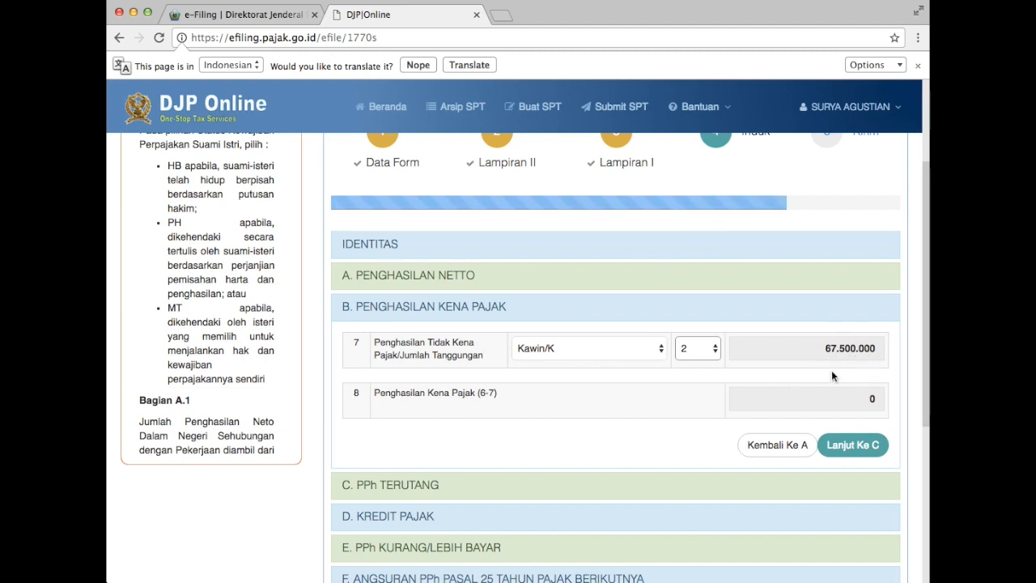
{"action": "left_click", "coordinate": [853, 445]}
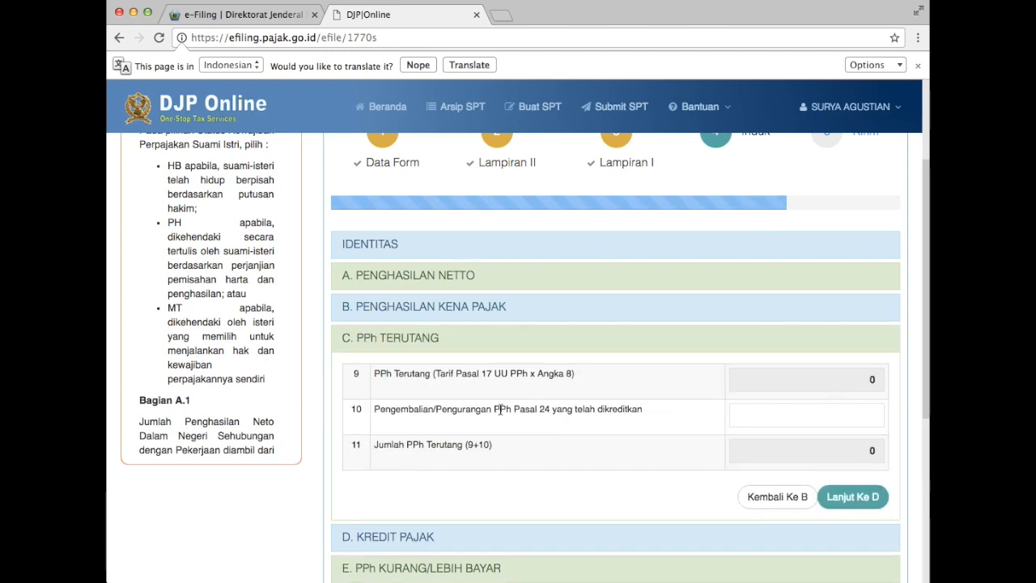
Check row 10 against the scanned tax form, leave it blank, and continue to section D, Kredit Pajak.
{"action": "left_click", "coordinate": [852, 416]}
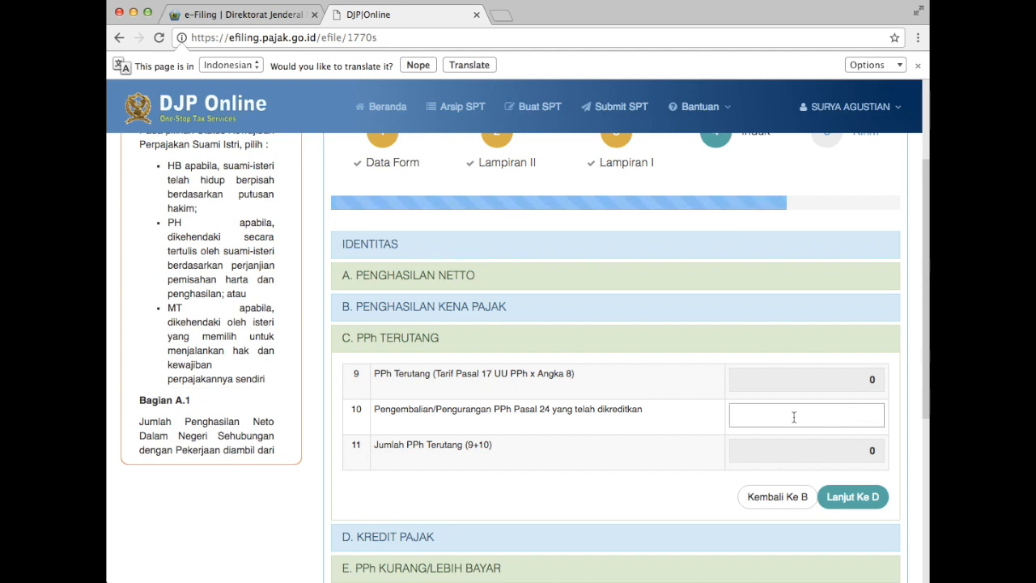
{"action": "key", "text": "super+Tab"}
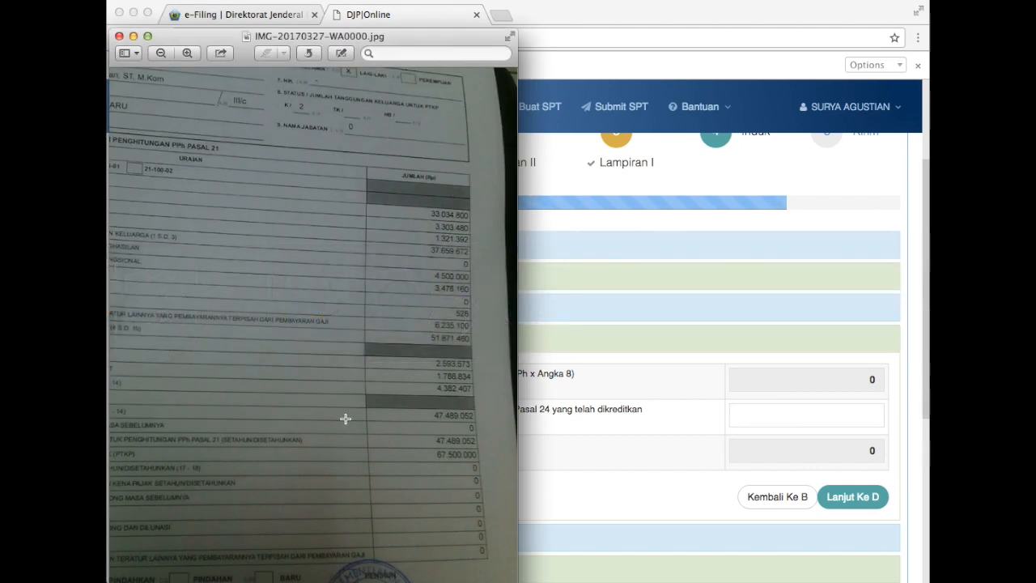
{"action": "scroll", "coordinate": [345, 418], "scroll_direction": "down", "scroll_amount": 5}
{"action": "scroll", "coordinate": [345, 418], "scroll_direction": "down", "scroll_amount": 2}
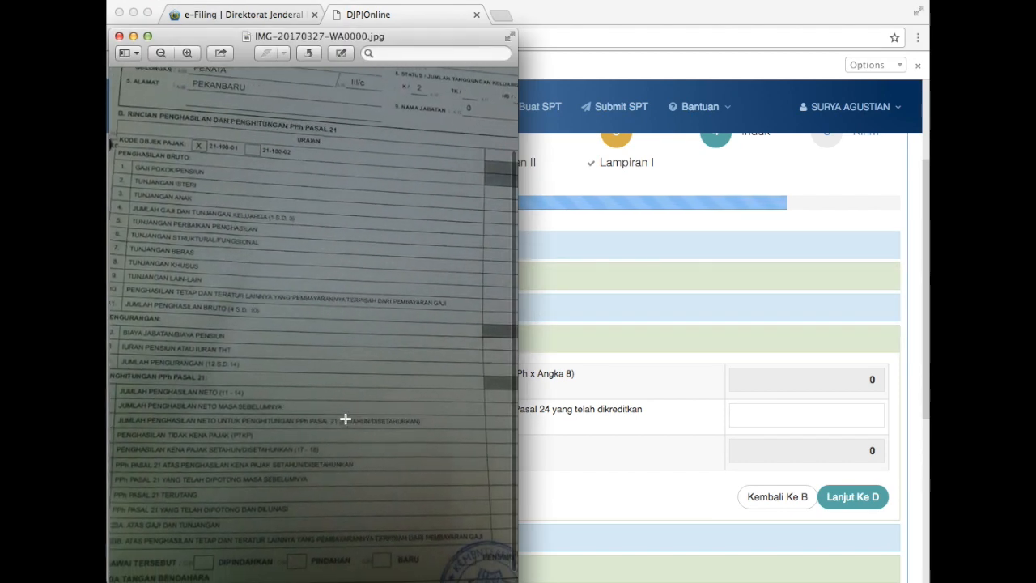
{"action": "left_click", "coordinate": [771, 418]}
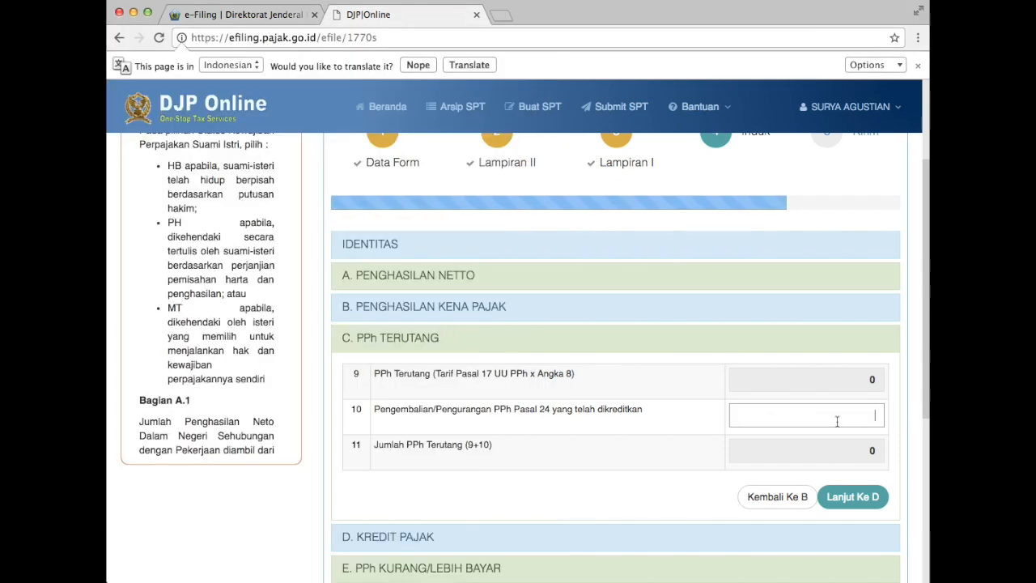
{"action": "left_click", "coordinate": [868, 495]}
{"action": "scroll", "coordinate": [774, 449], "scroll_direction": "down", "scroll_amount": 5}
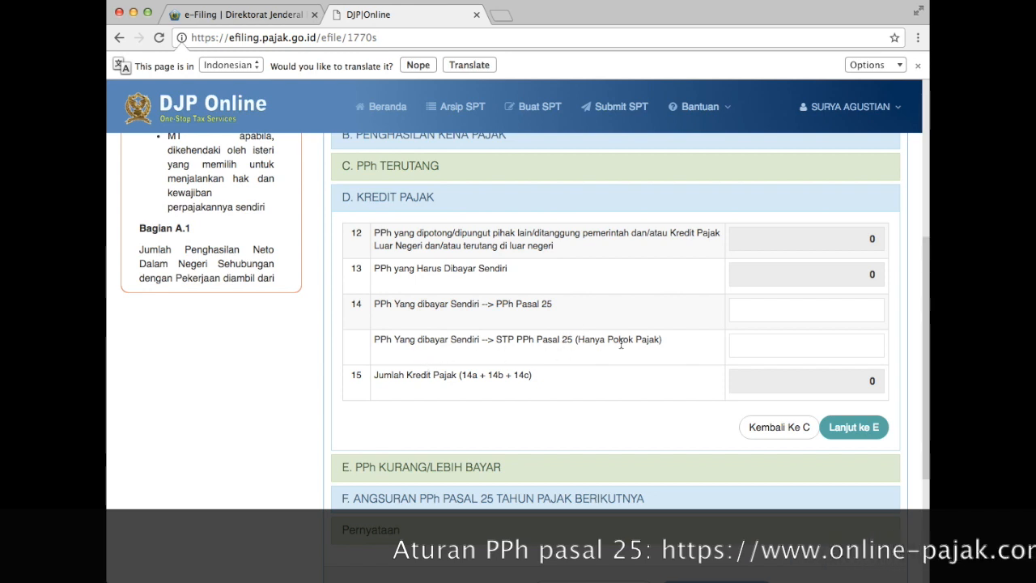
Enter 0 in PPh Pasal 25 rows 14 and 14b, then continue to section E.
{"action": "left_click", "coordinate": [876, 304]}
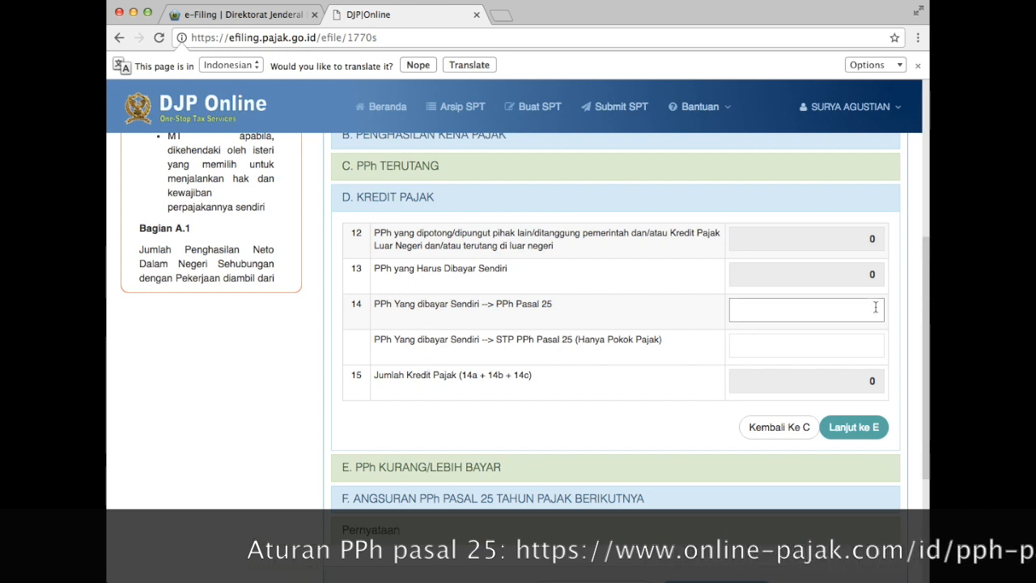
{"action": "type", "text": "0"}
{"action": "left_click", "coordinate": [875, 348]}
{"action": "type", "text": "0"}
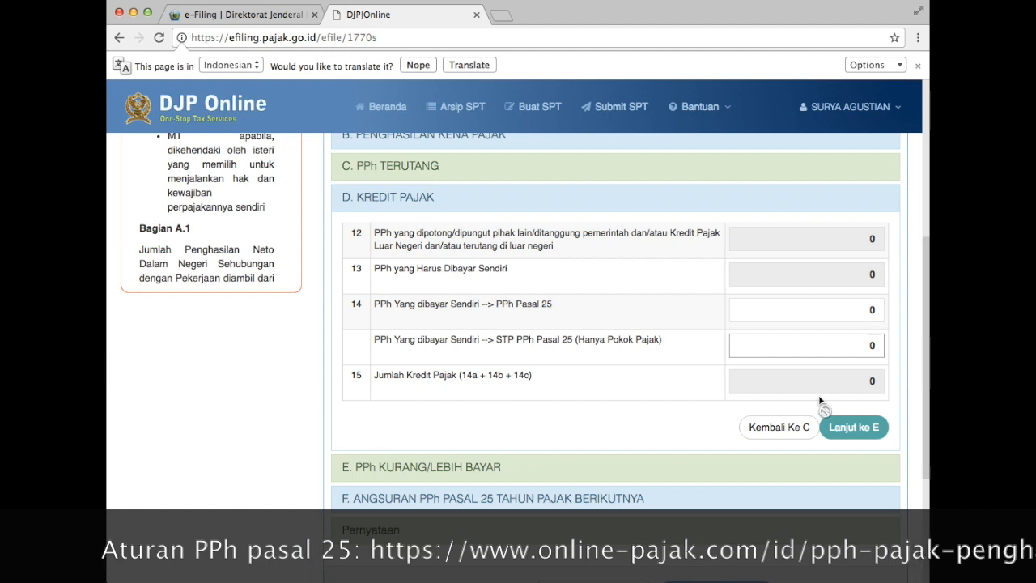
{"action": "left_click", "coordinate": [690, 418]}
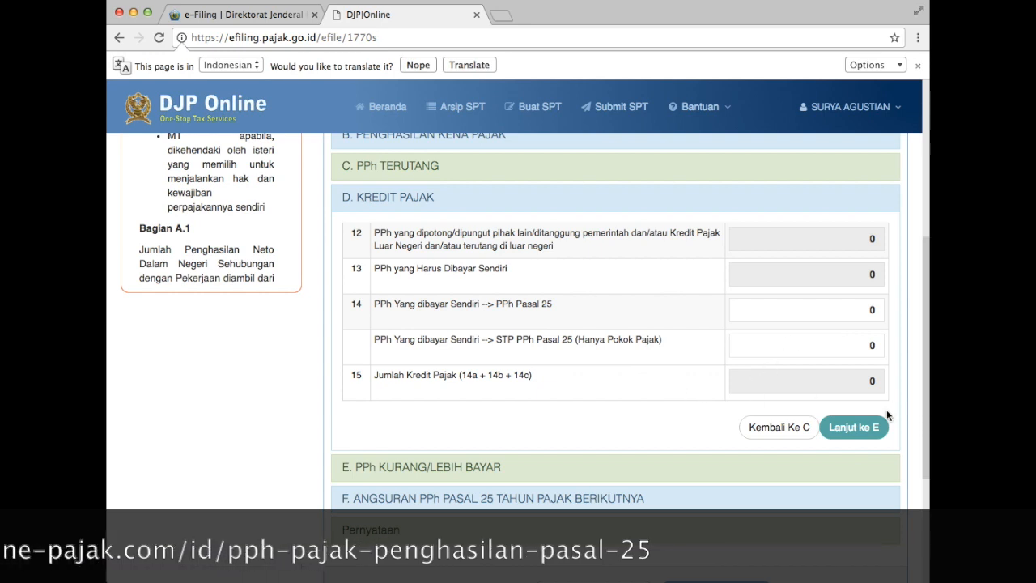
{"action": "left_click", "coordinate": [868, 431]}
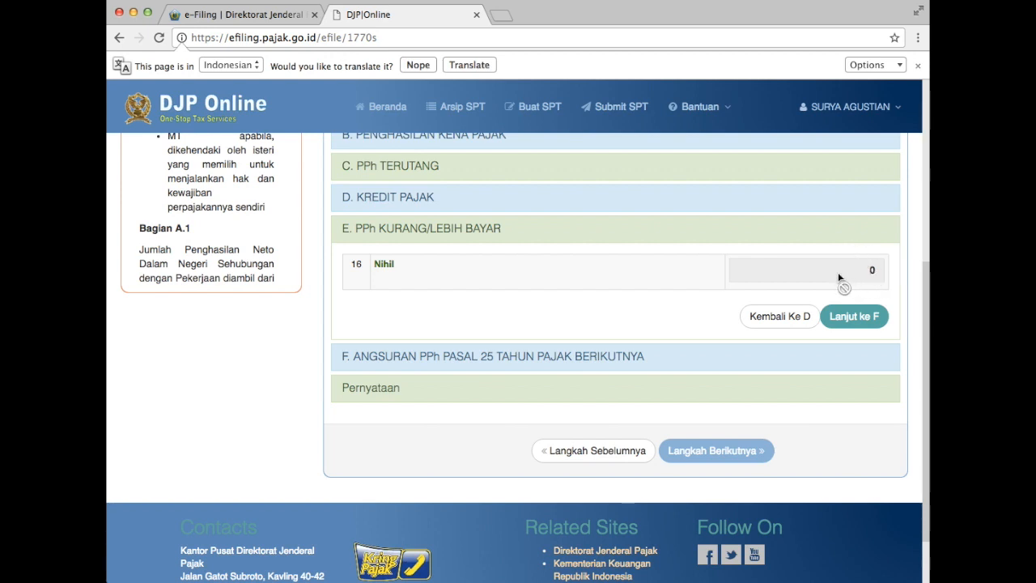
Accept row 16 as Nihil at 0 and continue to section F.
{"action": "left_click", "coordinate": [860, 317]}
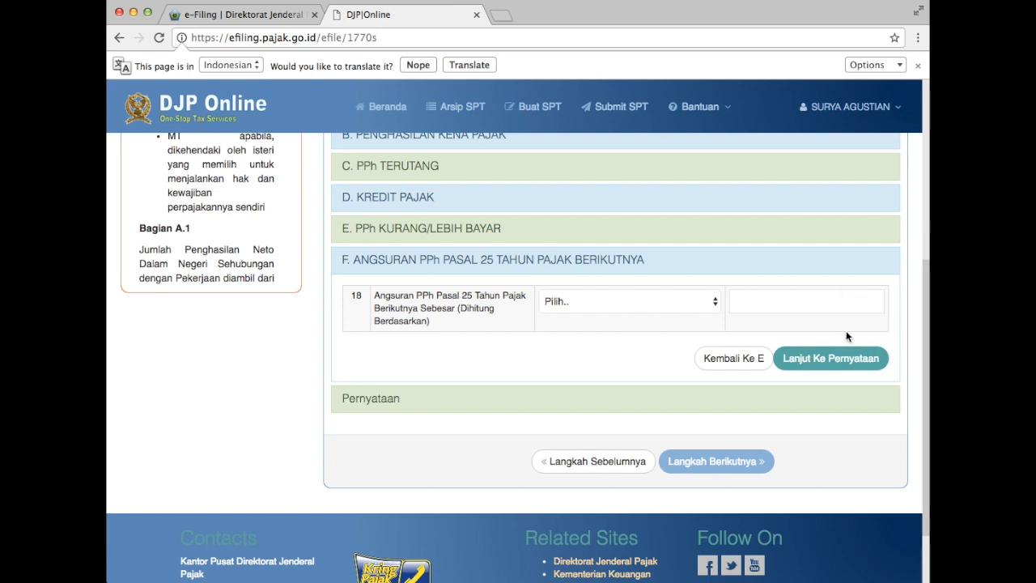
Skip section F, tick Setuju on the declaration, and advance to step 5, Kirim.
{"action": "left_click", "coordinate": [846, 363]}
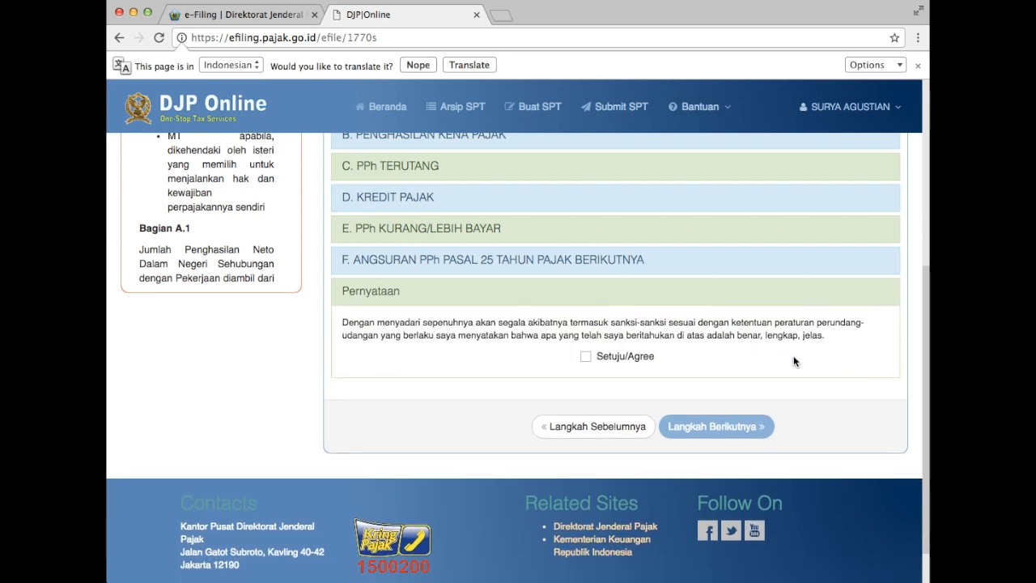
{"action": "left_click", "coordinate": [586, 357]}
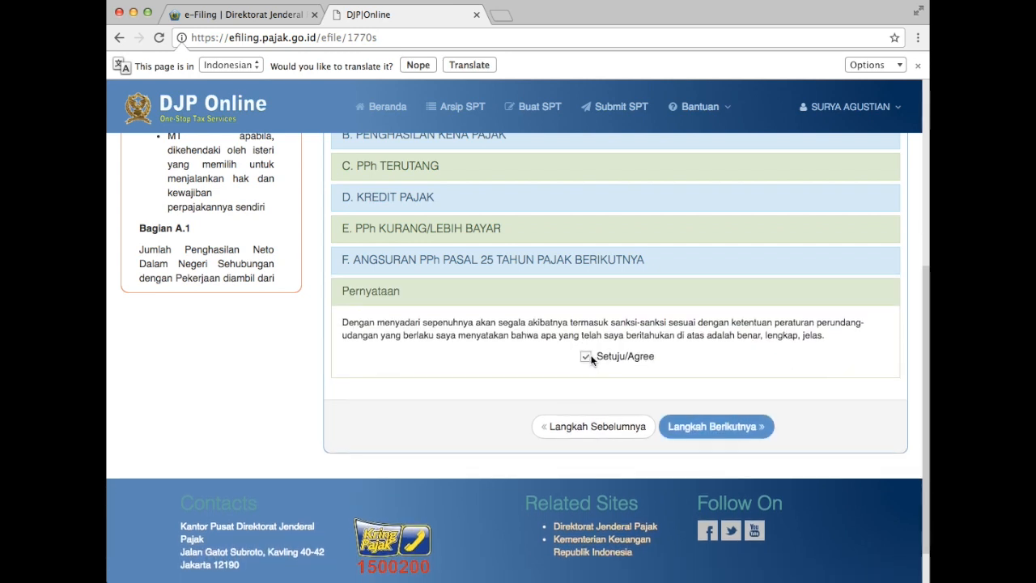
{"action": "left_click", "coordinate": [731, 433]}
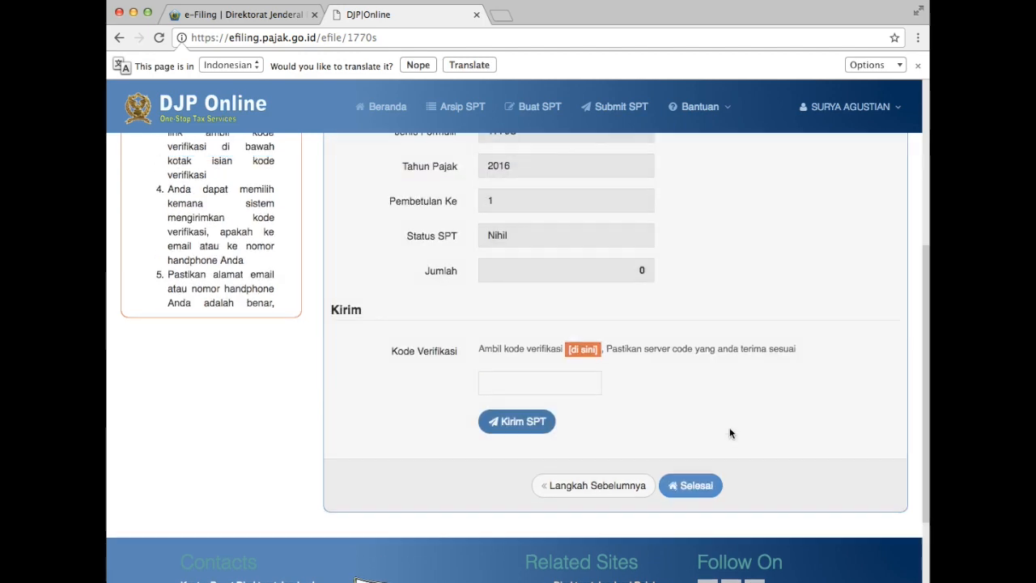
Request the Kode Verifikasi by email, acknowledge the INFO notice, and start a new browser tab.
{"action": "scroll", "coordinate": [730, 434], "scroll_direction": "down", "scroll_amount": 5}
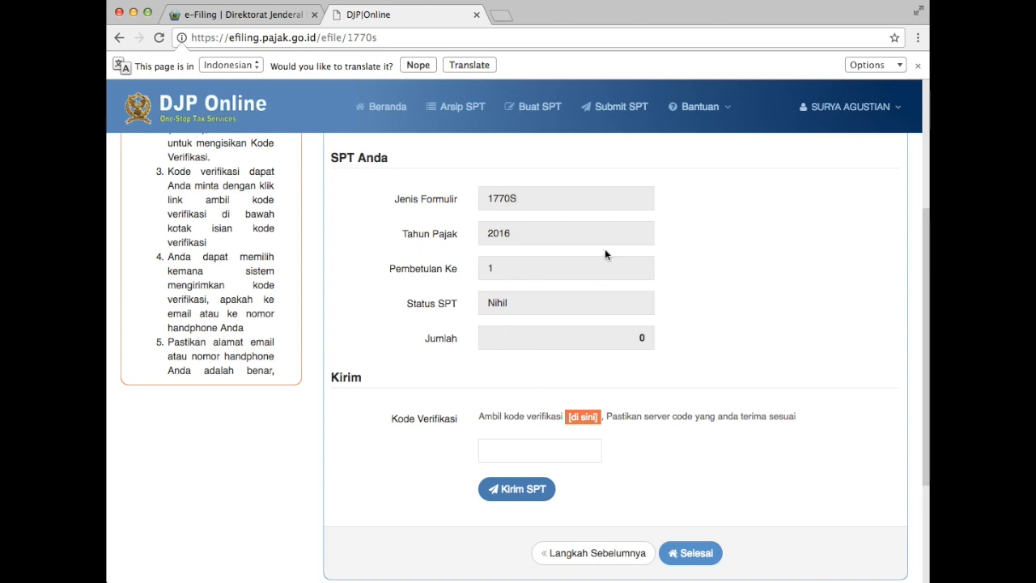
{"action": "scroll", "coordinate": [605, 248], "scroll_direction": "up", "scroll_amount": 3}
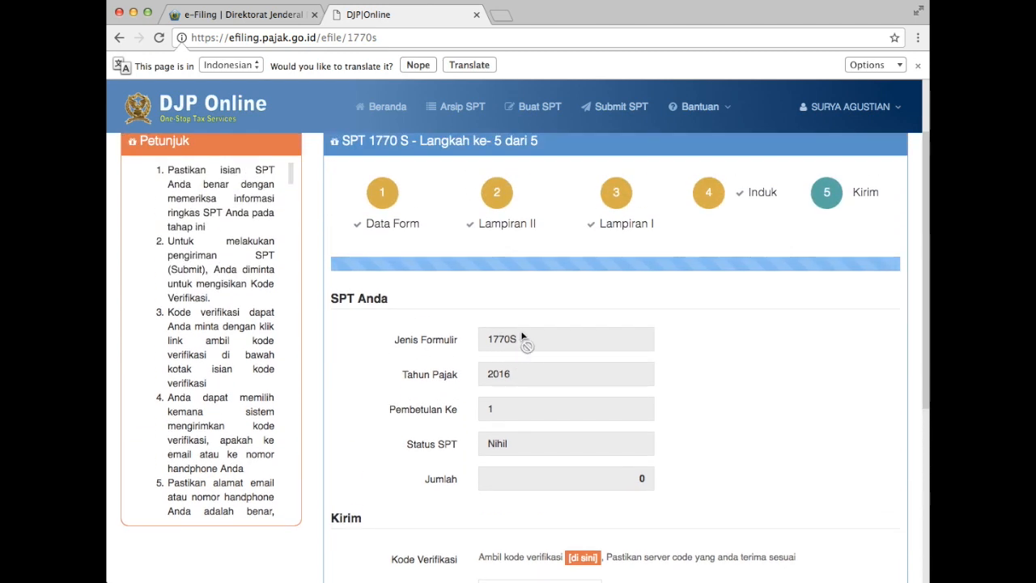
{"action": "scroll", "coordinate": [497, 427], "scroll_direction": "down", "scroll_amount": 3}
{"action": "scroll", "coordinate": [498, 427], "scroll_direction": "down", "scroll_amount": 1}
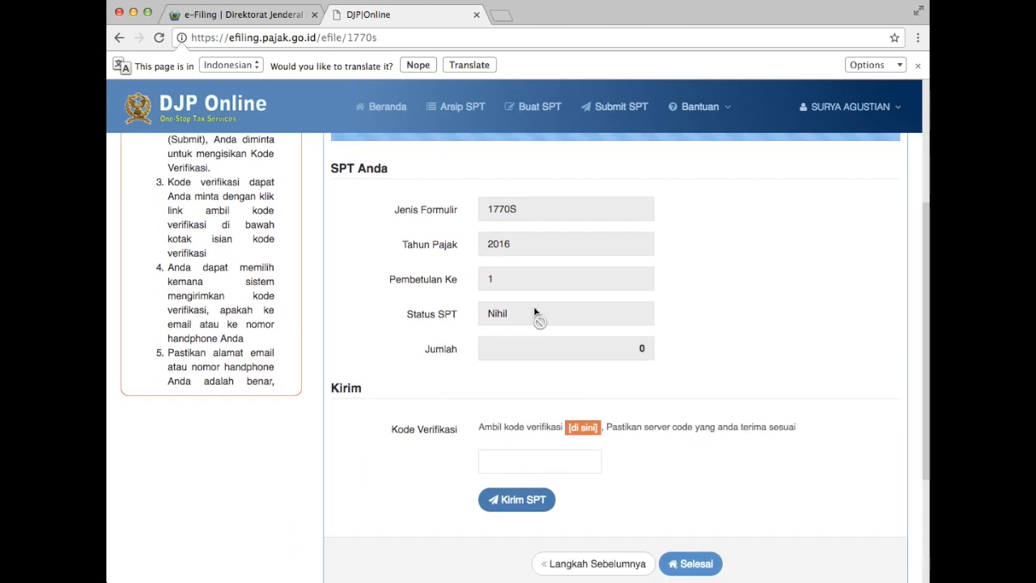
{"action": "left_click", "coordinate": [583, 427]}
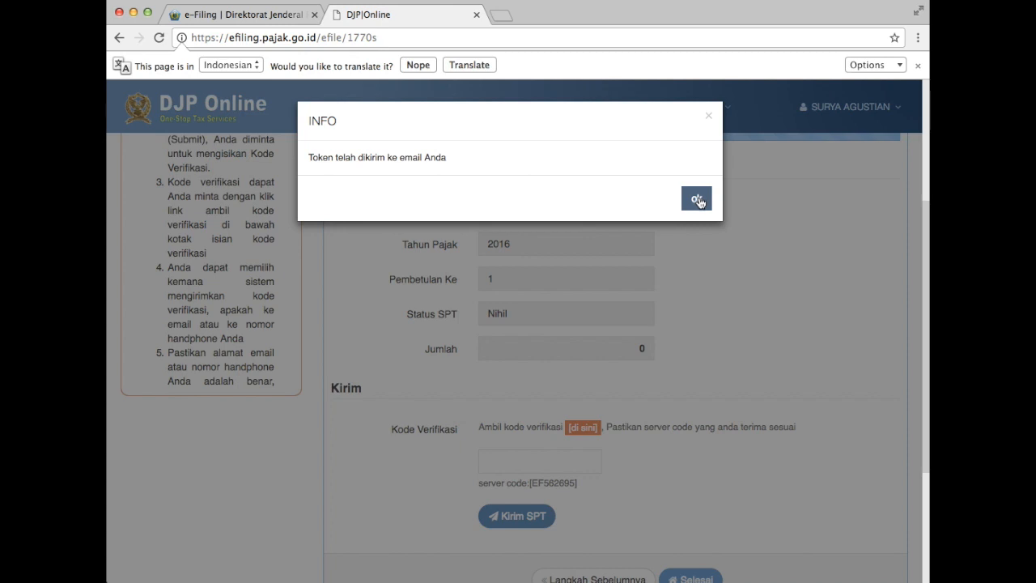
{"action": "left_click", "coordinate": [694, 200]}
{"action": "left_click", "coordinate": [503, 17]}
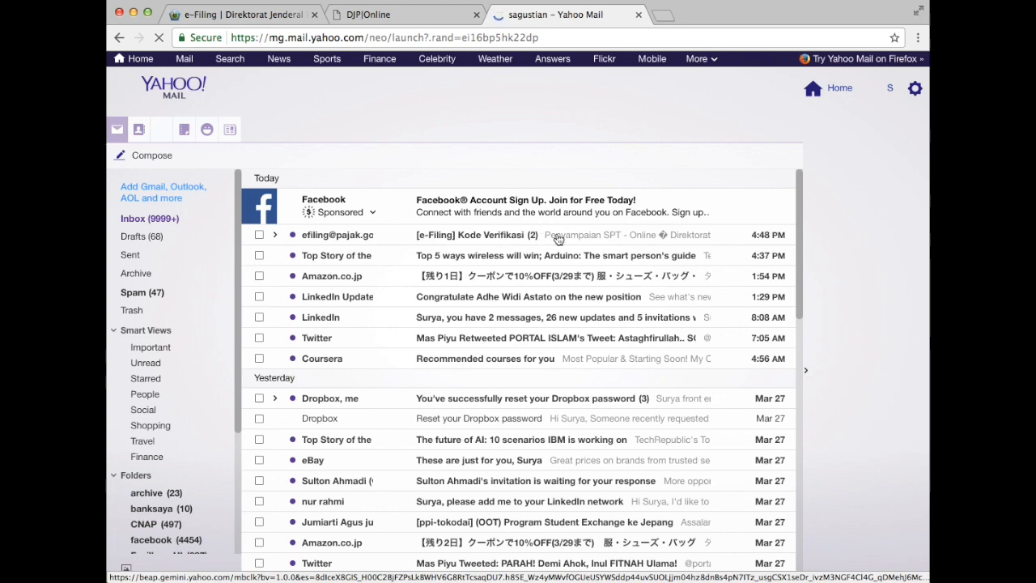
Open the [e-Filing] Kode Verifikasi message in the Yahoo Mail inbox.
{"action": "left_click", "coordinate": [556, 237]}
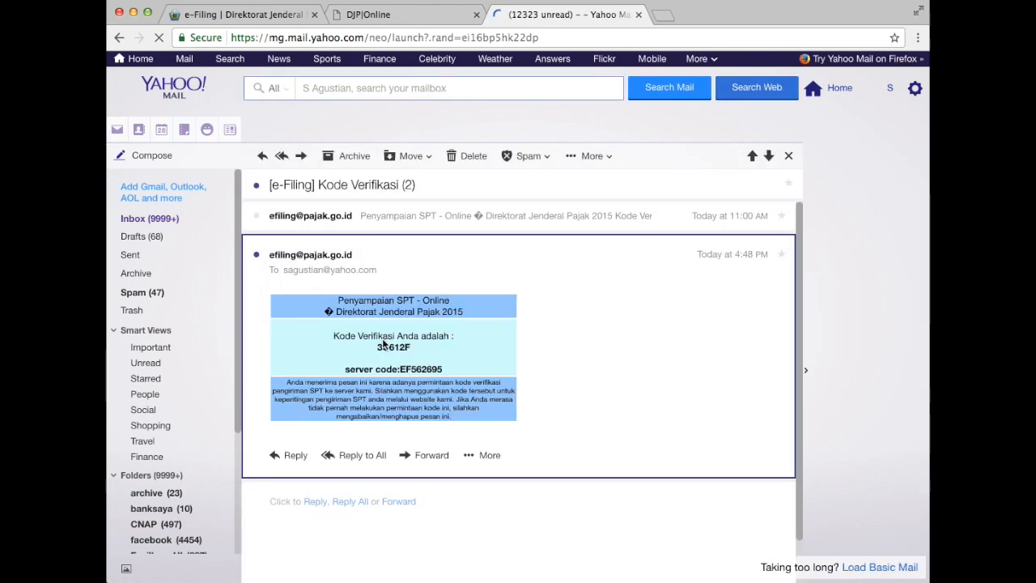
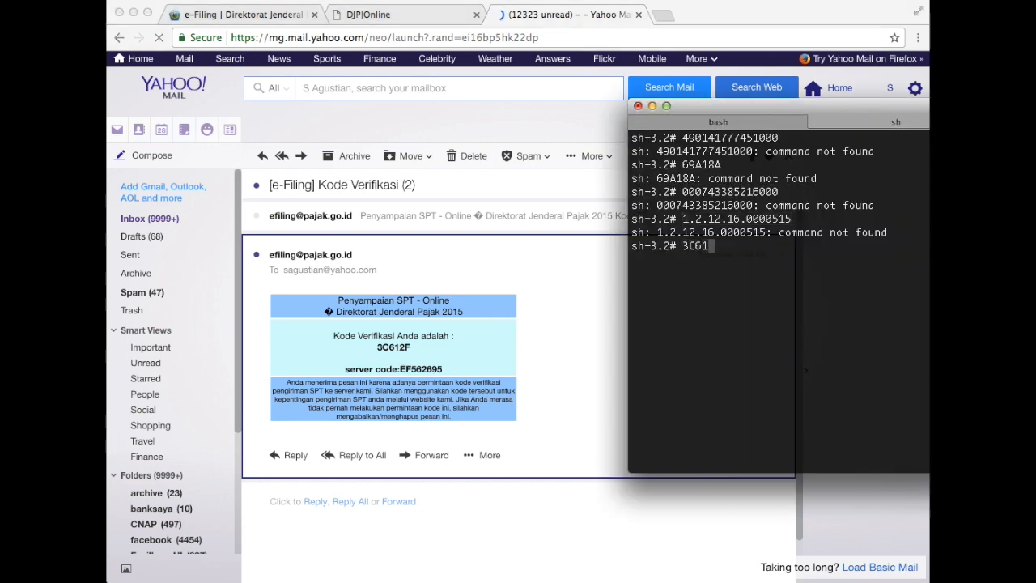
Select the emailed verification code retyped in the terminal so it can be copied.
{"action": "left_click_drag", "start_coordinate": [727, 246], "coordinate": [682, 246]}
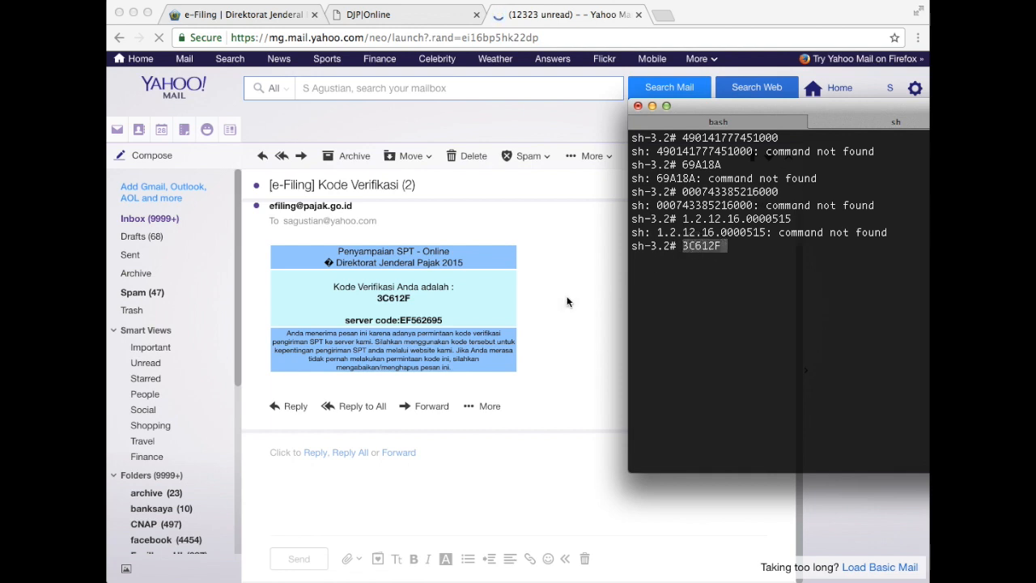
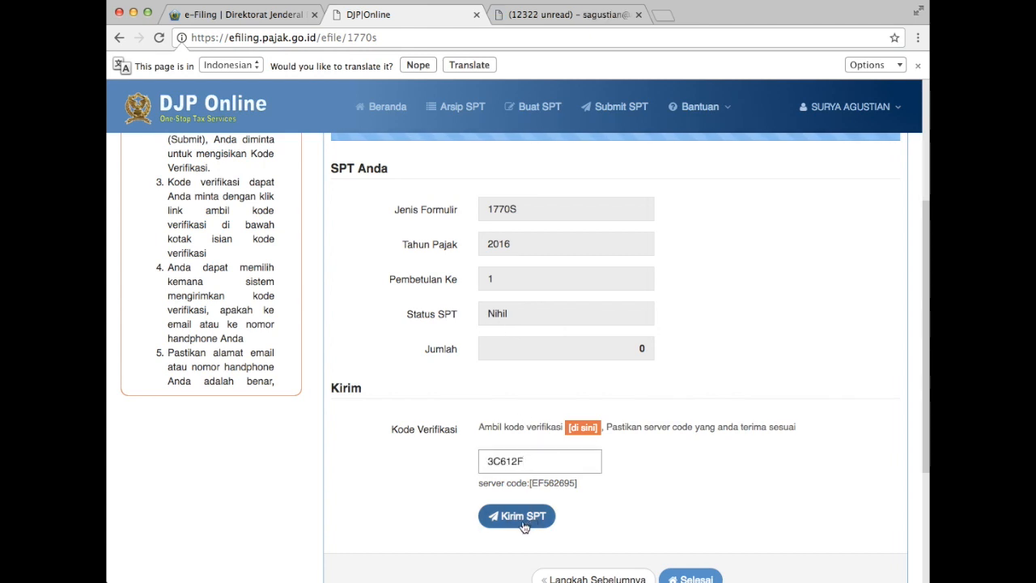
Send the 2016 1770S correction return using Kirim SPT with the verification code entered.
{"action": "scroll", "coordinate": [728, 501], "scroll_direction": "down", "scroll_amount": 2}
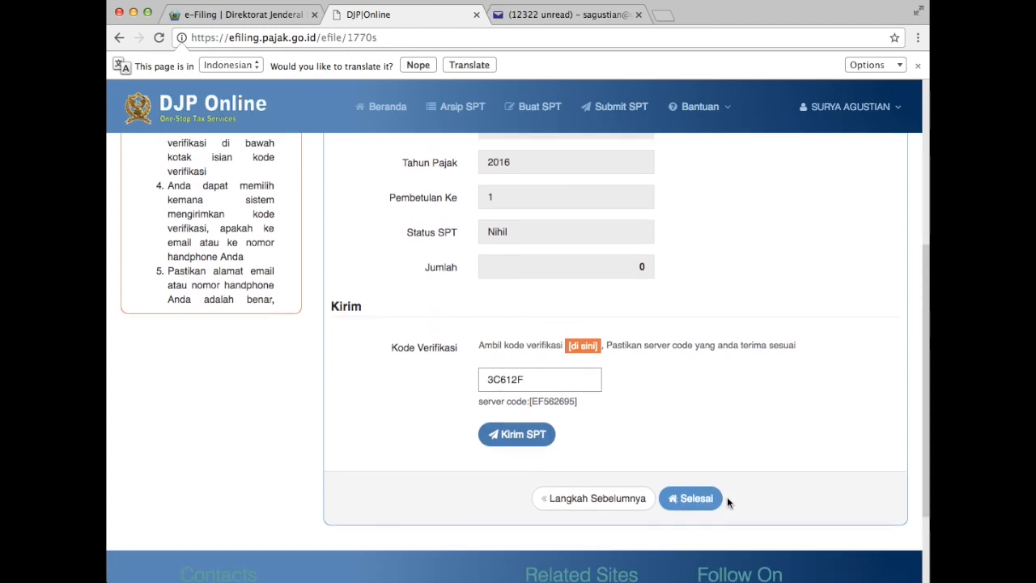
{"action": "left_click", "coordinate": [518, 498]}
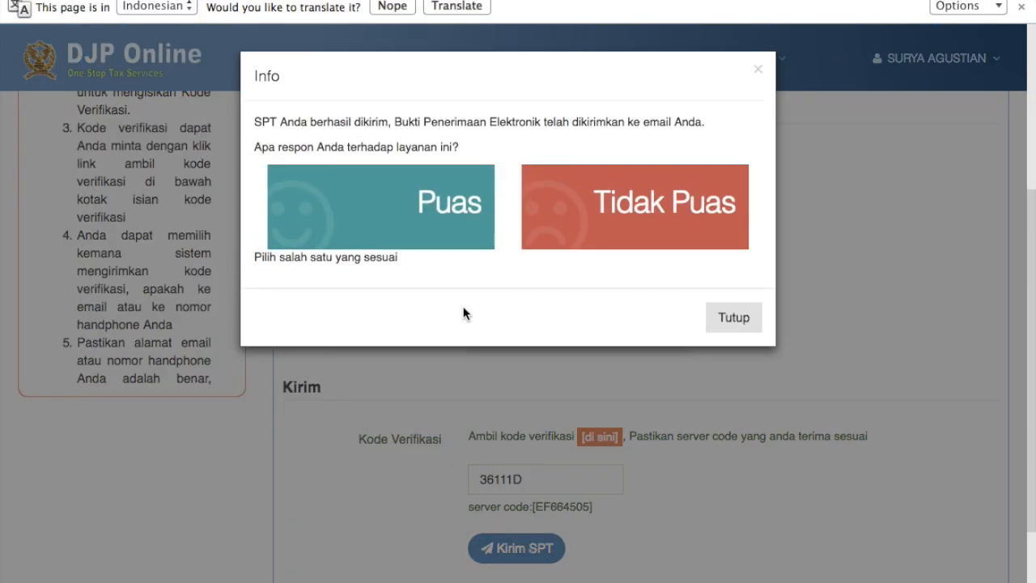
Rate the service as Puas, then highlight the 1770SS entry in row 2 of the Arsip SPT list.
{"action": "left_click", "coordinate": [447, 210]}
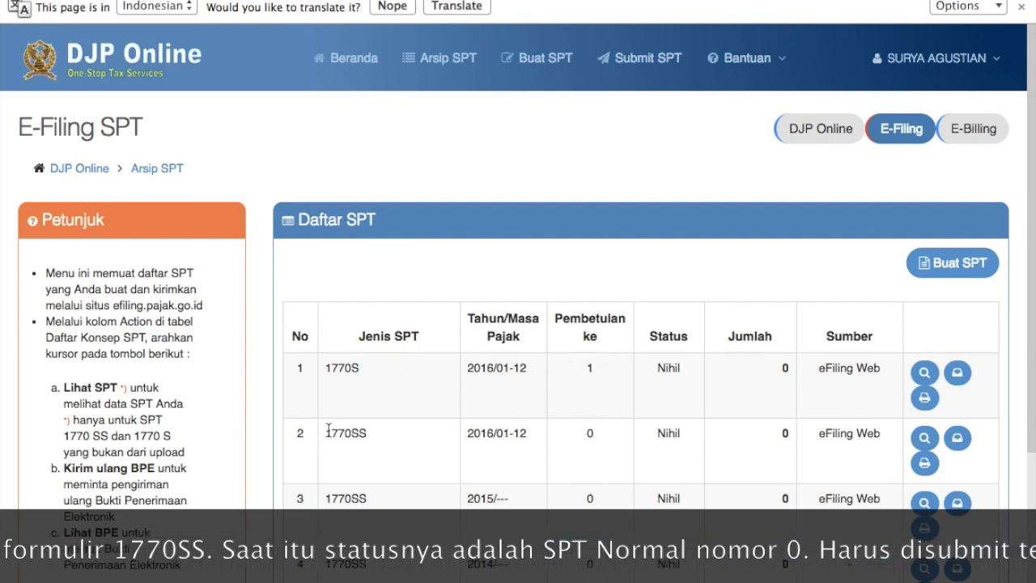
{"action": "left_click_drag", "start_coordinate": [373, 436], "coordinate": [321, 434]}
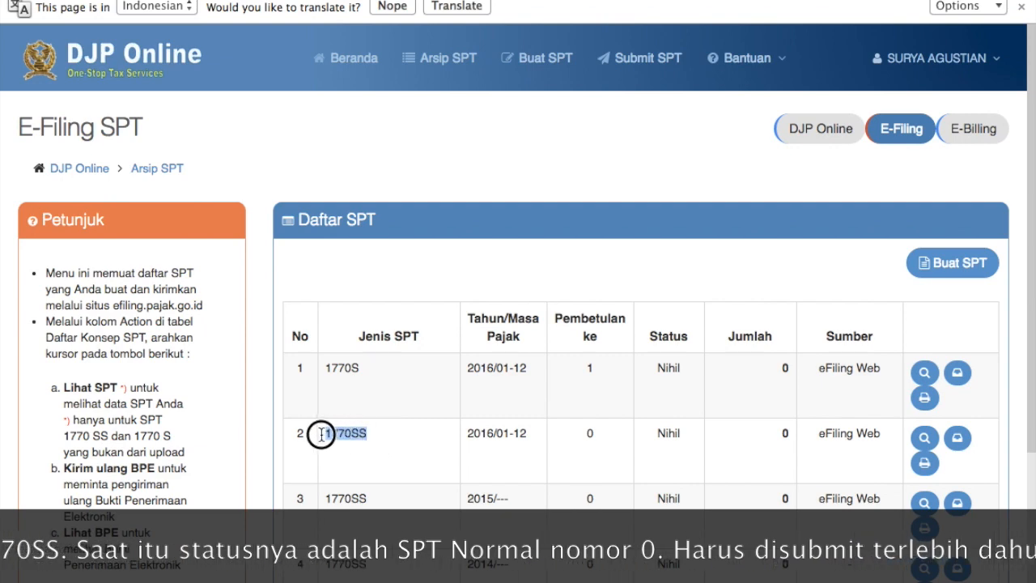
{"action": "left_click", "coordinate": [372, 432]}
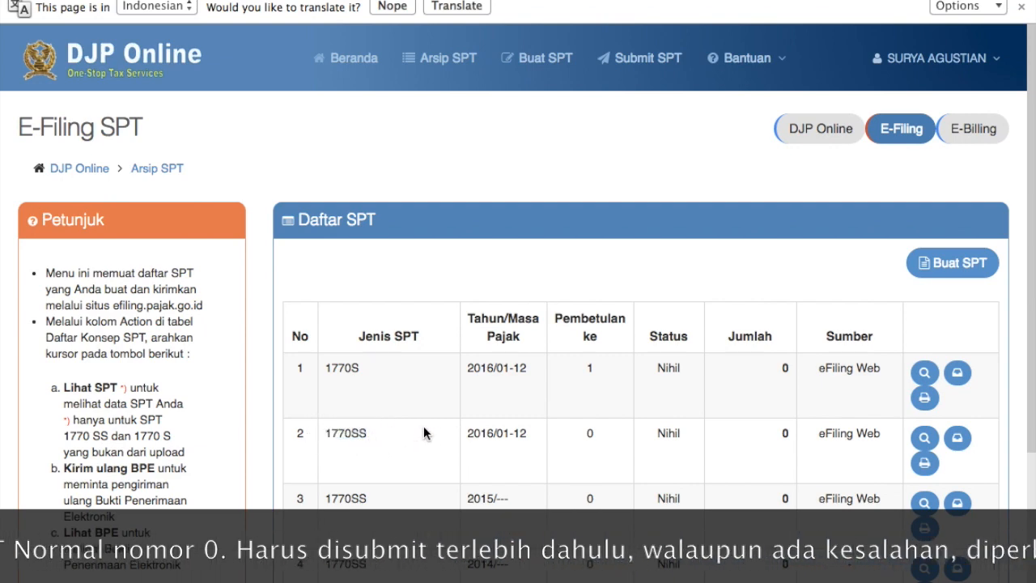